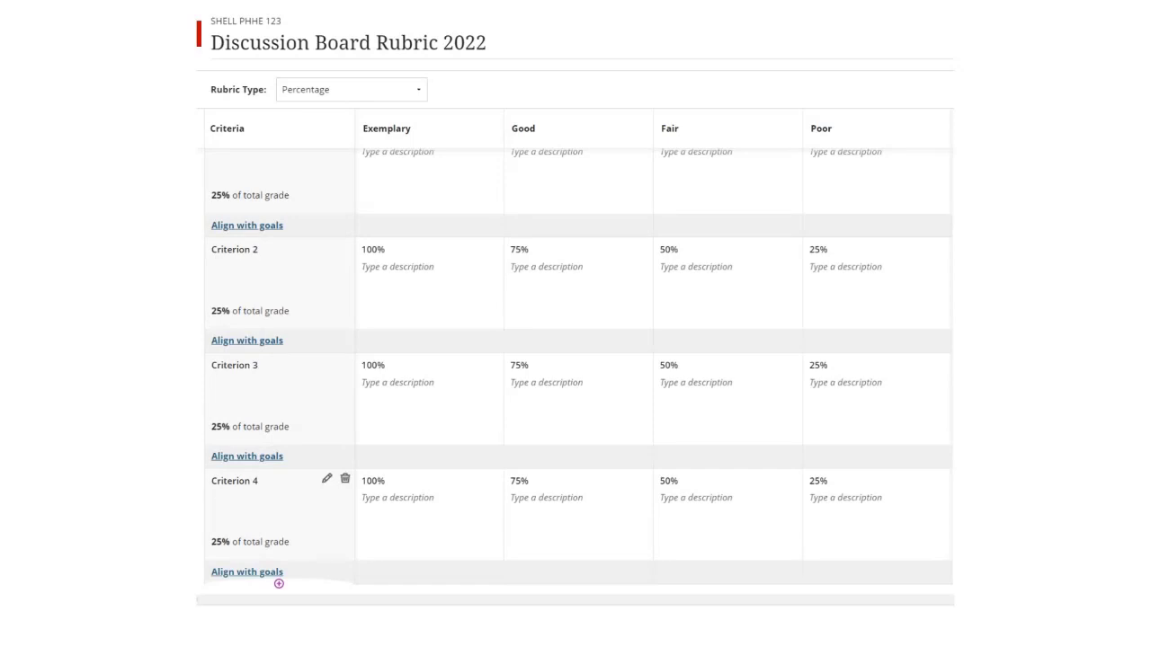
{"action": "left_click", "coordinate": [279, 583]}
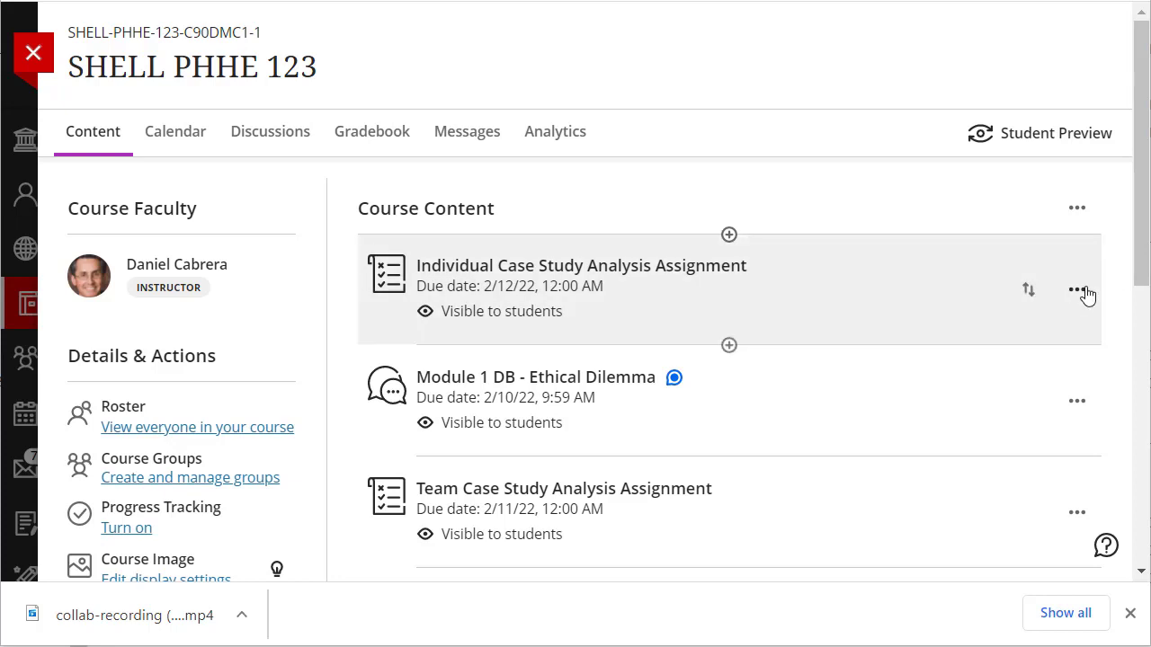
Open the Individual Case Study Analysis Assignment for editing and display its assignment settings.
{"action": "left_click", "coordinate": [1079, 291]}
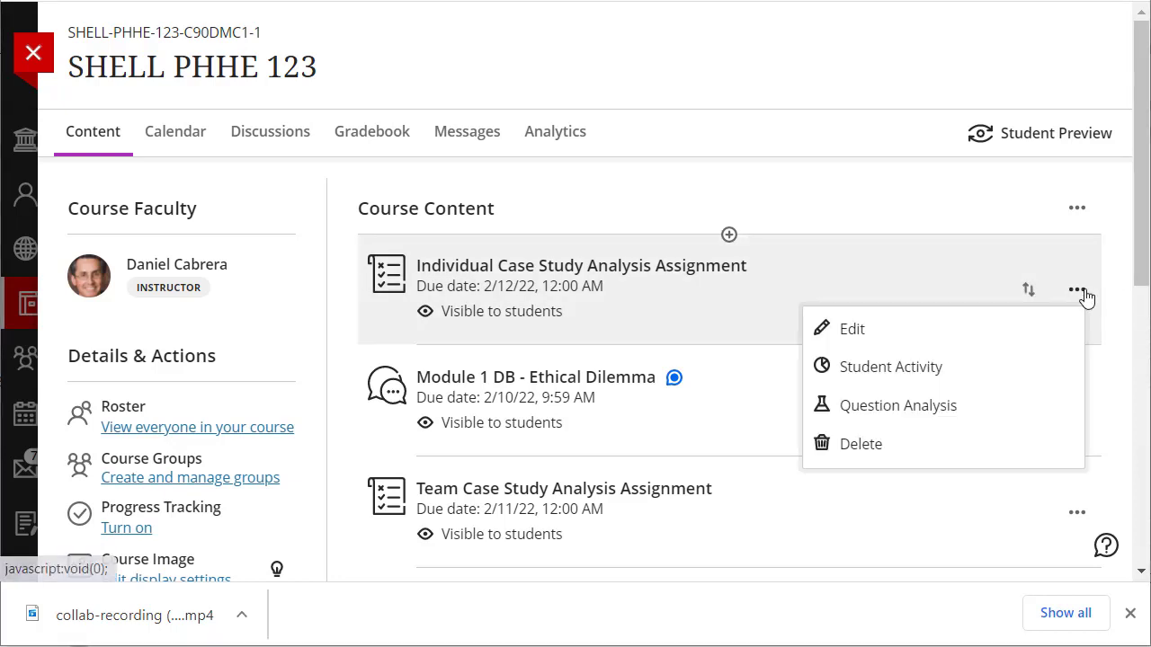
{"action": "left_click", "coordinate": [848, 341]}
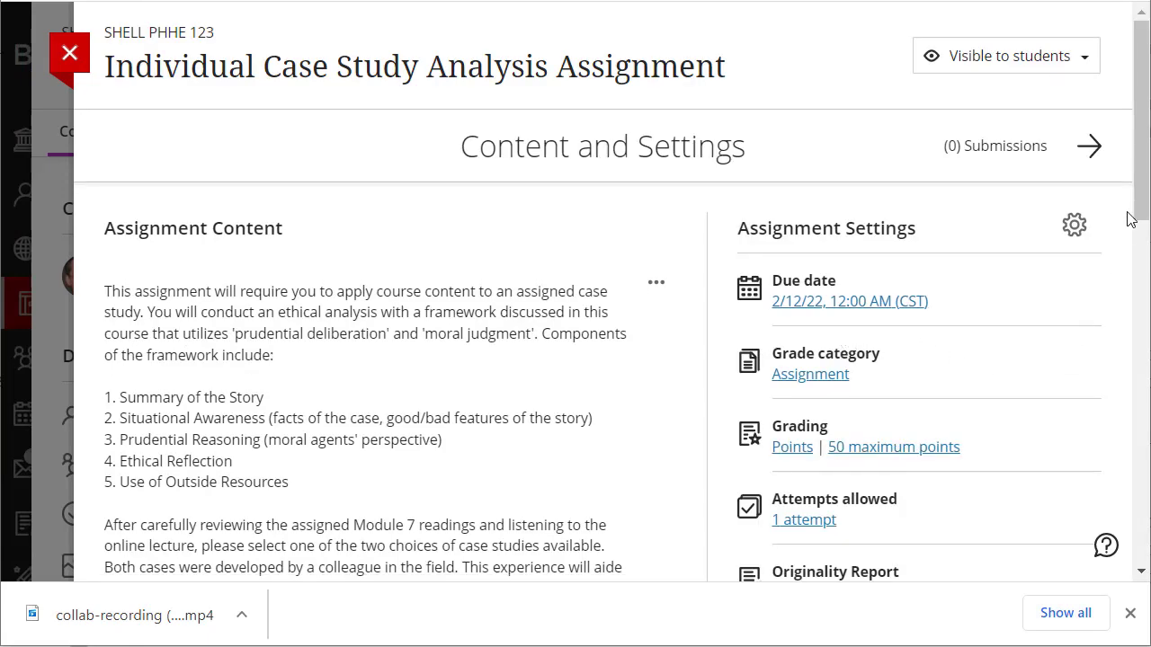
{"action": "mouse_move", "coordinate": [1135, 155]}
{"action": "left_mouse_down"}
{"action": "mouse_move", "coordinate": [1136, 230]}
{"action": "mouse_move", "coordinate": [1144, 157]}
{"action": "left_mouse_up"}
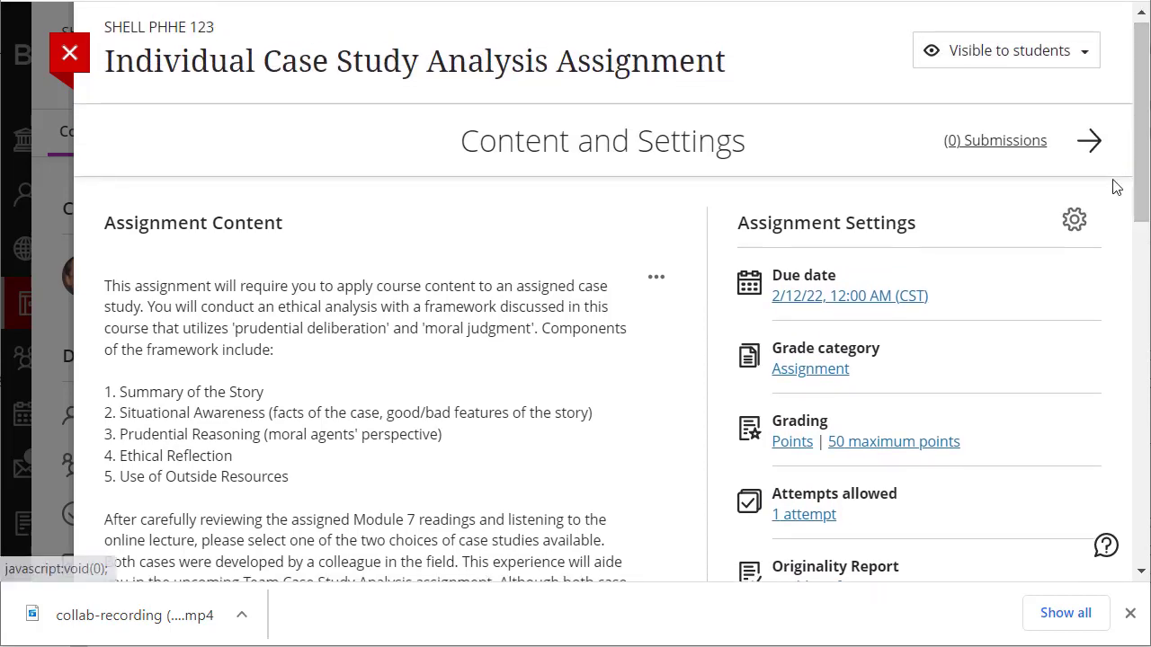
{"action": "left_click", "coordinate": [1075, 223]}
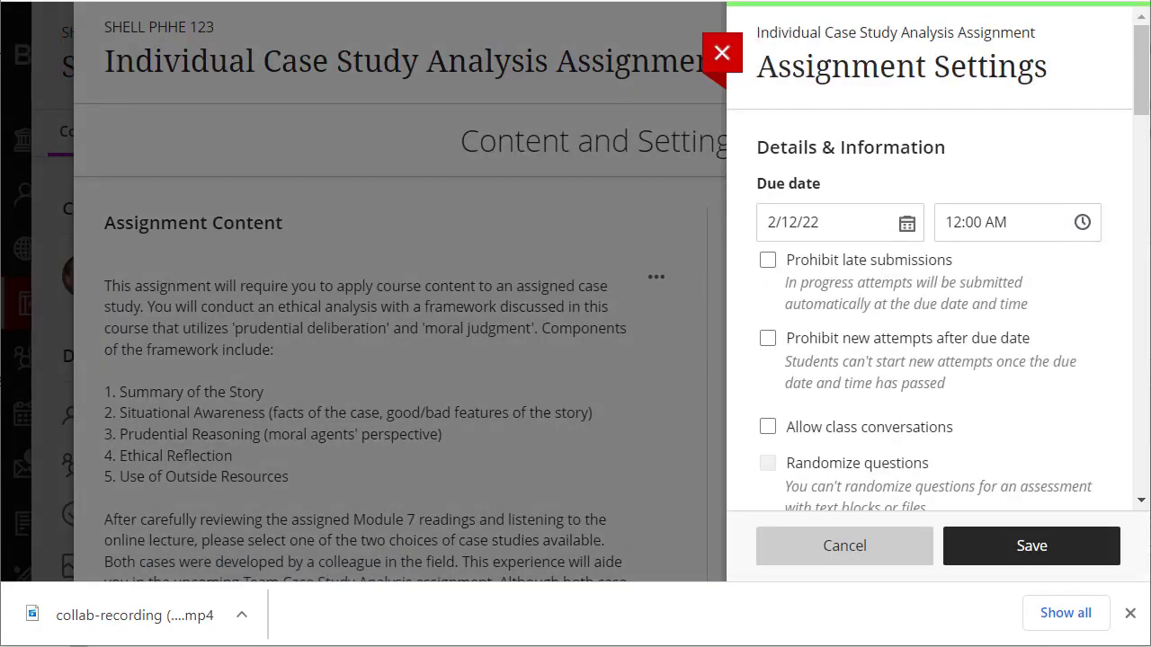
Start adding a grading rubric to the assignment so the course's existing rubrics are listed.
{"action": "left_click_drag", "start_coordinate": [1146, 86], "coordinate": [1111, 356]}
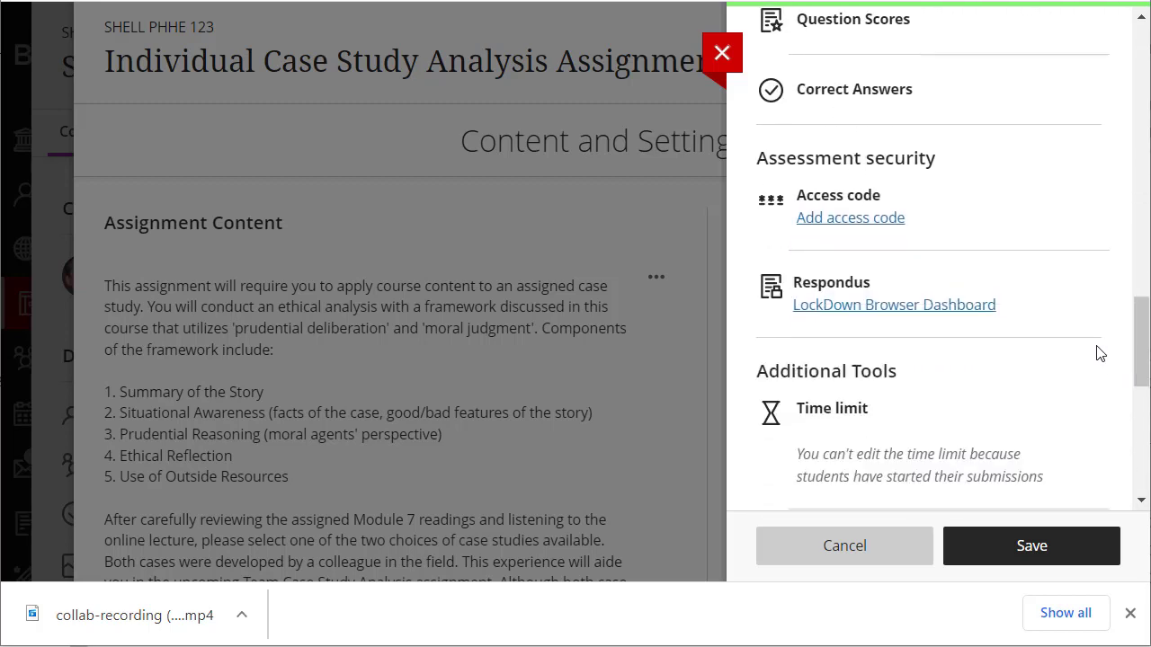
{"action": "scroll", "coordinate": [1100, 354], "scroll_direction": "down", "scroll_amount": 4}
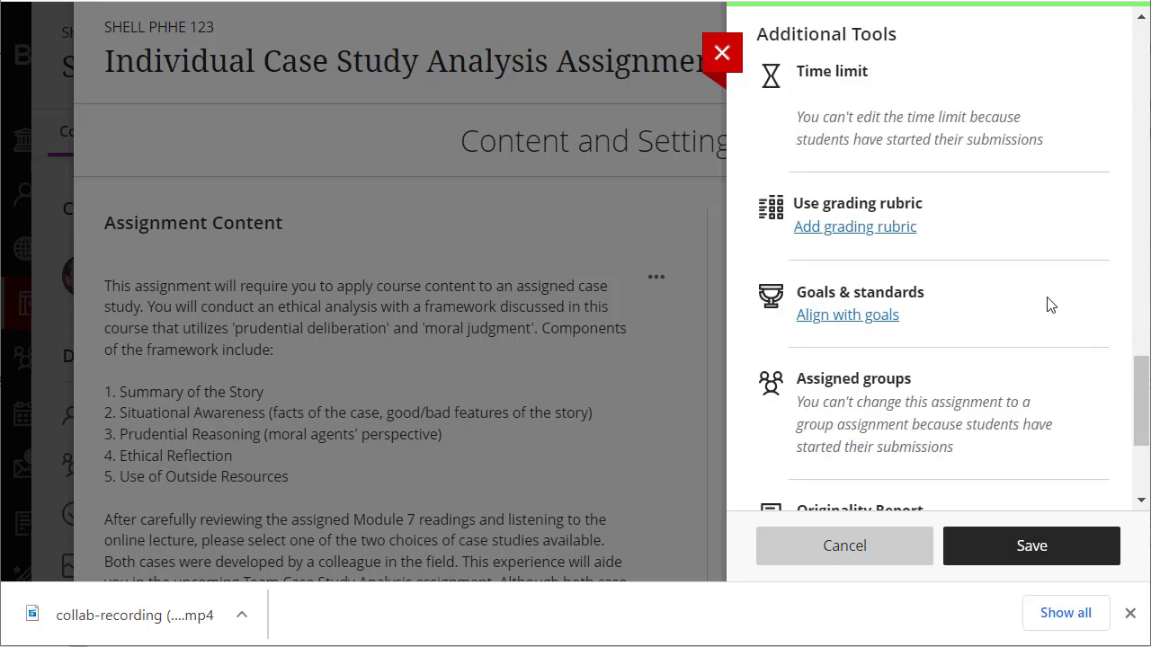
{"action": "left_click", "coordinate": [826, 230]}
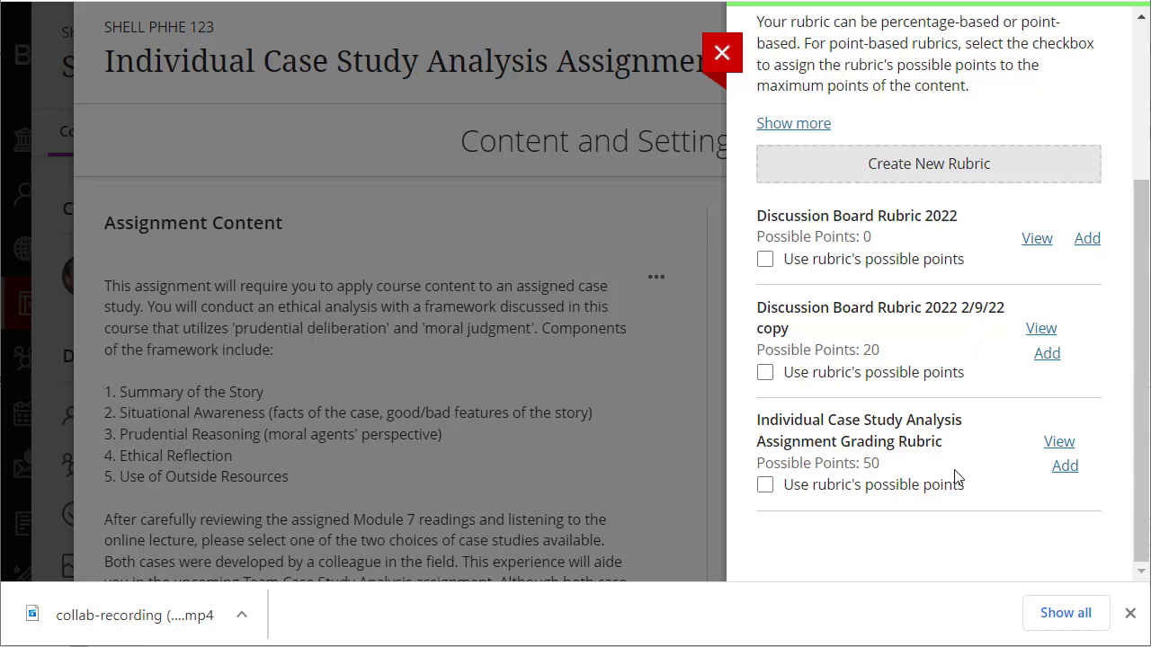
Review the criteria and point ranges of the Individual Case Study Analysis Assignment Grading Rubric, and return to the rubric list.
{"action": "left_click", "coordinate": [764, 486]}
{"action": "left_click", "coordinate": [1059, 443]}
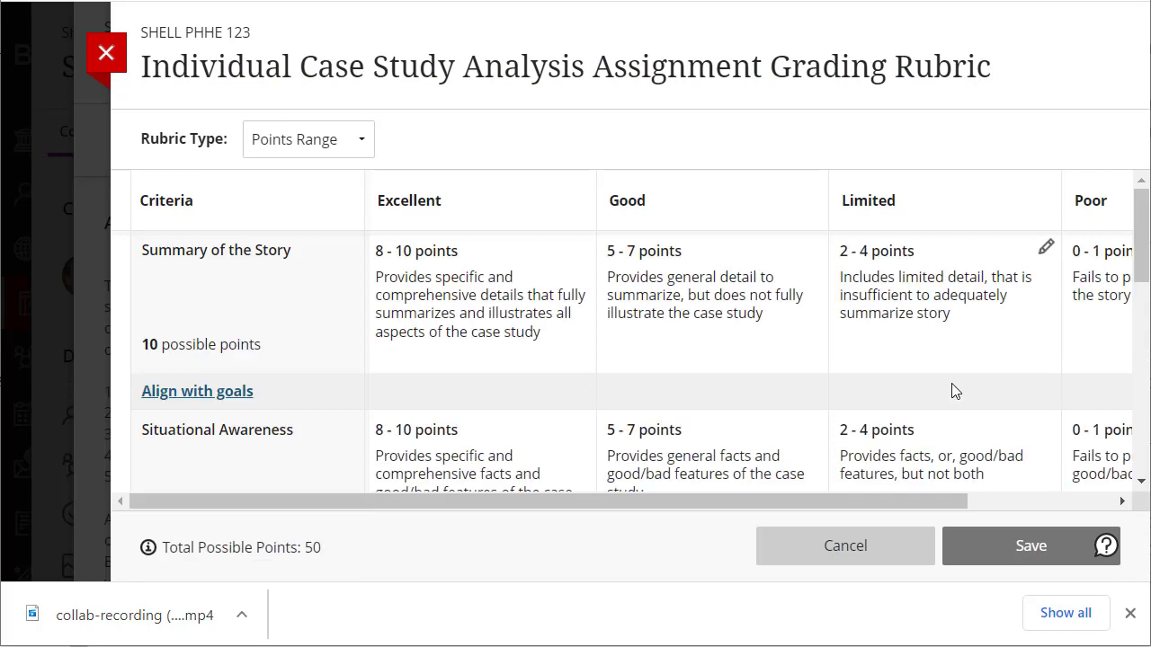
{"action": "scroll", "coordinate": [943, 387], "scroll_direction": "down", "scroll_amount": 6}
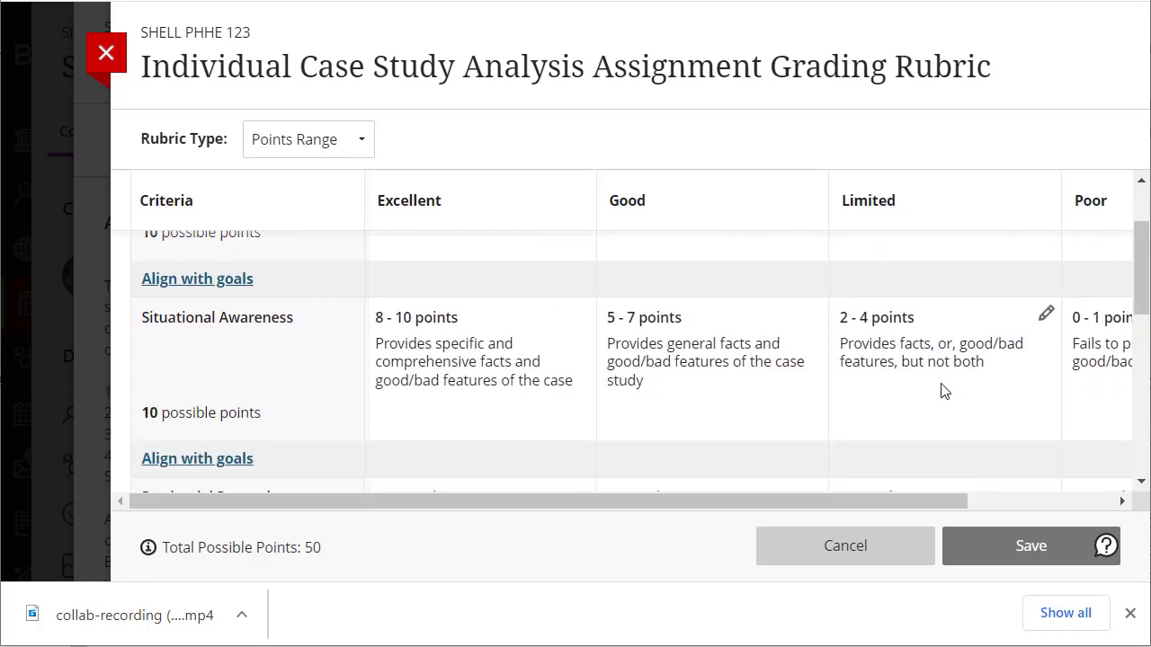
{"action": "scroll", "coordinate": [941, 384], "scroll_direction": "down", "scroll_amount": 2}
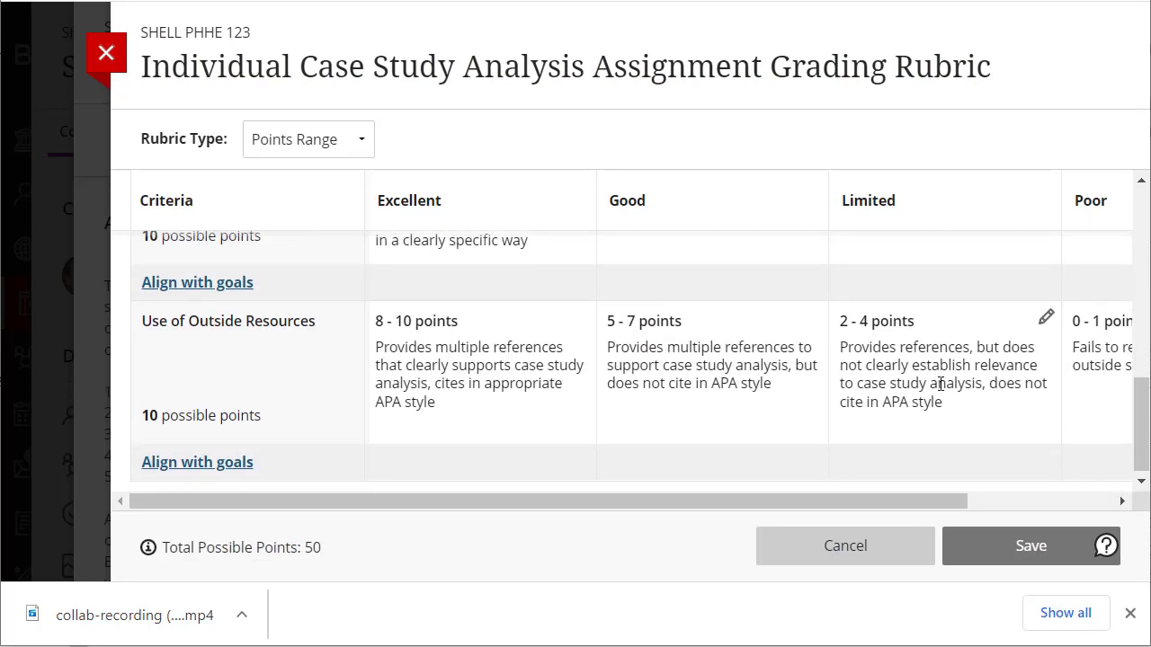
{"action": "scroll", "coordinate": [938, 389], "scroll_direction": "up", "scroll_amount": 8}
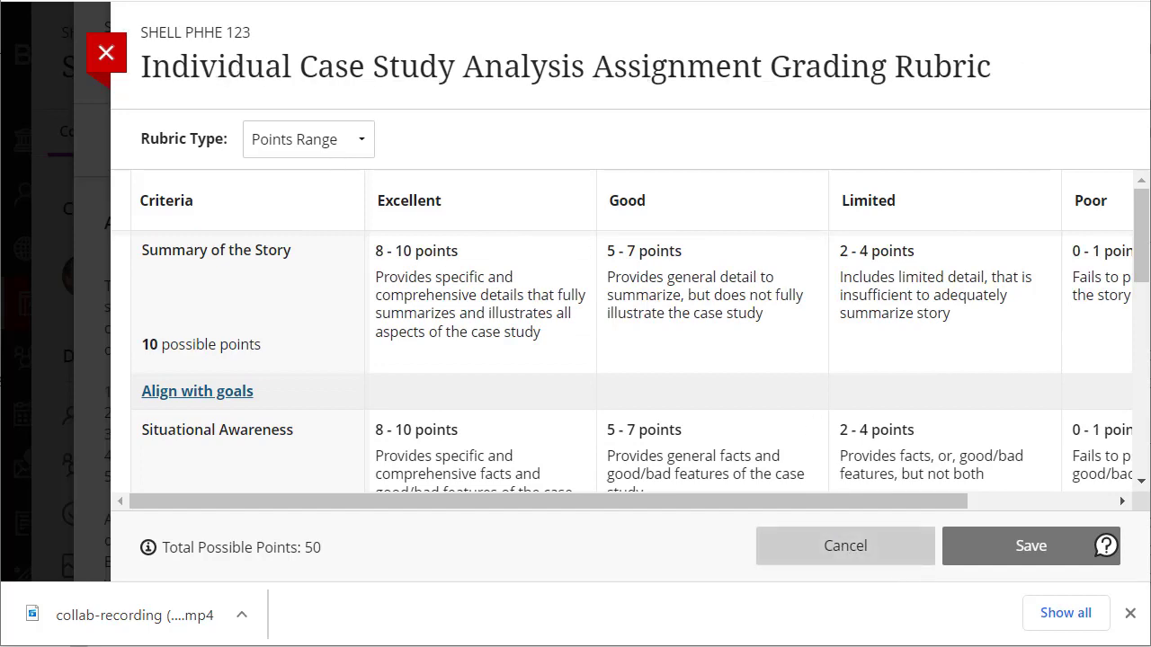
{"action": "key", "text": "Escape"}
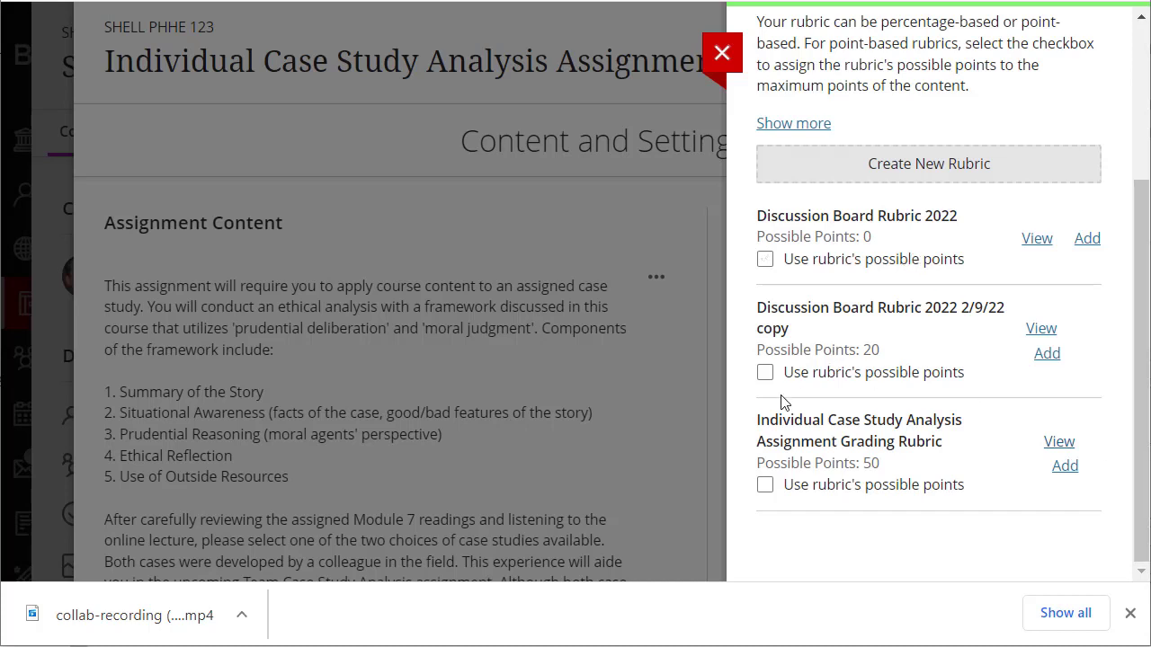
Add the Individual Case Study Analysis Assignment Grading Rubric to the assignment, save the settings and close the assignment.
{"action": "left_click", "coordinate": [766, 373]}
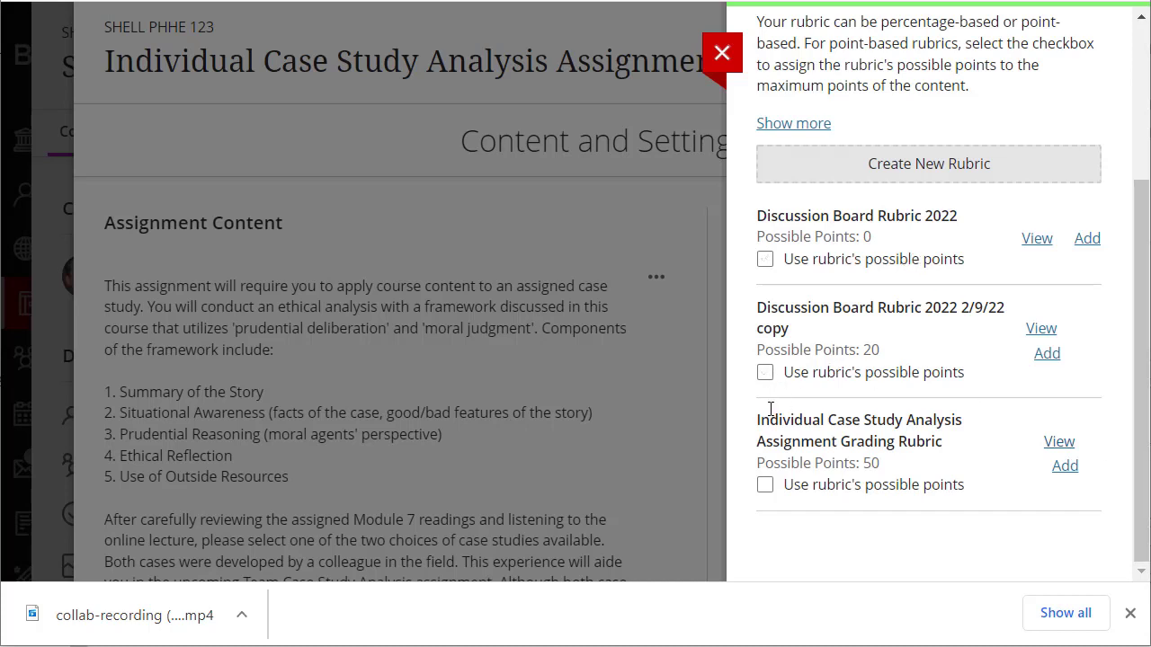
{"action": "left_click", "coordinate": [764, 485]}
{"action": "left_click", "coordinate": [1064, 467]}
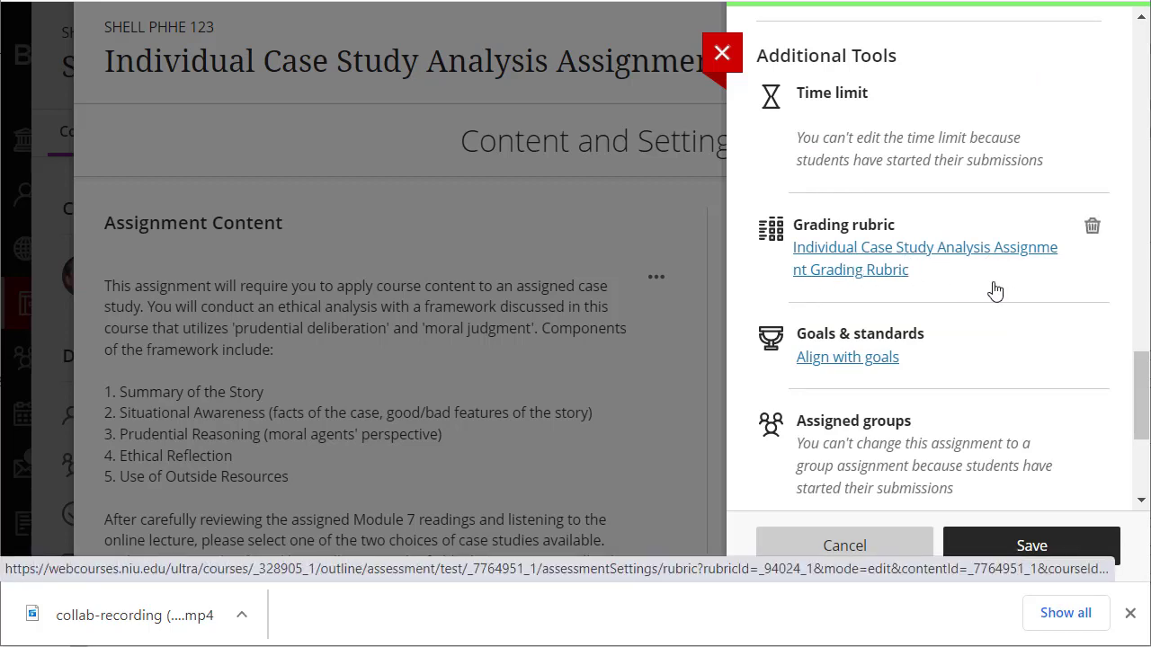
{"action": "scroll", "coordinate": [1020, 441], "scroll_direction": "down", "scroll_amount": 1}
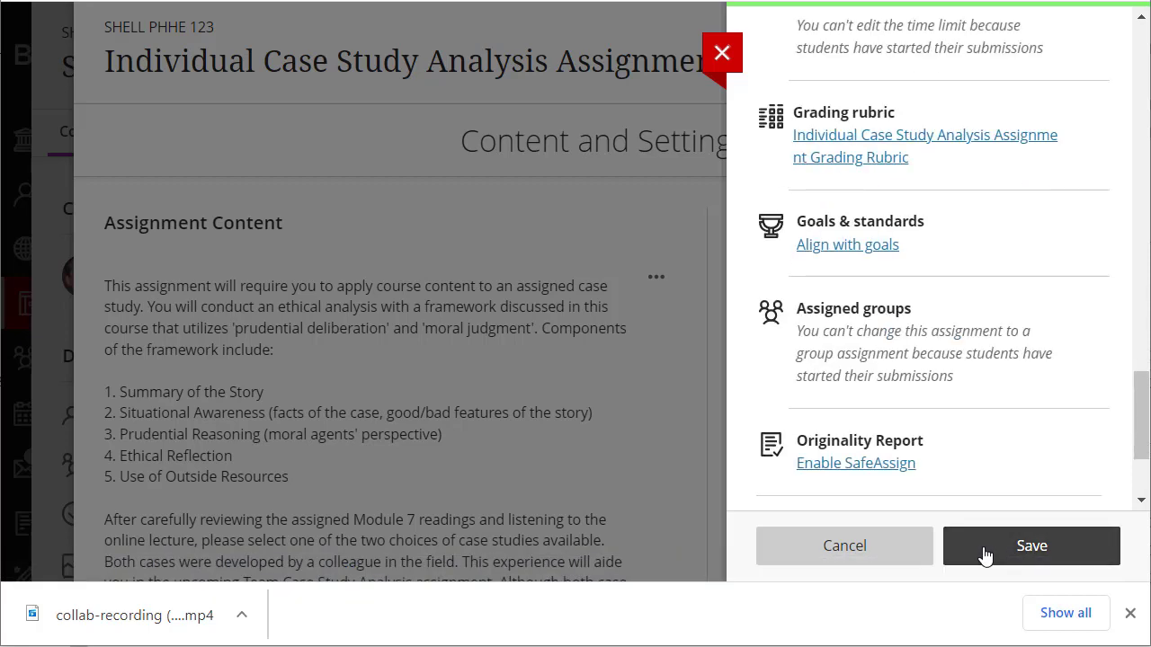
{"action": "left_click", "coordinate": [1033, 552]}
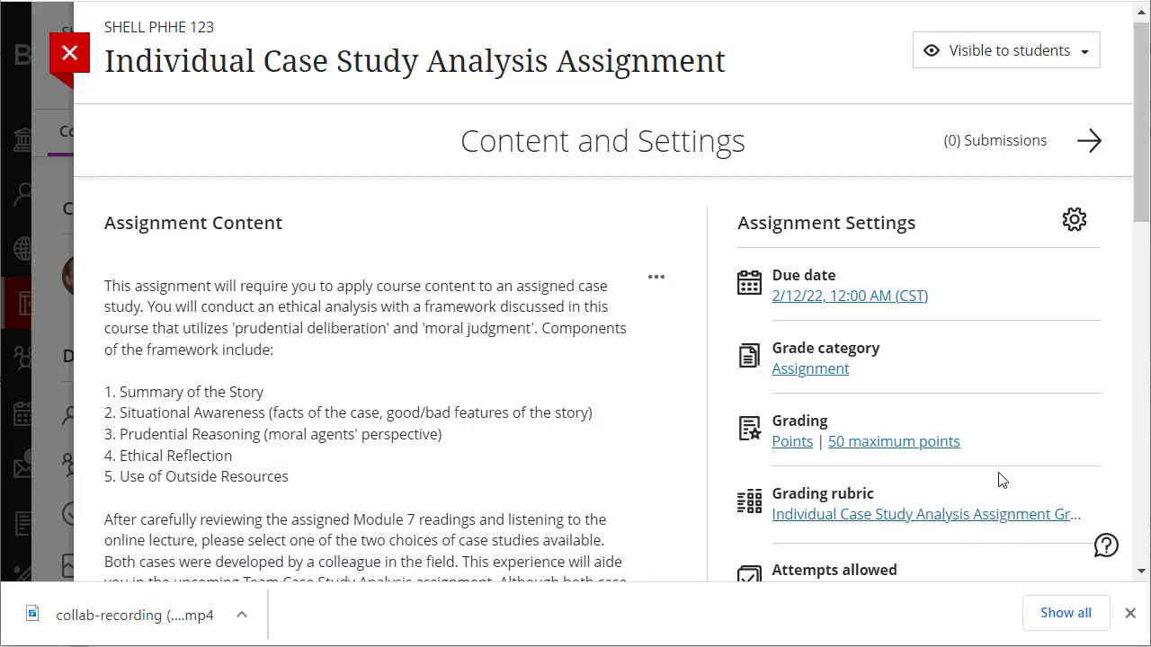
{"action": "left_click", "coordinate": [70, 60]}
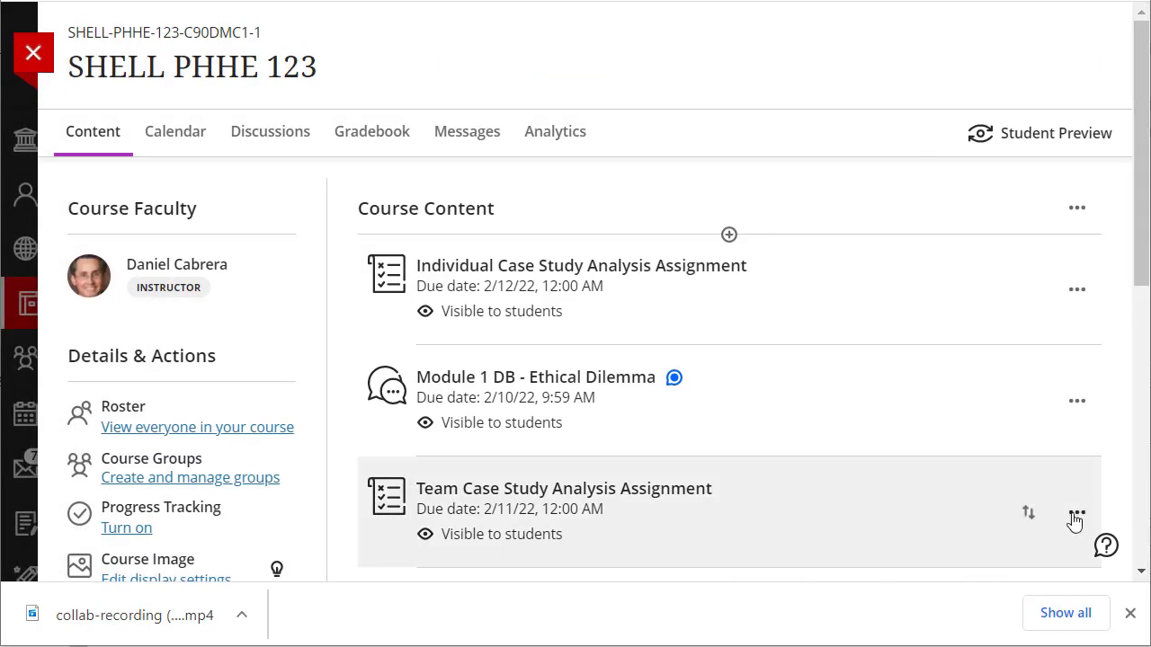
Start the student preview of the course and open the Individual Case Study Analysis Assignment's details.
{"action": "left_click", "coordinate": [1082, 146]}
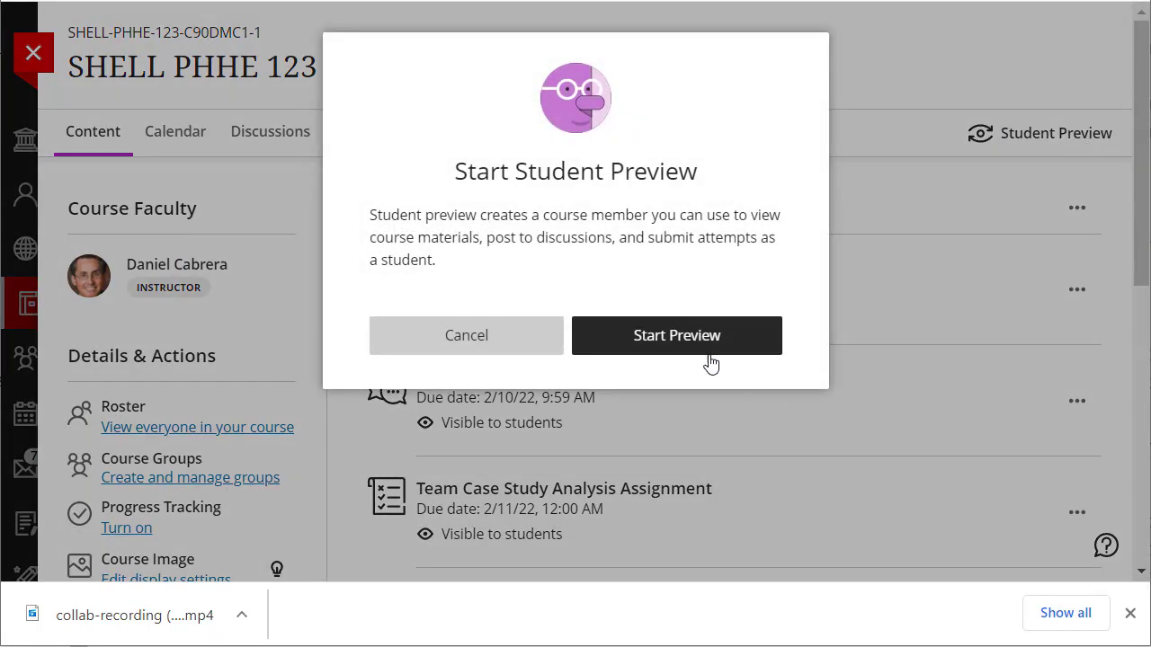
{"action": "left_click", "coordinate": [688, 349]}
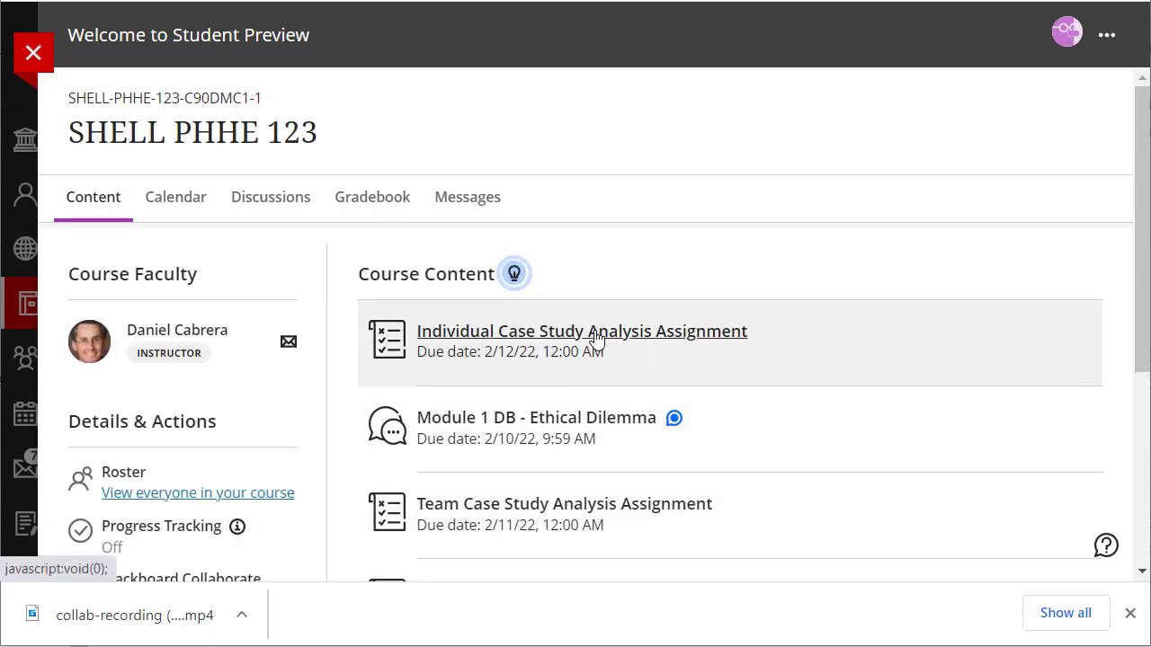
{"action": "left_click", "coordinate": [594, 340]}
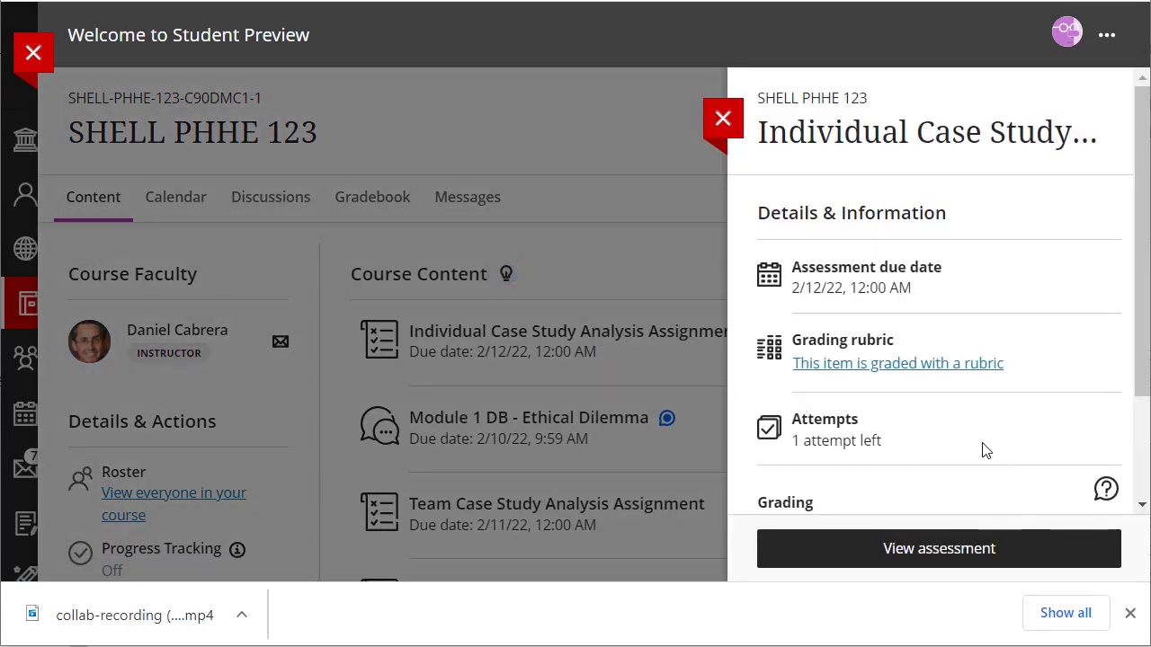
Examine the assignment's rubric as a student, including the Summary of the Story performance levels, and close the details.
{"action": "left_click", "coordinate": [890, 369]}
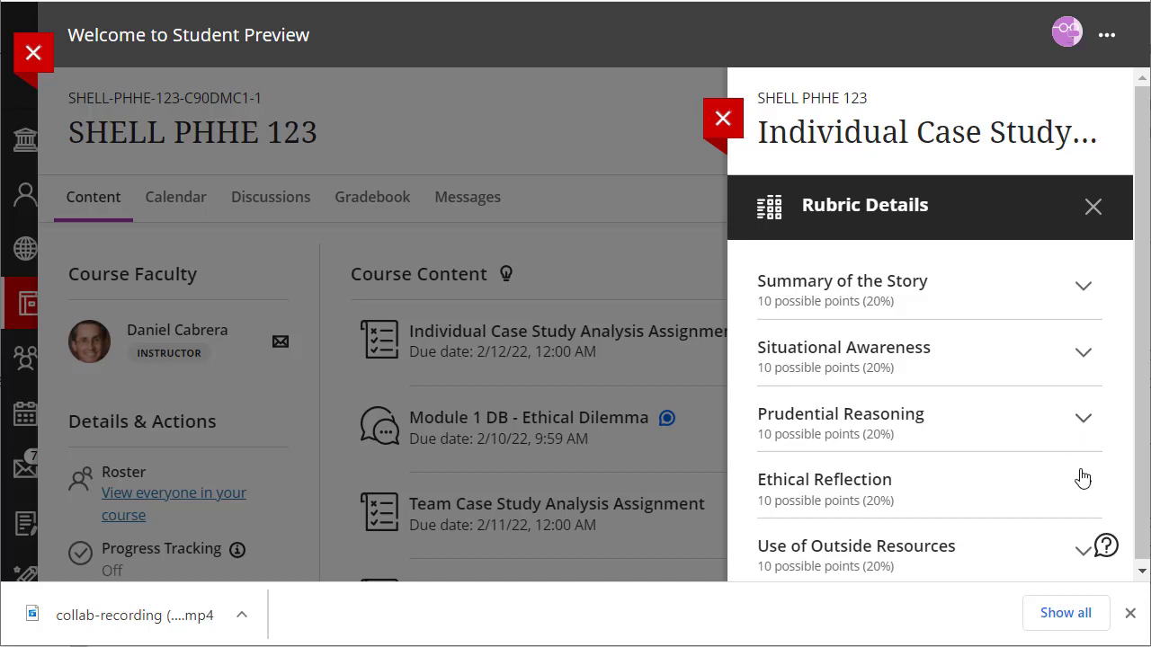
{"action": "scroll", "coordinate": [1083, 477], "scroll_direction": "down", "scroll_amount": 1}
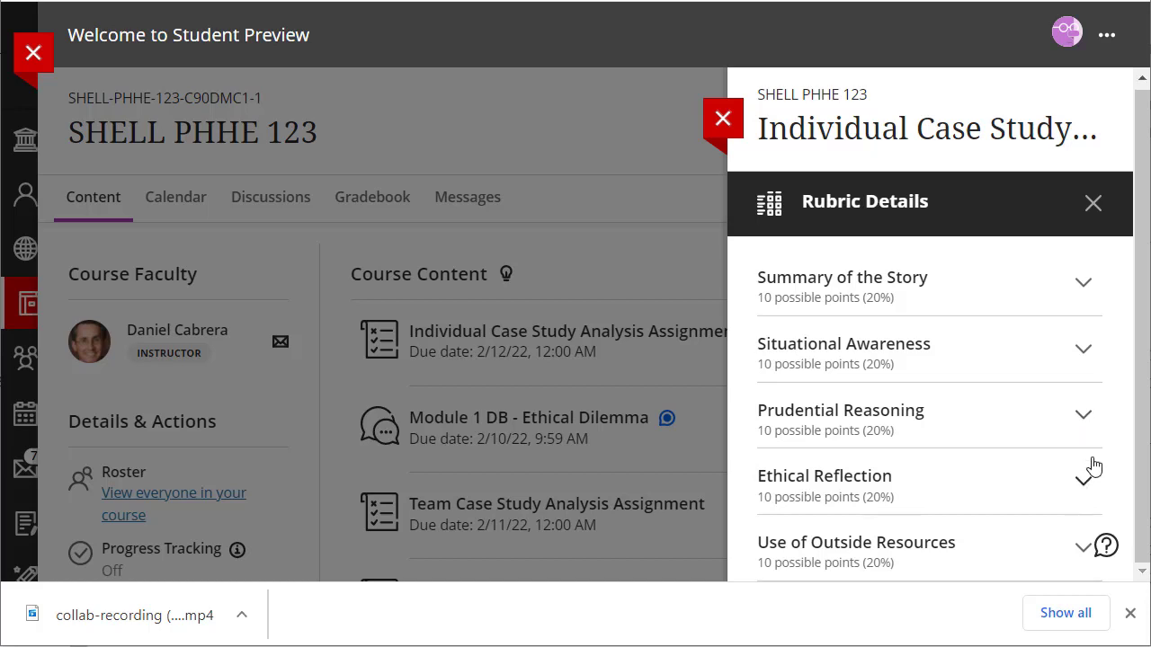
{"action": "left_click", "coordinate": [1082, 286]}
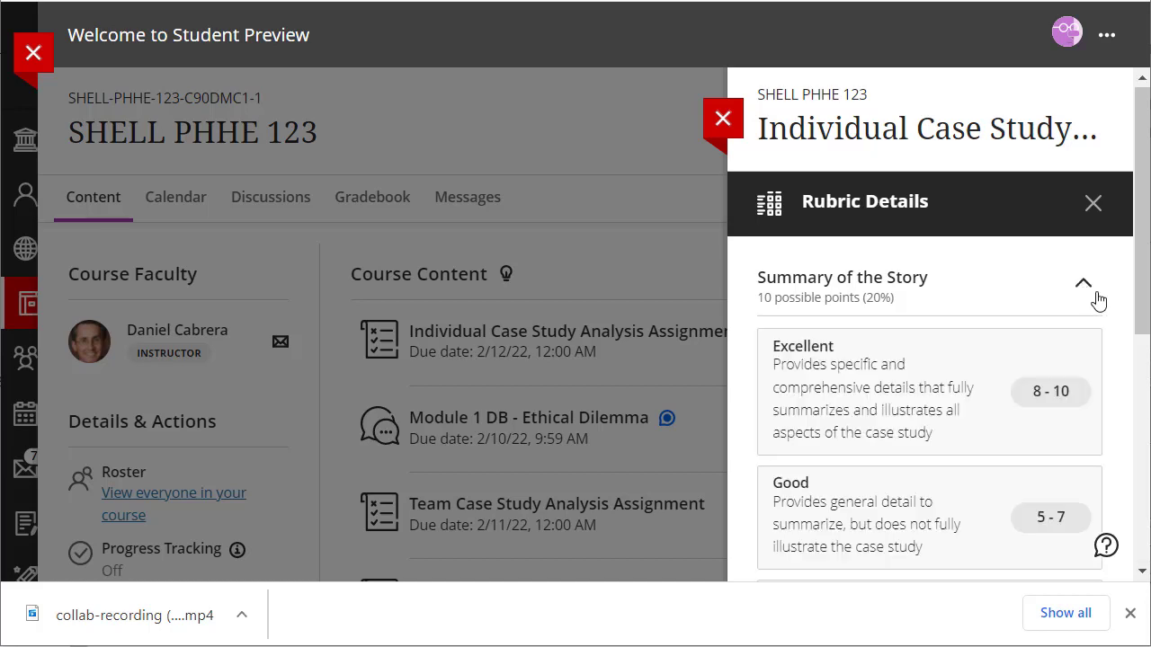
{"action": "left_click_drag", "start_coordinate": [1140, 272], "coordinate": [1140, 326]}
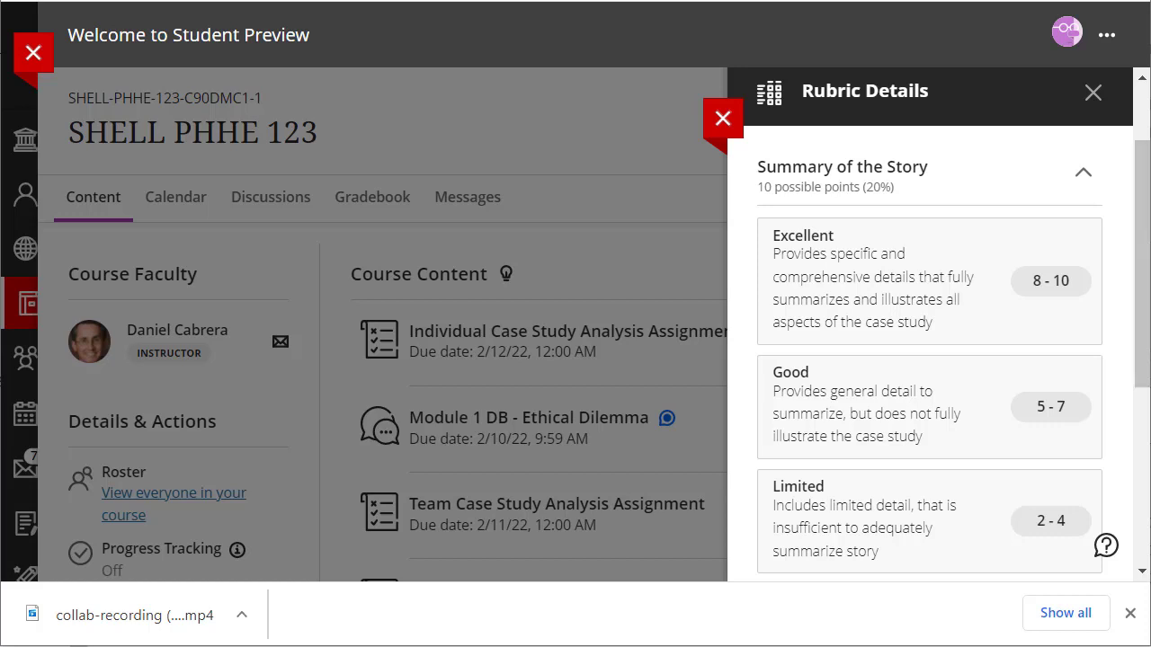
{"action": "scroll", "coordinate": [1062, 428], "scroll_direction": "down", "scroll_amount": 4}
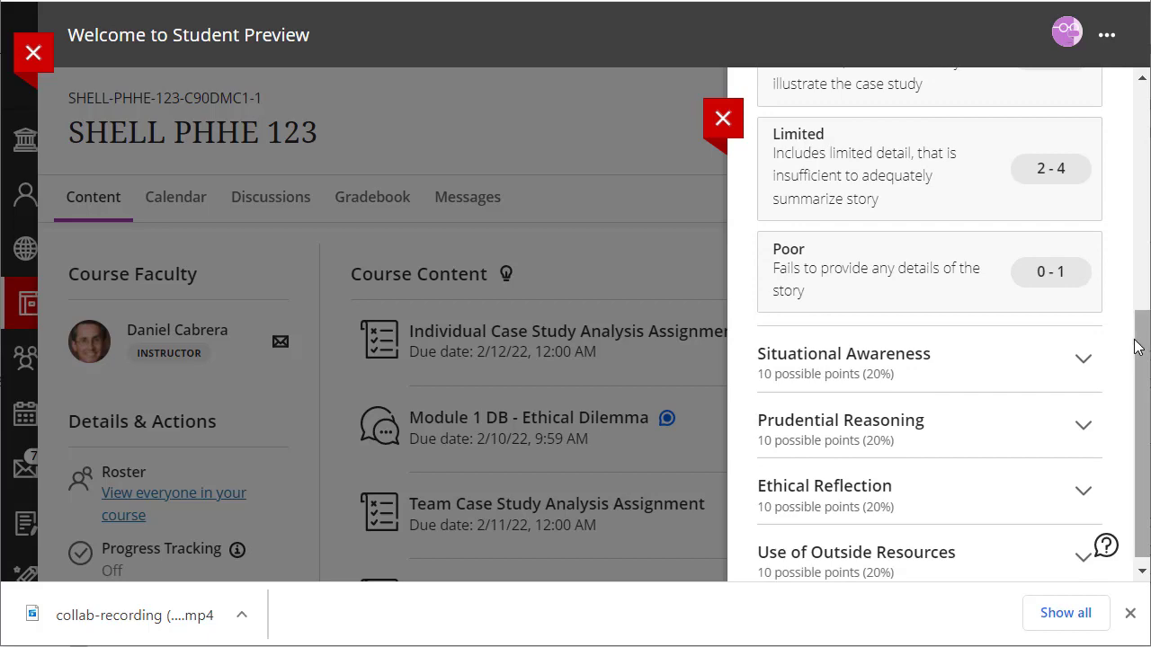
{"action": "left_click_drag", "start_coordinate": [1143, 358], "coordinate": [1144, 364]}
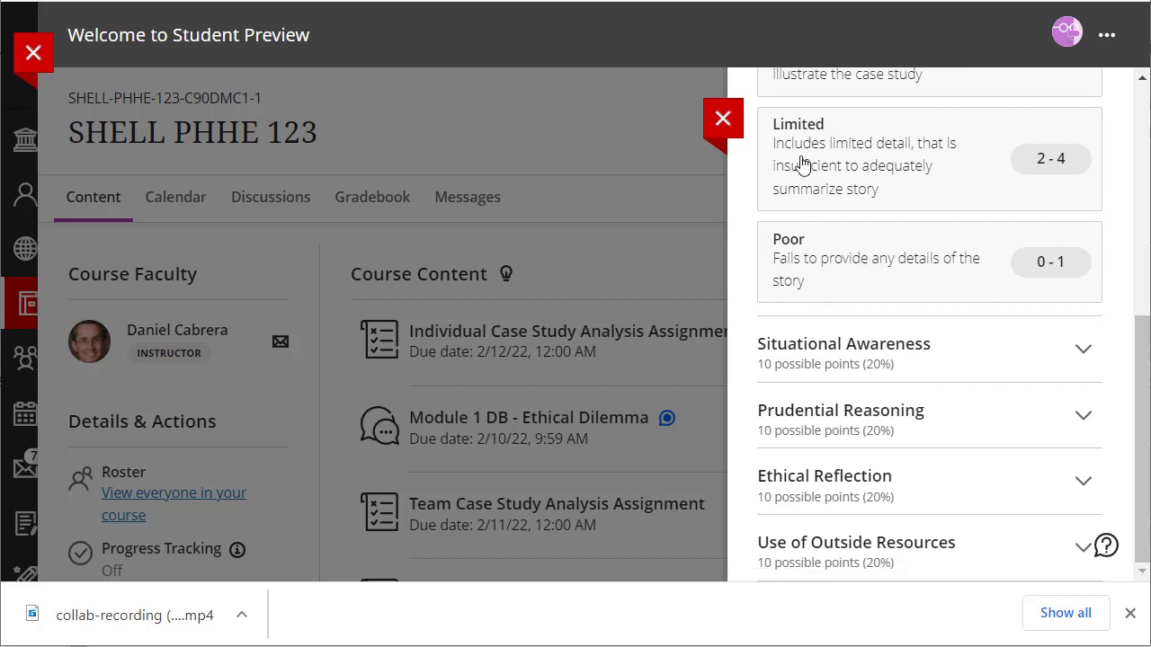
{"action": "left_click", "coordinate": [723, 120]}
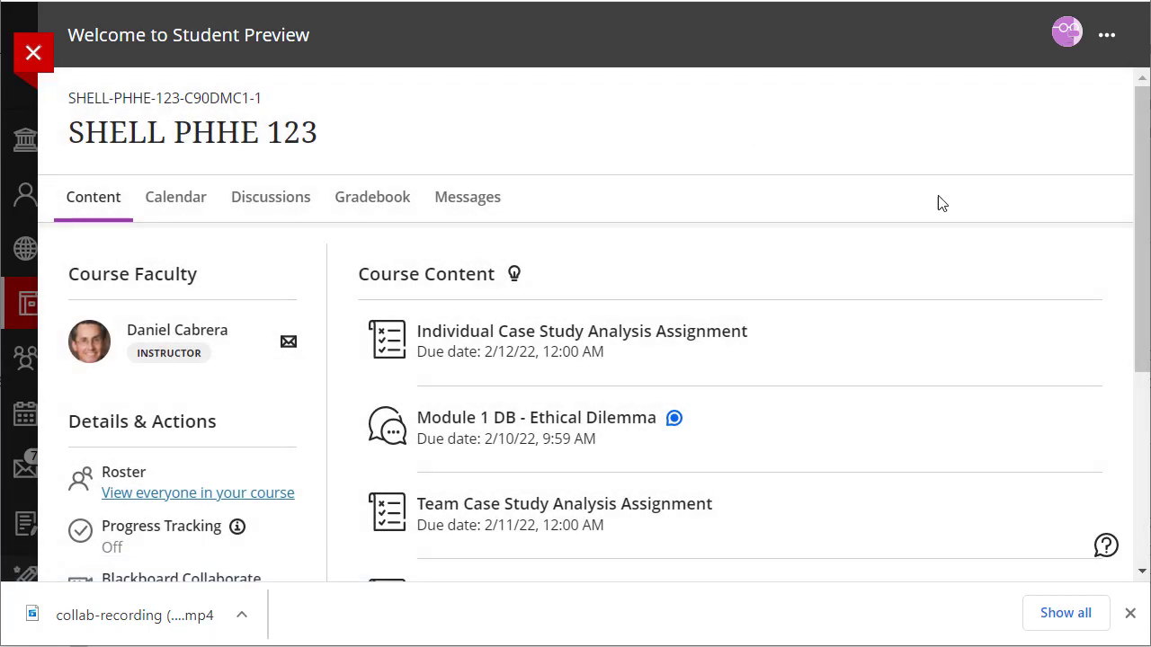
Open the Individual Case Study Analysis Assignment as the student and attach Sample Submission.docx to the submission, keeping its display name.
{"action": "left_click", "coordinate": [641, 333]}
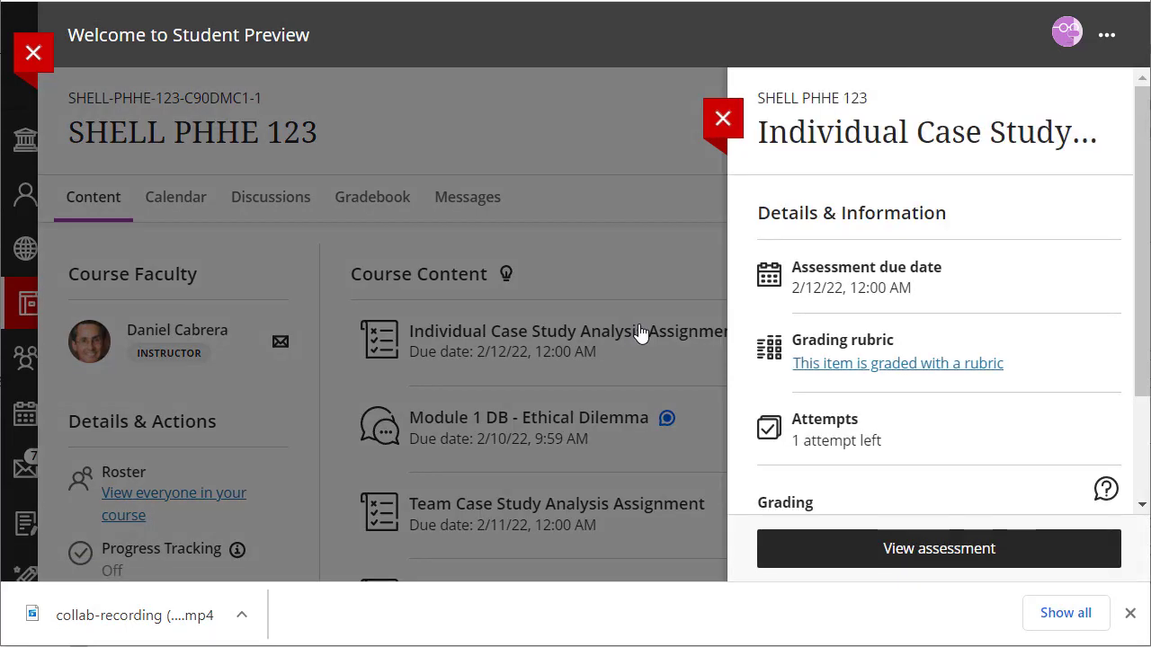
{"action": "left_click", "coordinate": [934, 554]}
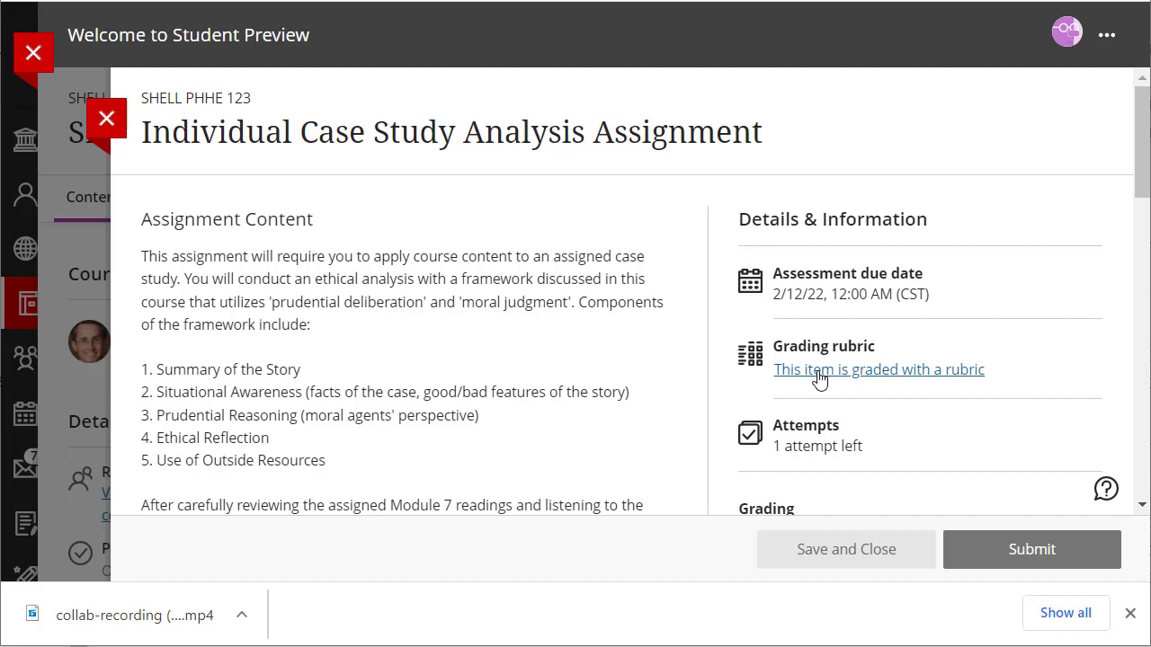
{"action": "scroll", "coordinate": [546, 358], "scroll_direction": "down", "scroll_amount": 12}
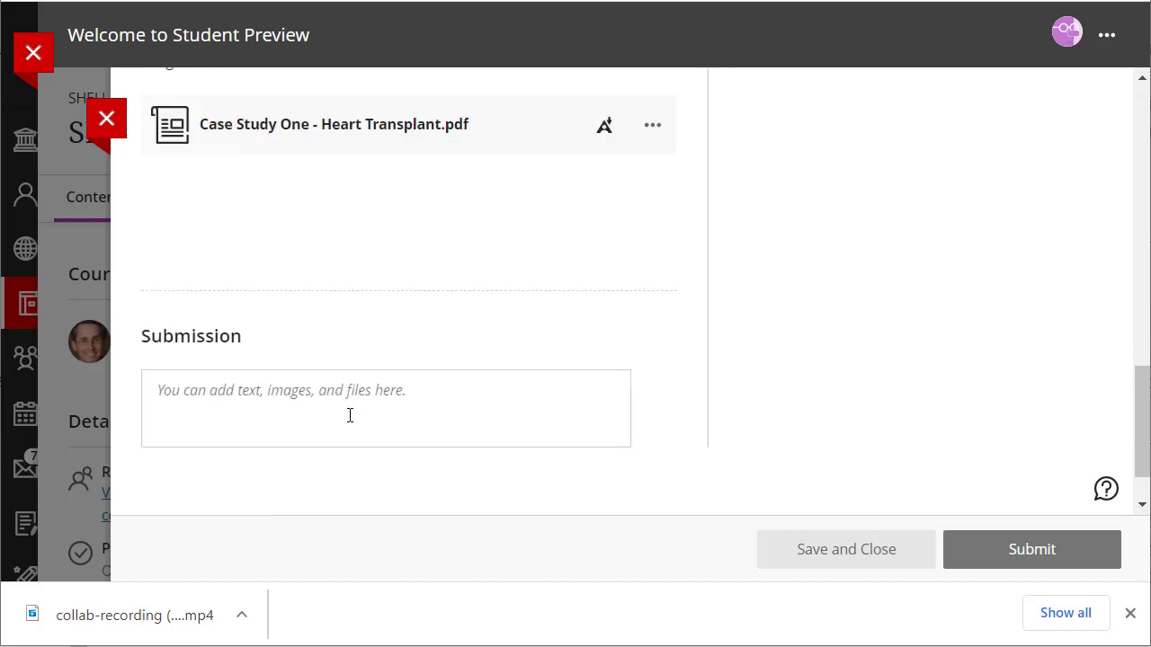
{"action": "left_click", "coordinate": [350, 415]}
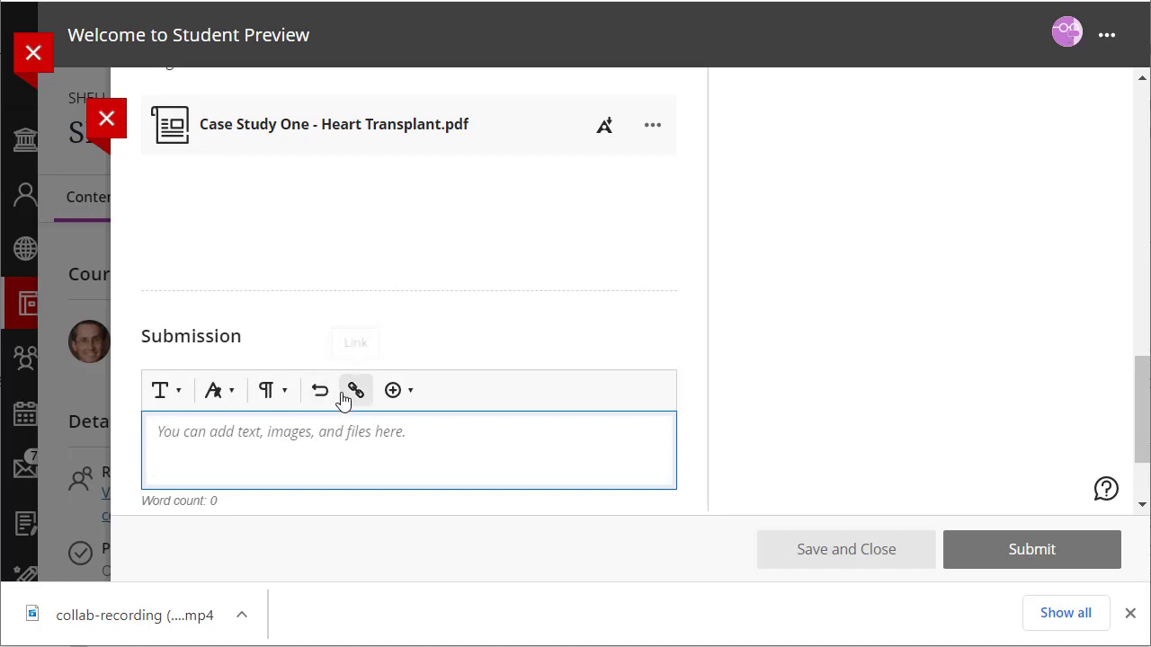
{"action": "left_click", "coordinate": [412, 393]}
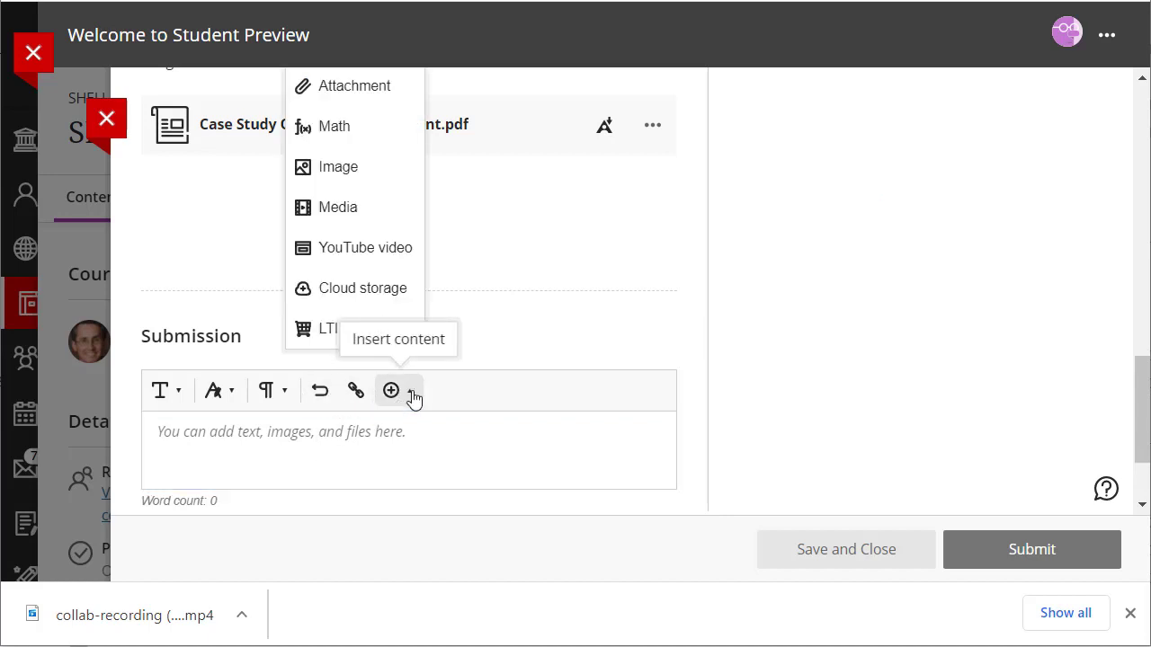
{"action": "left_click", "coordinate": [352, 97]}
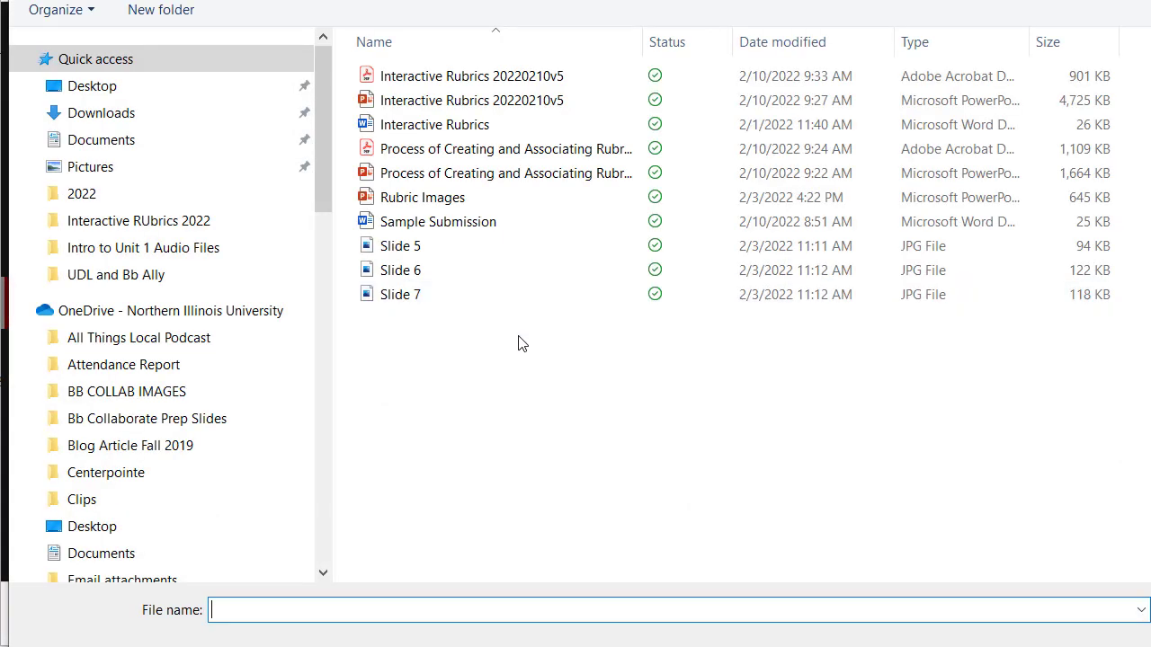
{"action": "left_click", "coordinate": [412, 225]}
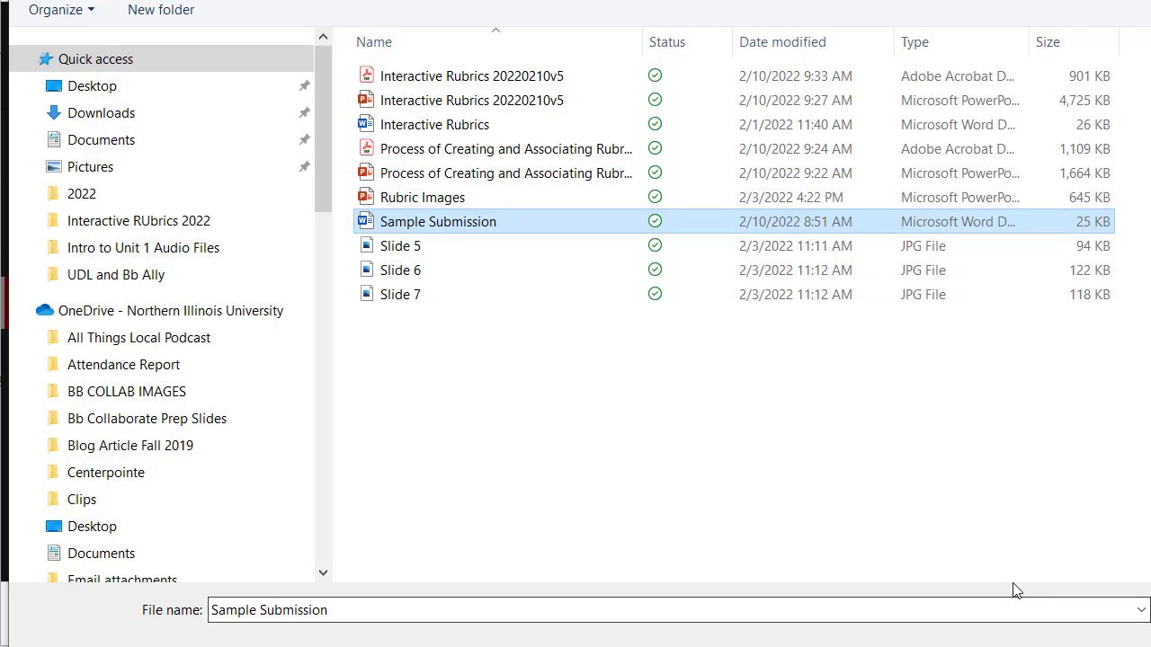
{"action": "key", "text": "Return"}
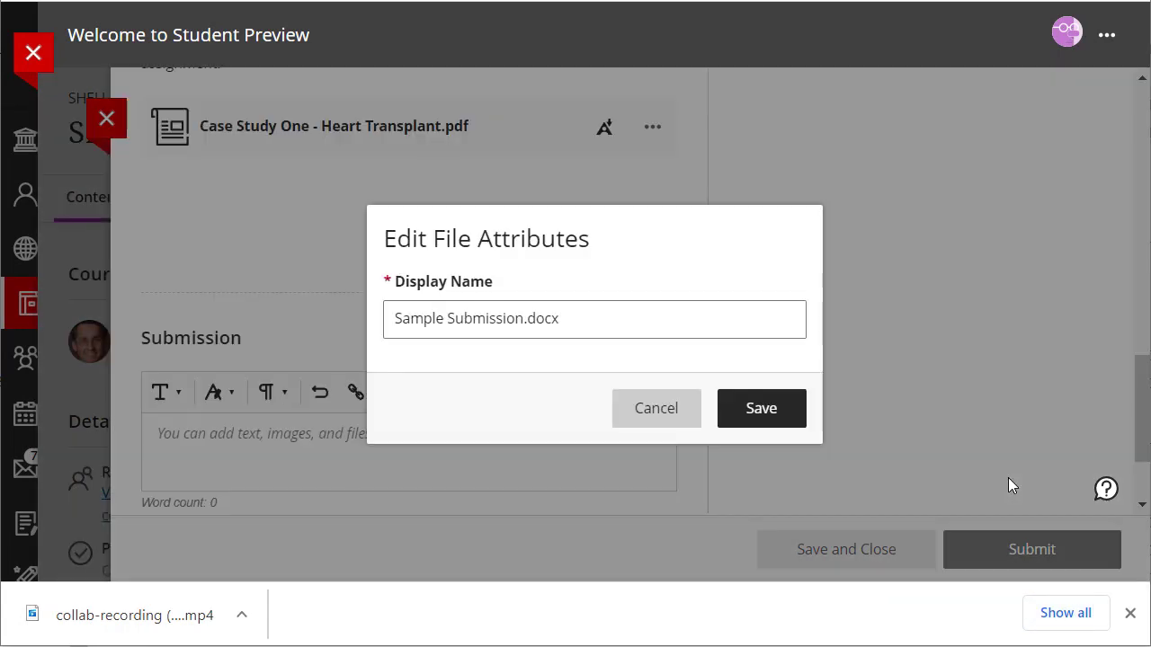
{"action": "left_click", "coordinate": [746, 411]}
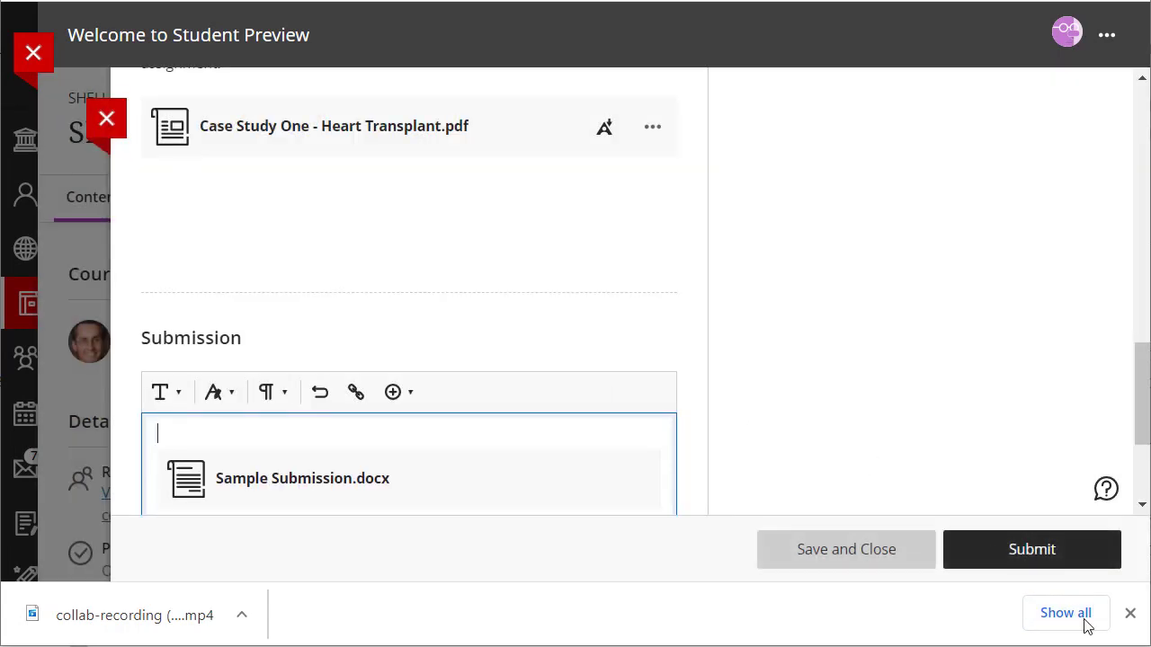
Submit the assignment attempt, confirm the submission and dismiss the receipt without downloading it.
{"action": "left_click", "coordinate": [1030, 557]}
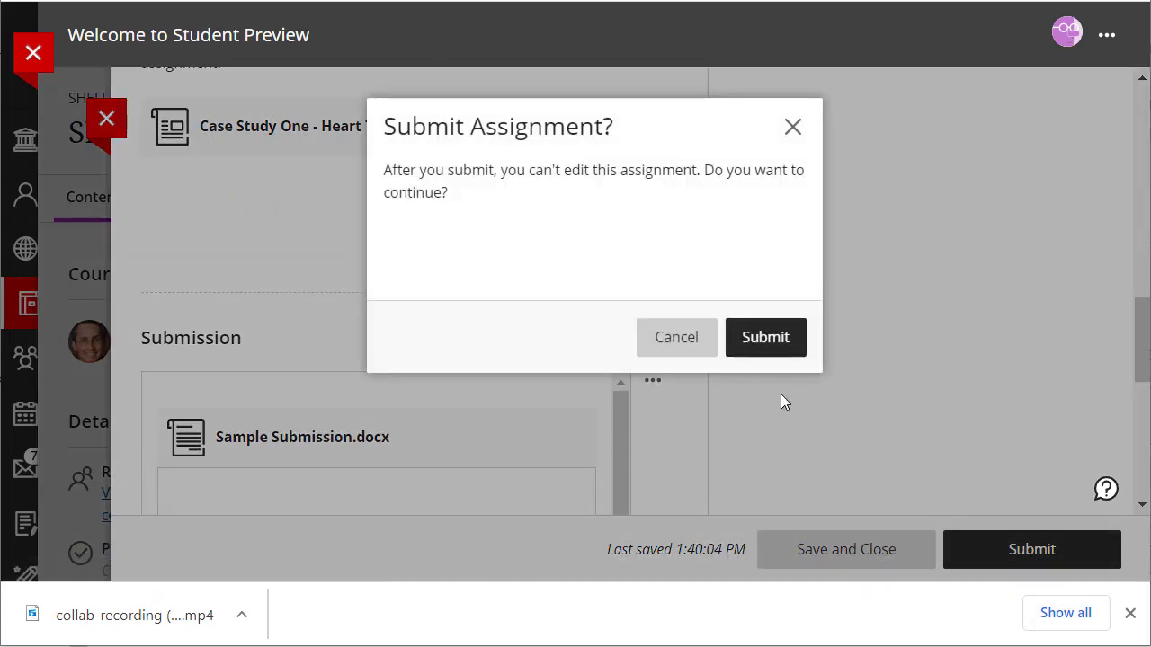
{"action": "left_click", "coordinate": [766, 336]}
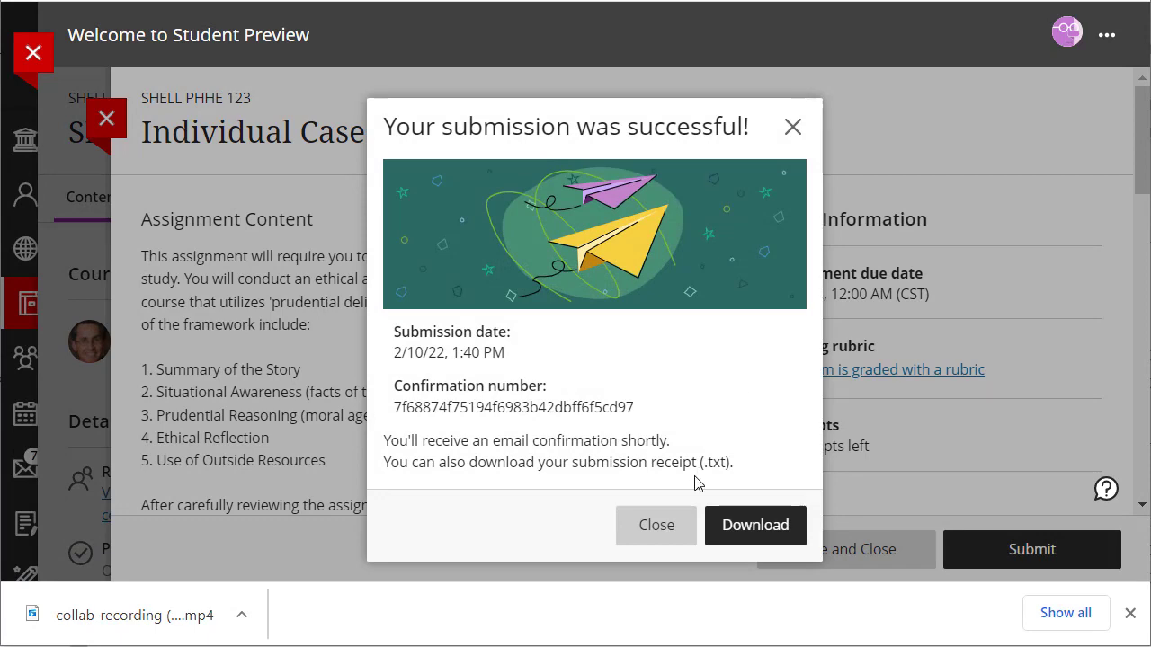
{"action": "left_click", "coordinate": [668, 532]}
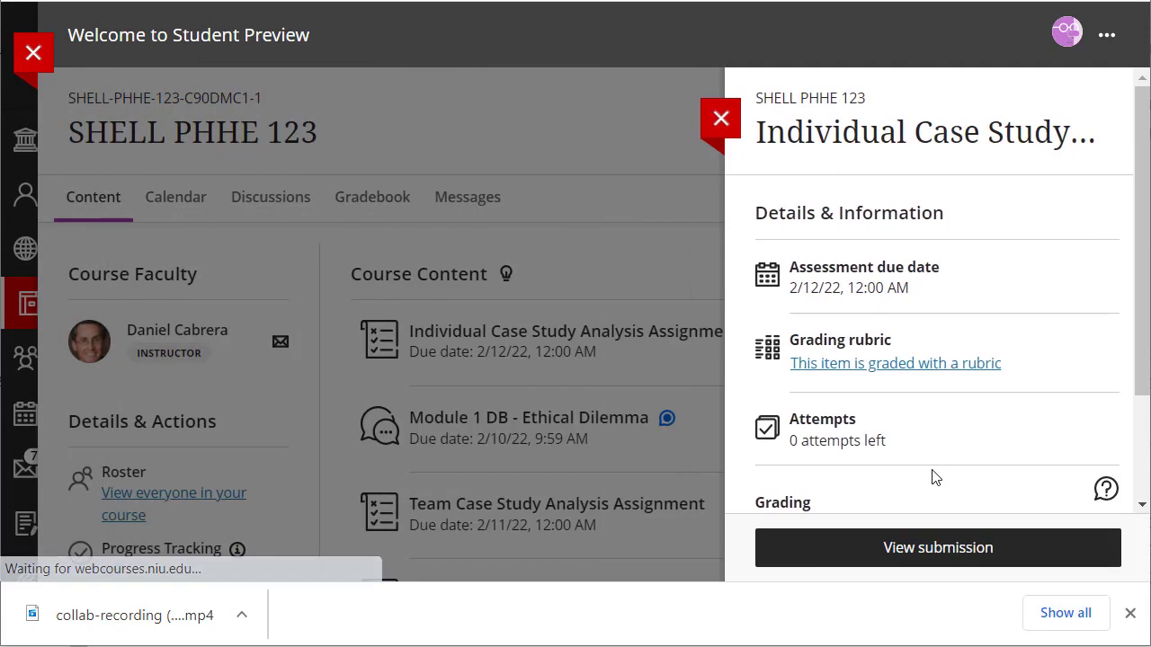
Close the assignment's details and exit the student preview.
{"action": "left_click", "coordinate": [730, 126]}
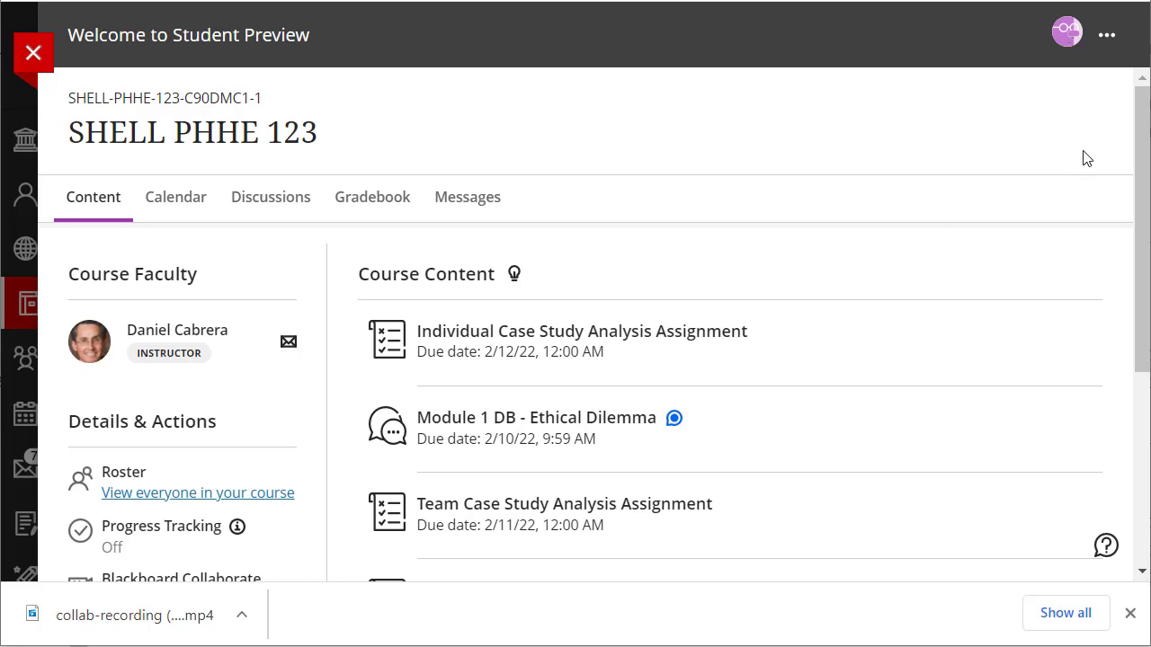
{"action": "left_click", "coordinate": [1107, 38]}
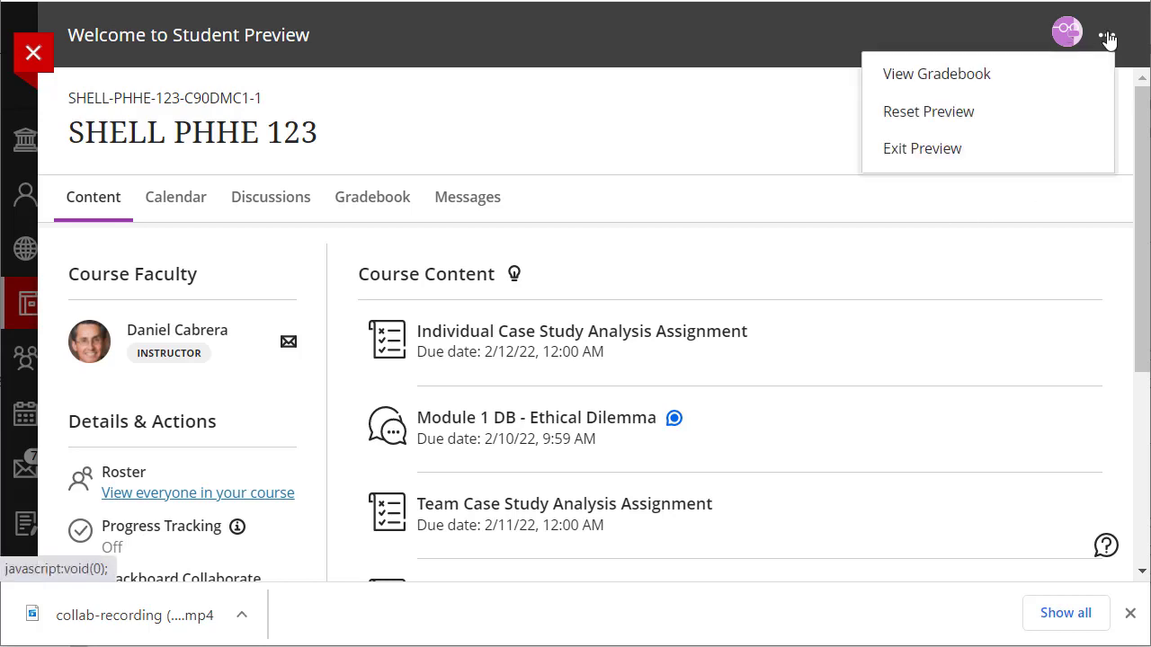
{"action": "left_click", "coordinate": [917, 153]}
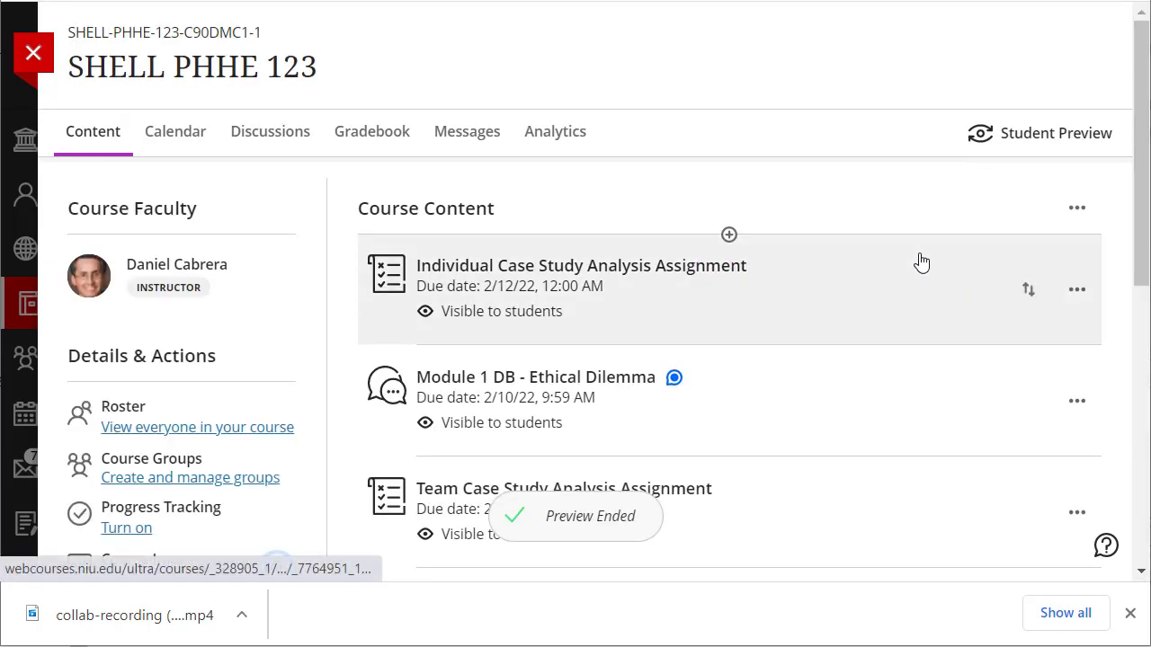
Show the course gradebook as a grid and open the preview student's new Individual Case Study Analysis Assignment submission.
{"action": "left_click", "coordinate": [366, 136]}
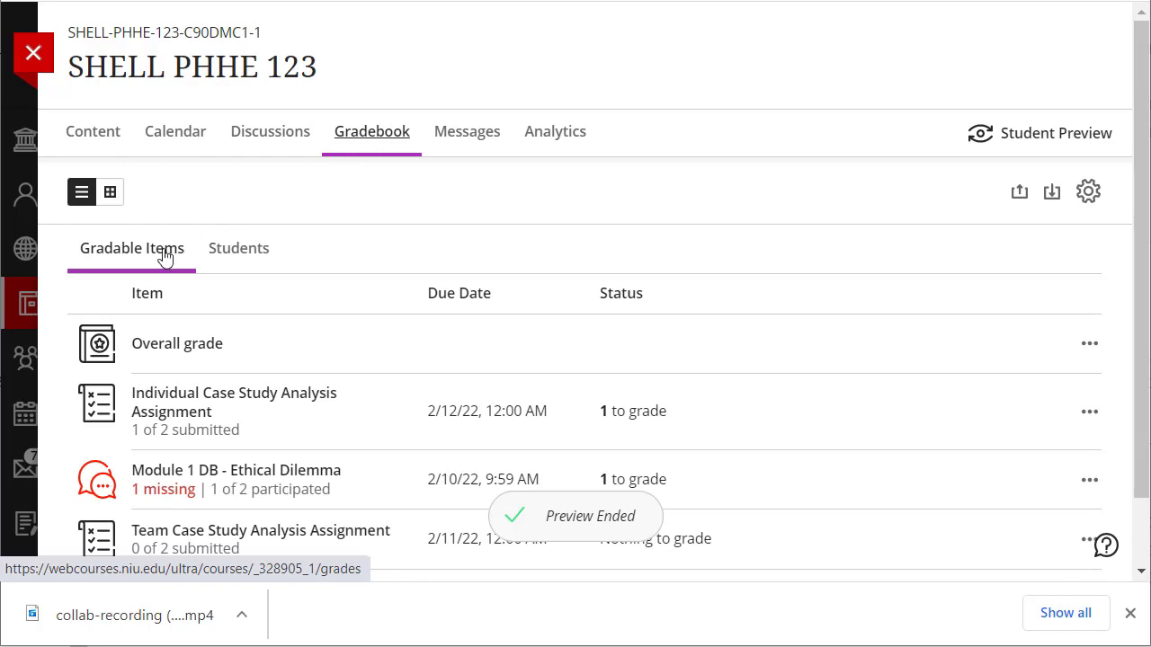
{"action": "left_click", "coordinate": [112, 193]}
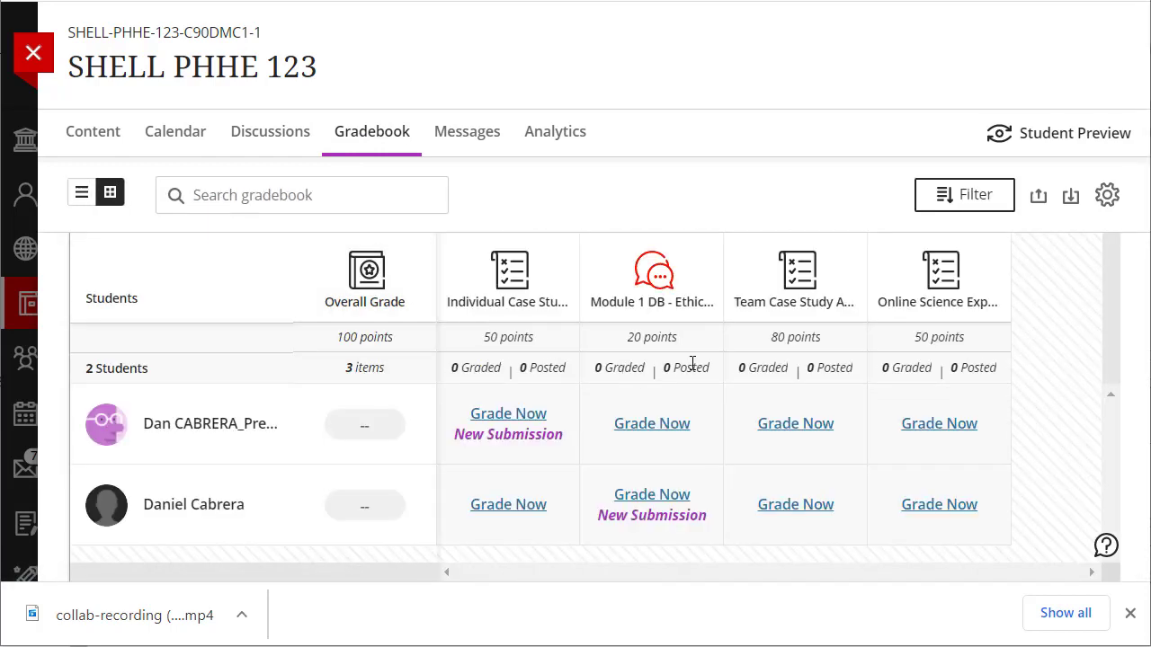
{"action": "left_click", "coordinate": [508, 422]}
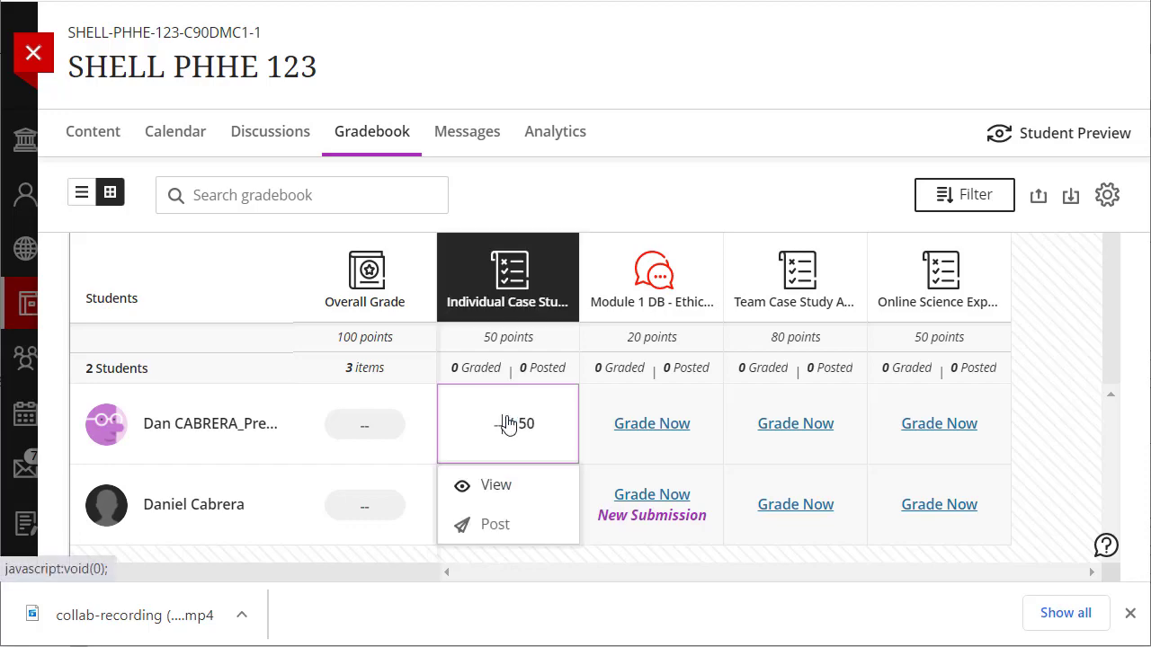
{"action": "left_click", "coordinate": [496, 483]}
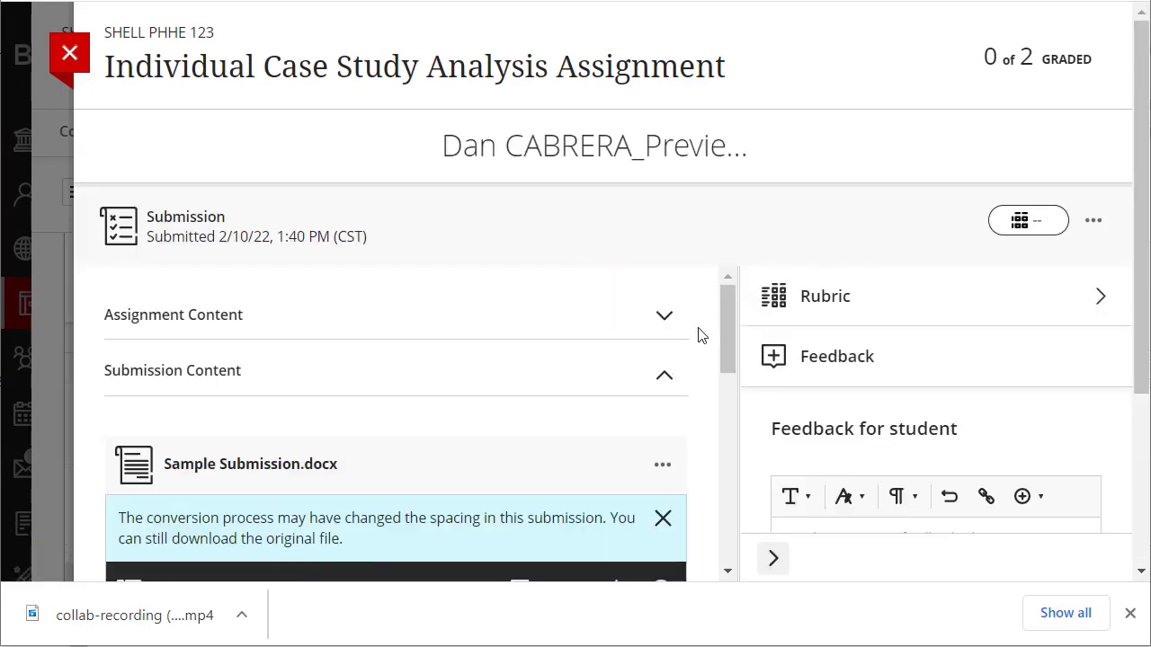
Look through the pages of the submitted Sample Submission.docx, including its Situational Awareness section, and return to the title page.
{"action": "left_click_drag", "start_coordinate": [731, 301], "coordinate": [718, 400]}
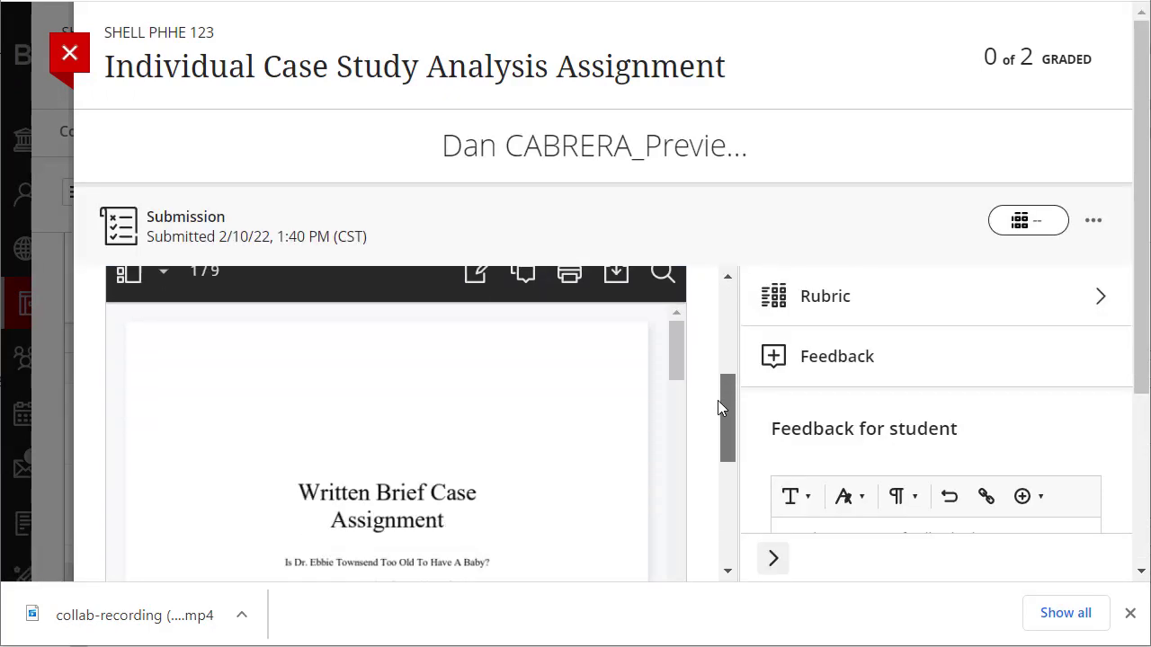
{"action": "scroll", "coordinate": [670, 301], "scroll_direction": "down", "scroll_amount": 2}
{"action": "left_click_drag", "start_coordinate": [667, 310], "coordinate": [651, 432]}
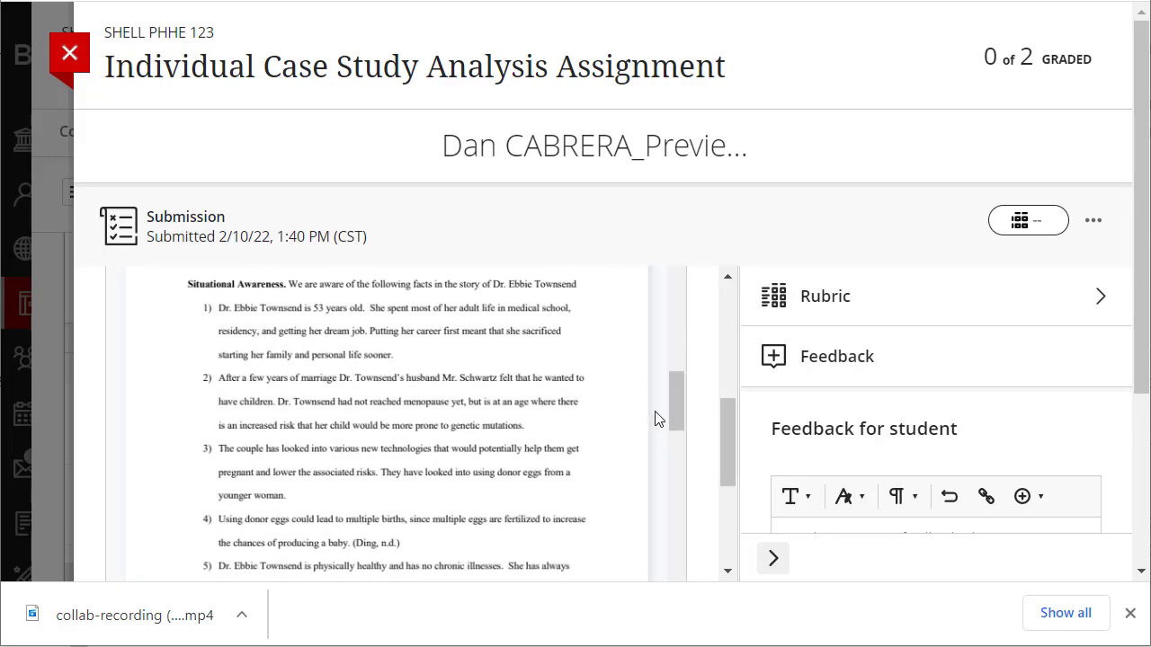
{"action": "scroll", "coordinate": [656, 418], "scroll_direction": "down", "scroll_amount": 5}
{"action": "scroll", "coordinate": [653, 424], "scroll_direction": "up", "scroll_amount": 2}
{"action": "scroll", "coordinate": [653, 427], "scroll_direction": "up", "scroll_amount": 6}
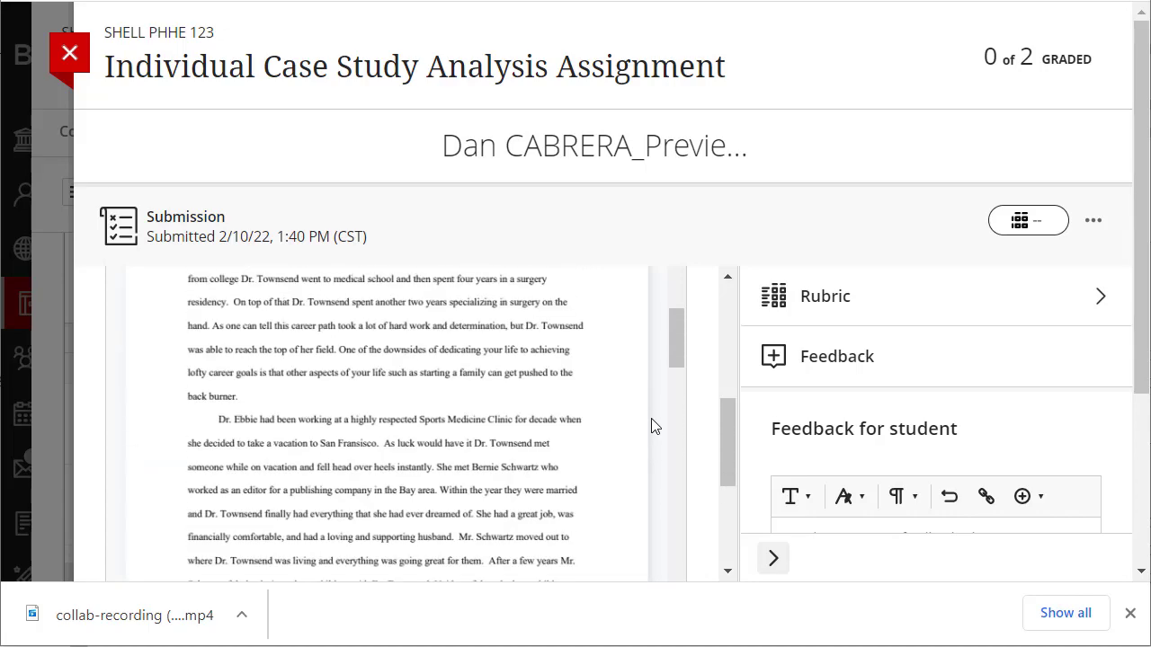
{"action": "scroll", "coordinate": [655, 418], "scroll_direction": "up", "scroll_amount": 10}
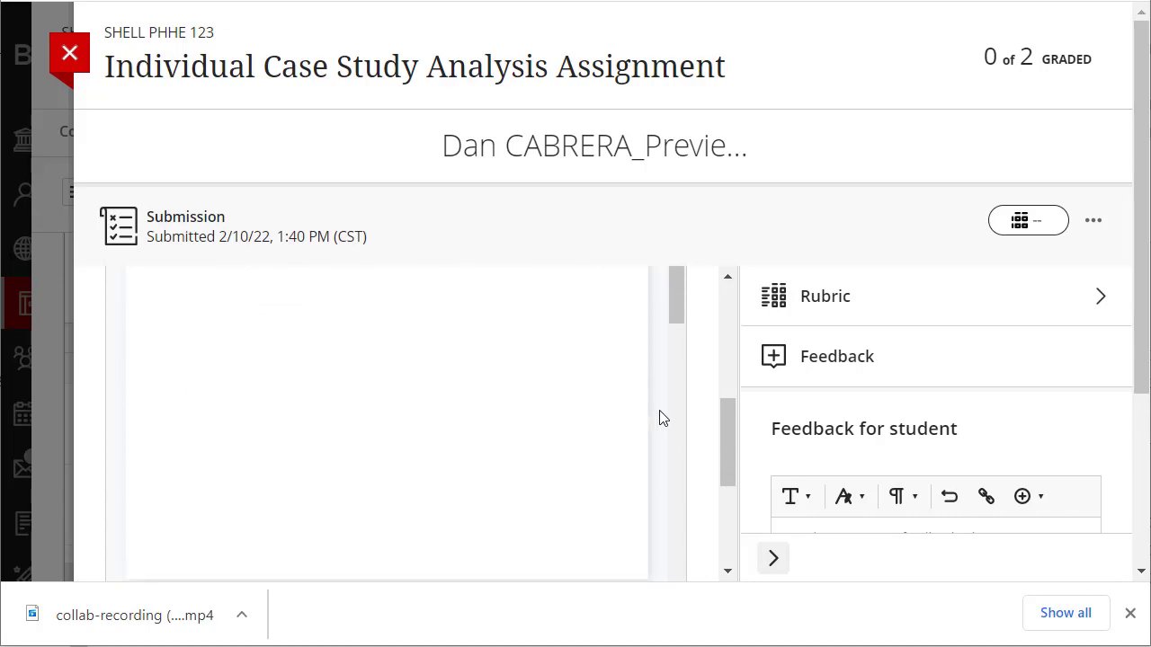
Open the submission's grading rubric, score Summary of the Story as Excellent with 9 points, and collapse that criterion.
{"action": "left_click", "coordinate": [777, 303]}
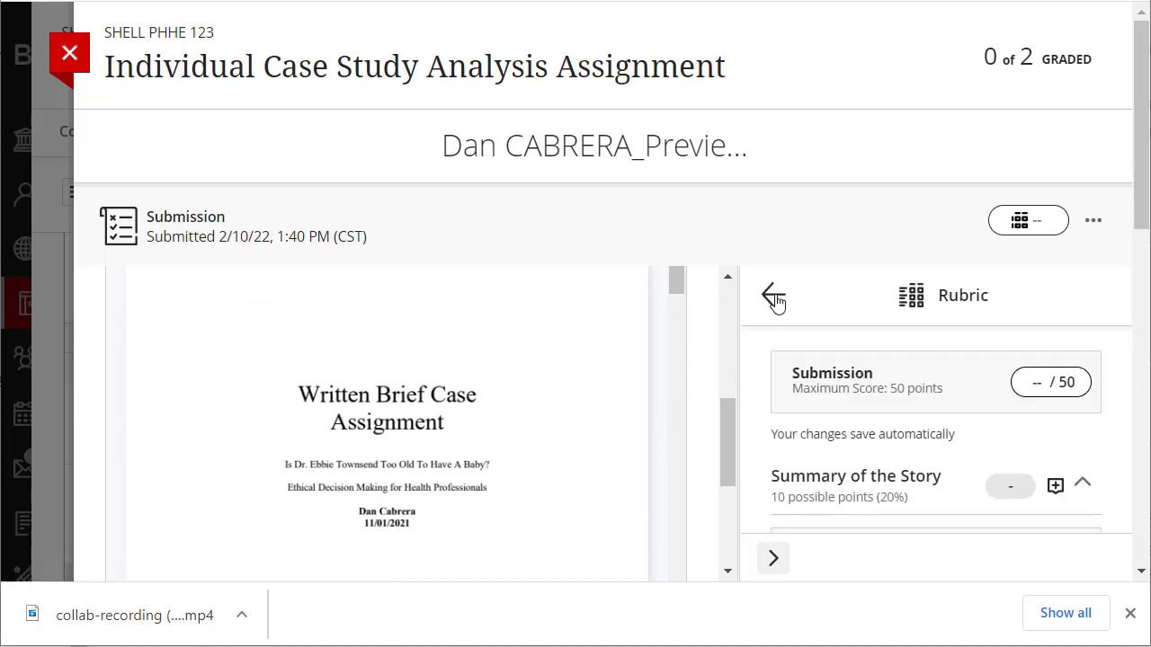
{"action": "left_click_drag", "start_coordinate": [1138, 111], "coordinate": [1144, 214]}
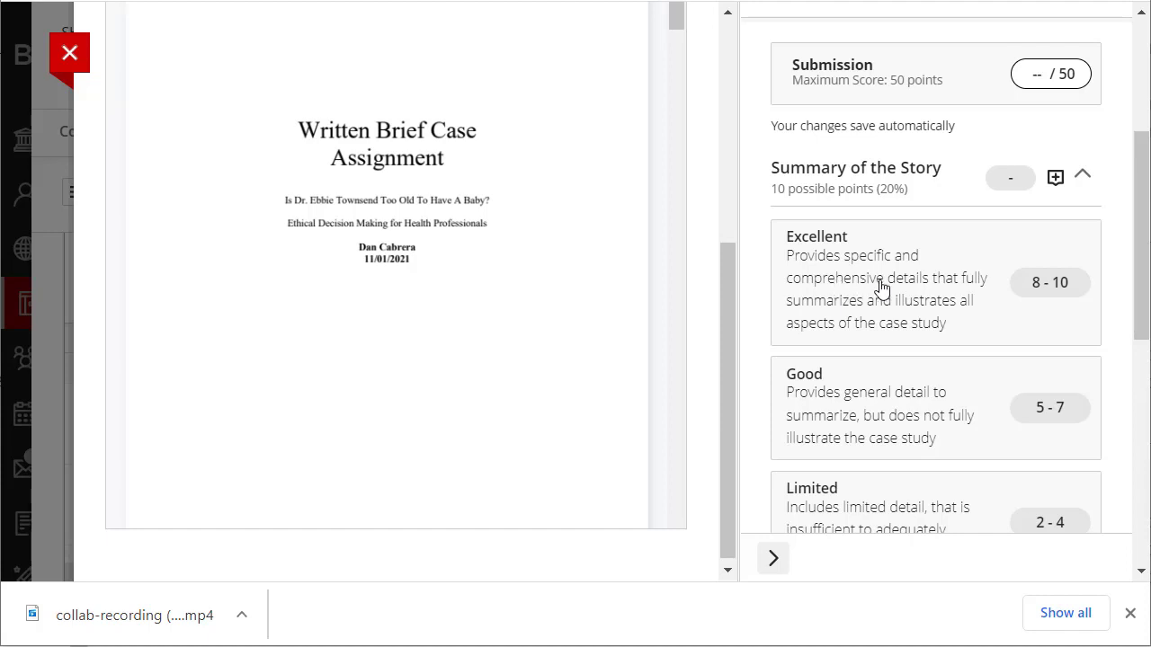
{"action": "left_click", "coordinate": [1048, 286]}
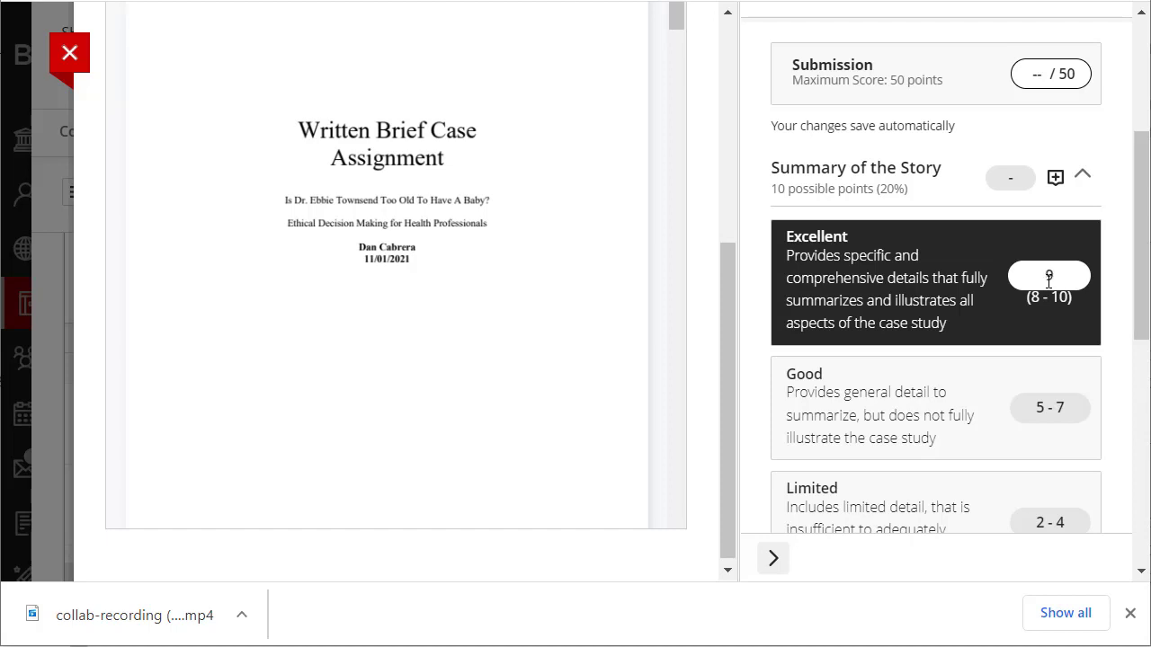
{"action": "key", "text": "Return"}
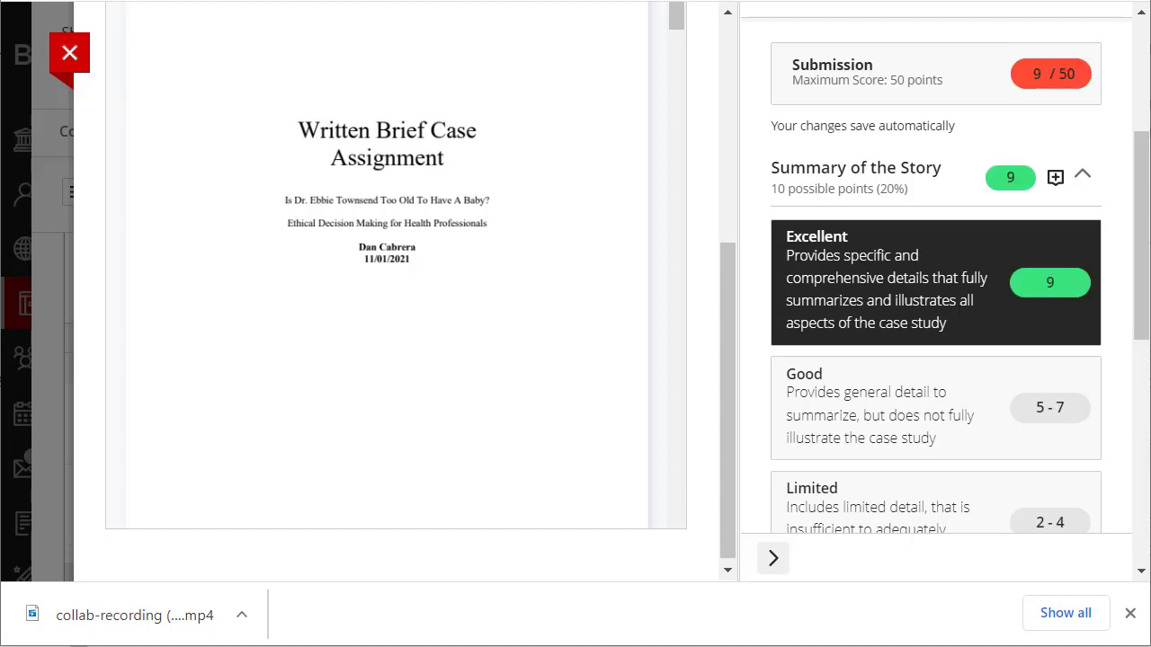
{"action": "left_click", "coordinate": [1083, 175]}
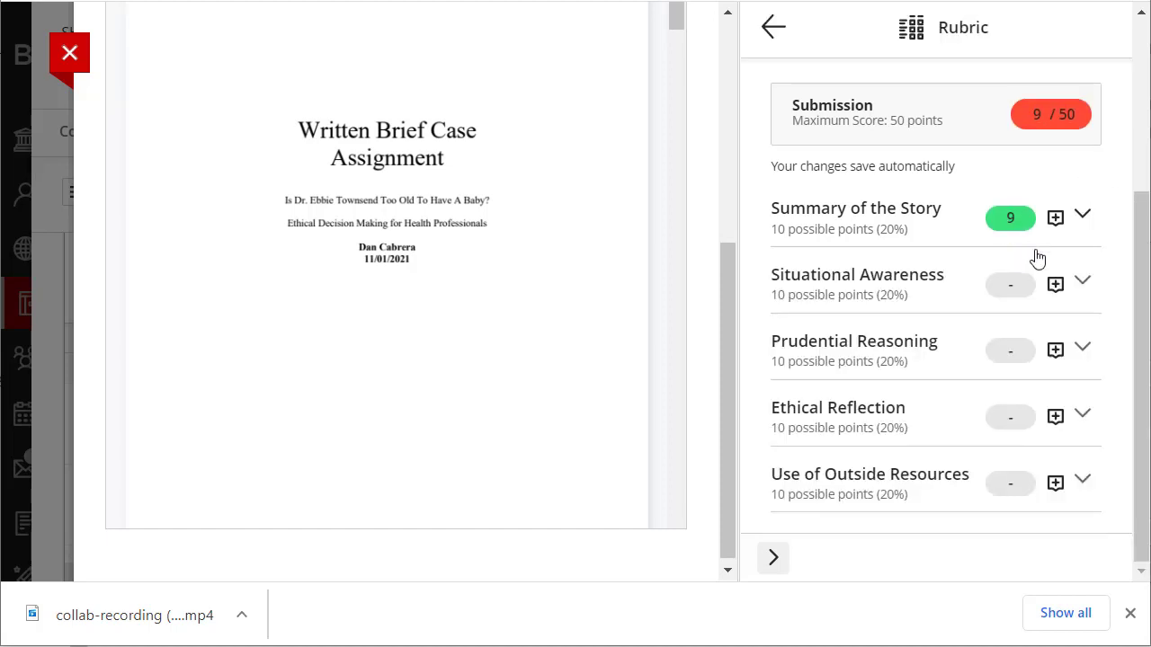
Score the Situational Awareness criterion as Excellent with 10 points and collapse it.
{"action": "left_click", "coordinate": [1084, 285]}
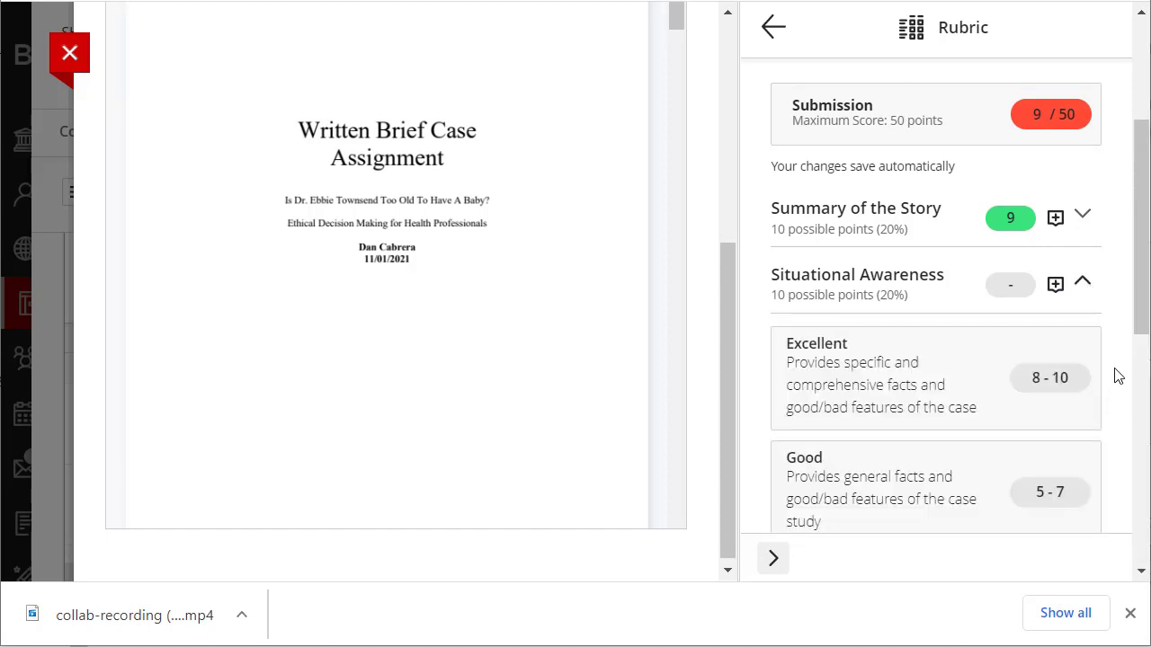
{"action": "left_click", "coordinate": [1050, 379]}
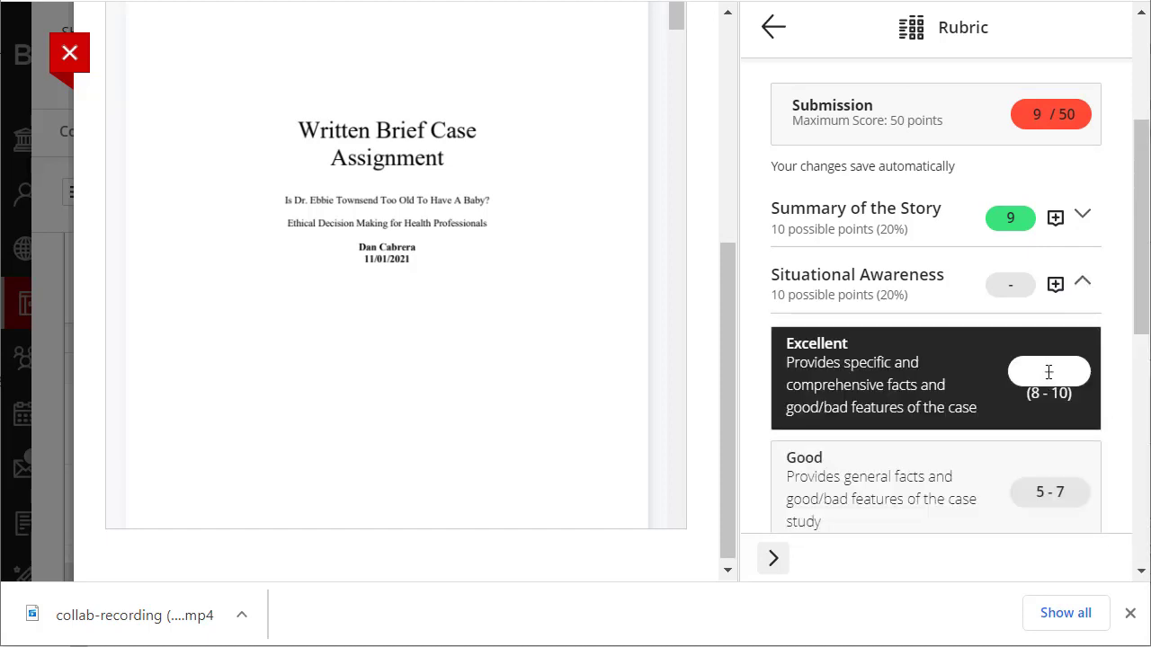
{"action": "left_click", "coordinate": [1085, 286]}
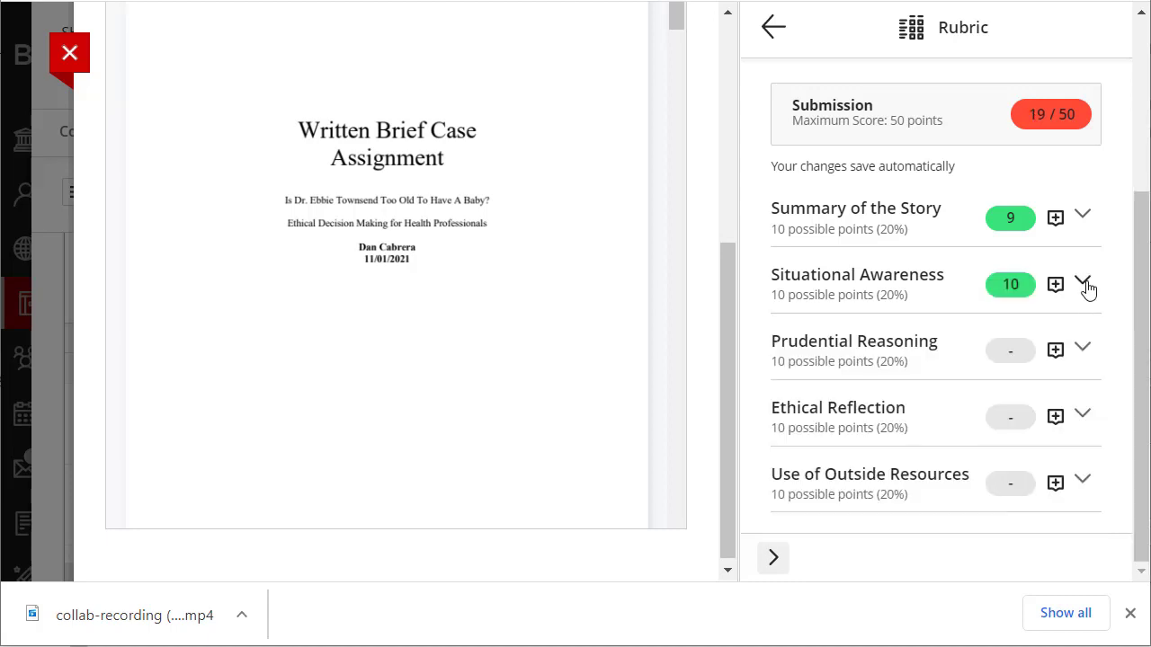
Score the Prudential Reasoning criterion as Good with 7 points and collapse it.
{"action": "left_click", "coordinate": [1083, 351]}
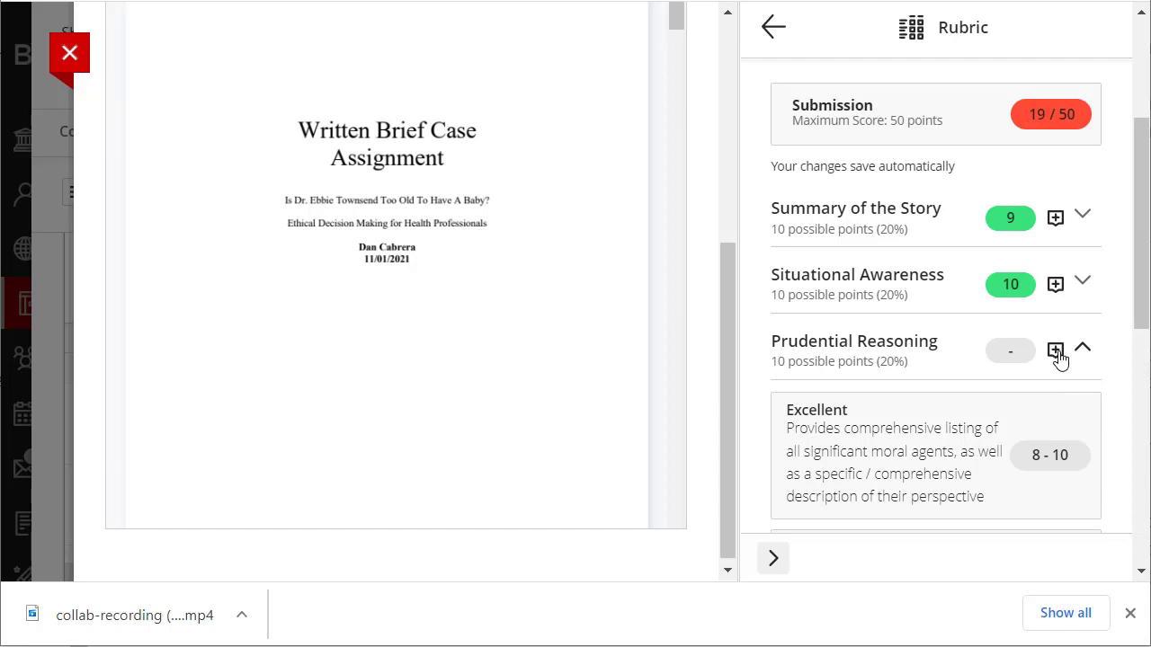
{"action": "left_click", "coordinate": [1059, 358]}
{"action": "left_click", "coordinate": [1077, 363]}
{"action": "left_click", "coordinate": [1058, 362]}
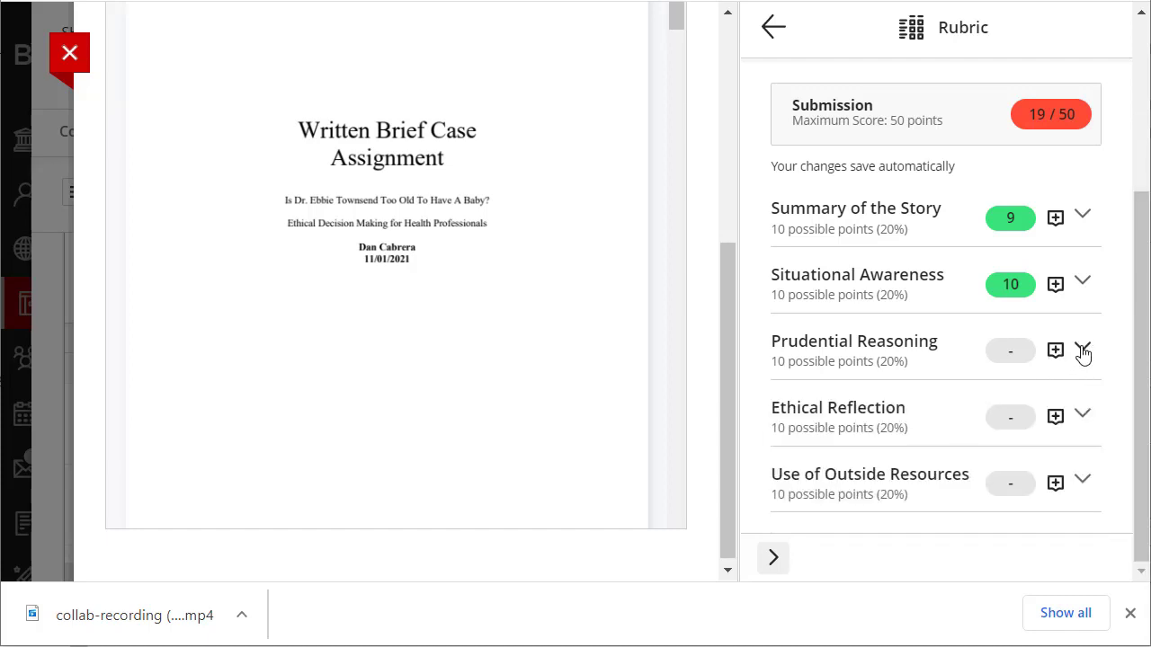
{"action": "left_click", "coordinate": [1083, 351]}
{"action": "scroll", "coordinate": [1068, 386], "scroll_direction": "down", "scroll_amount": 4}
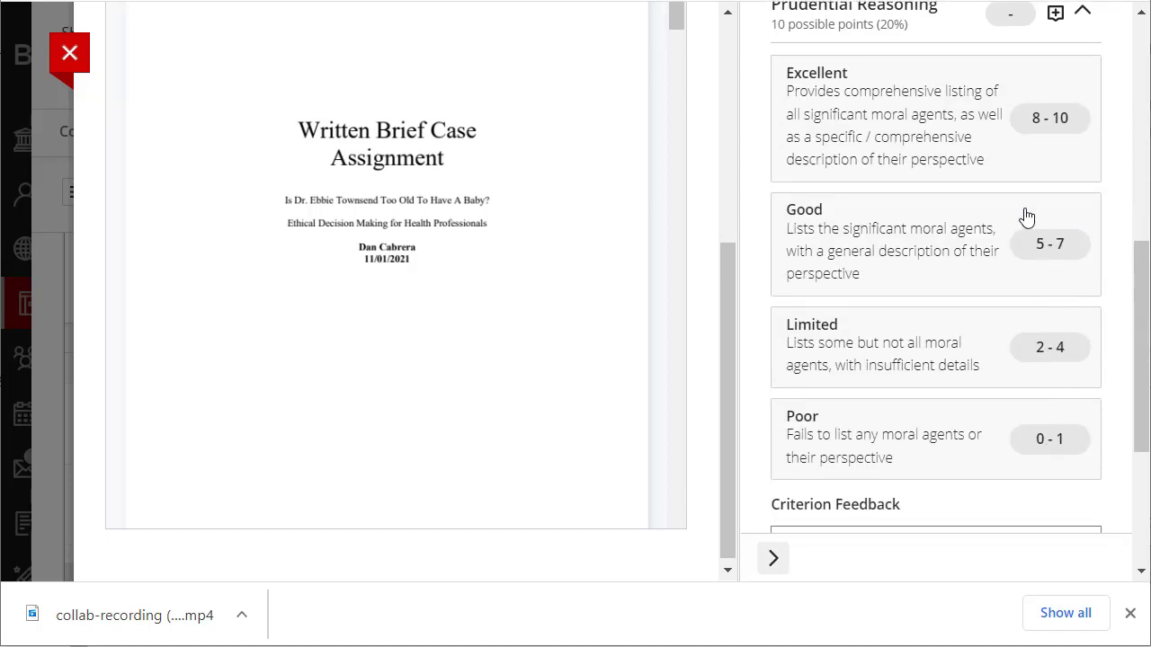
{"action": "left_click", "coordinate": [1048, 256]}
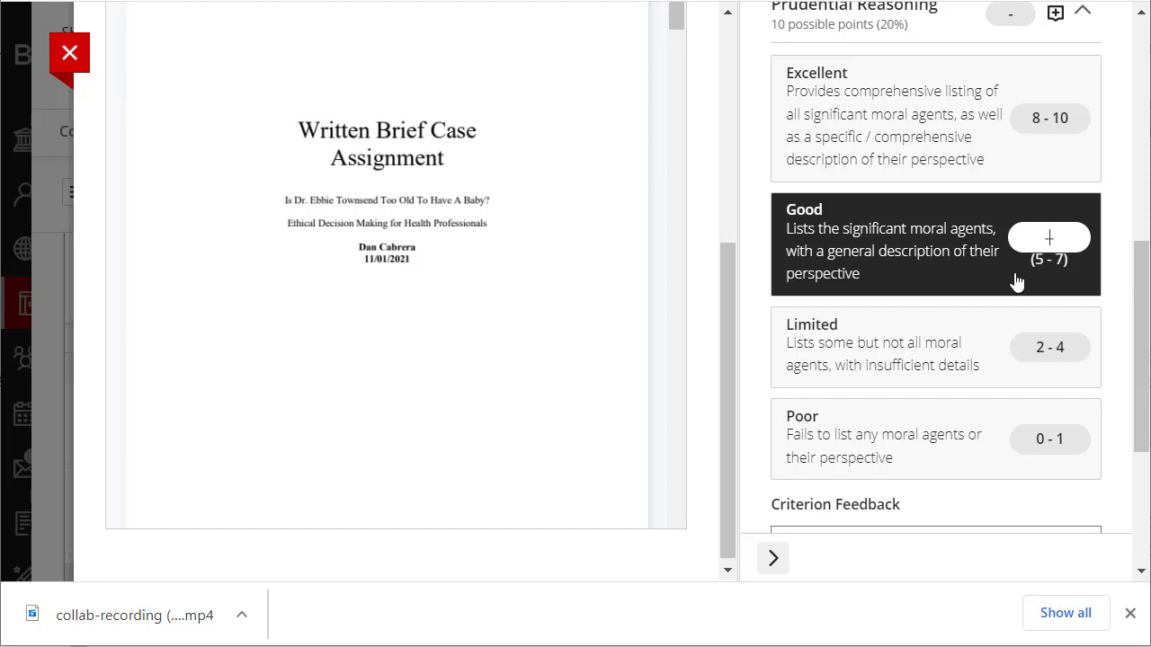
{"action": "type", "text": "7"}
{"action": "key", "text": "Return"}
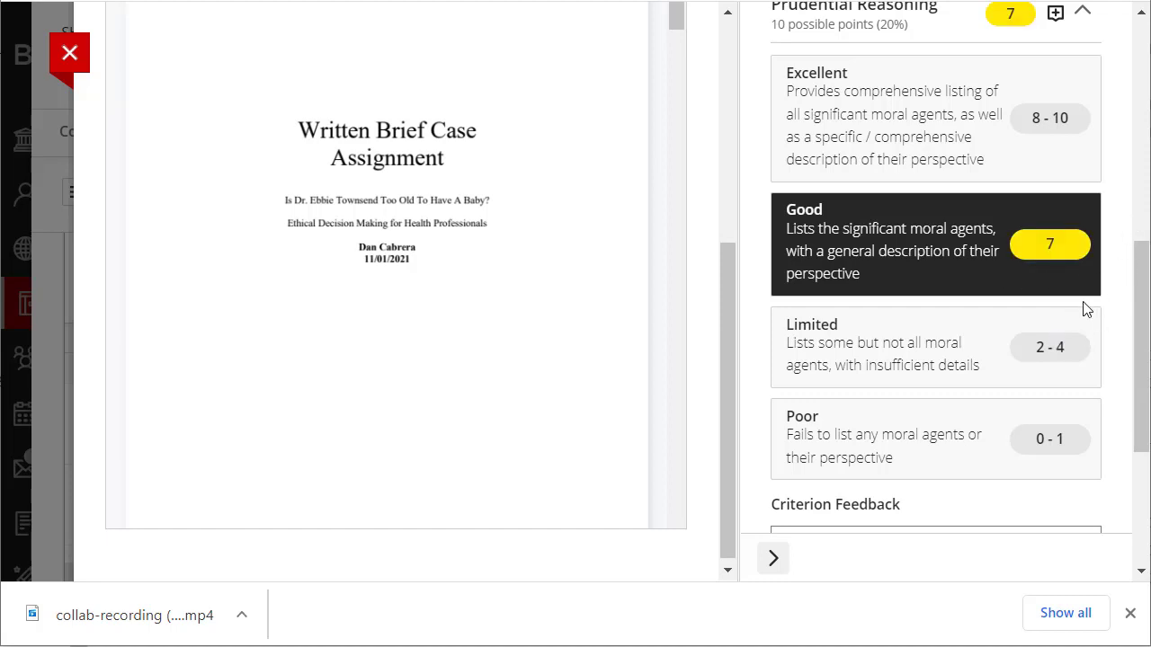
{"action": "scroll", "coordinate": [1096, 244], "scroll_direction": "up", "scroll_amount": 3}
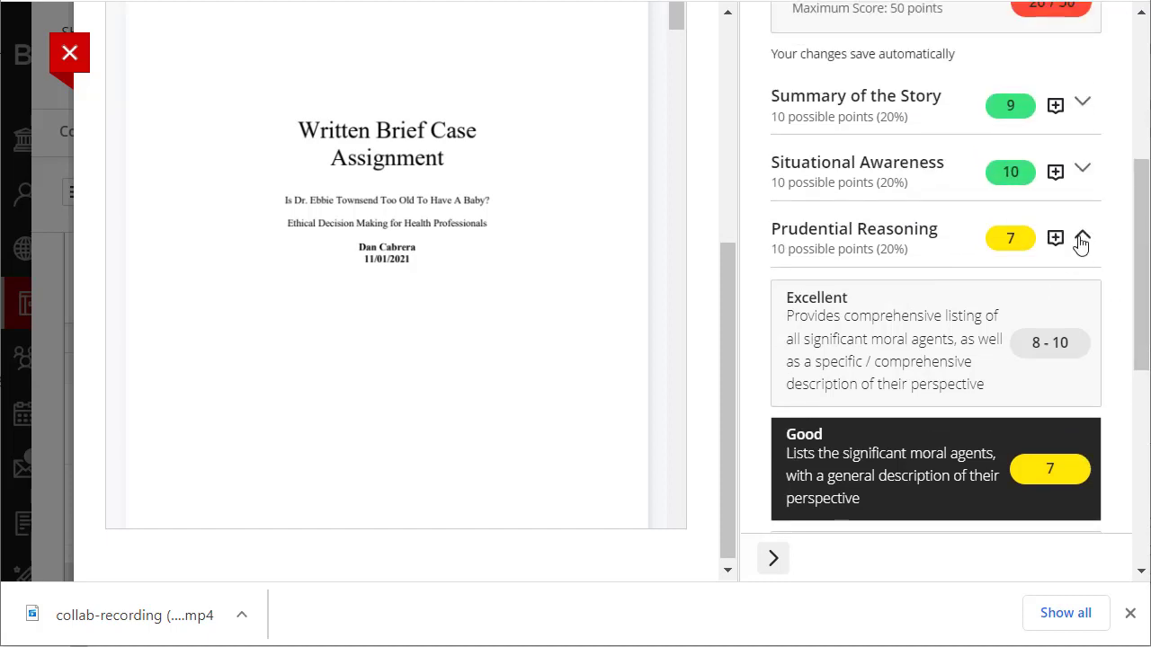
{"action": "left_click", "coordinate": [1080, 240]}
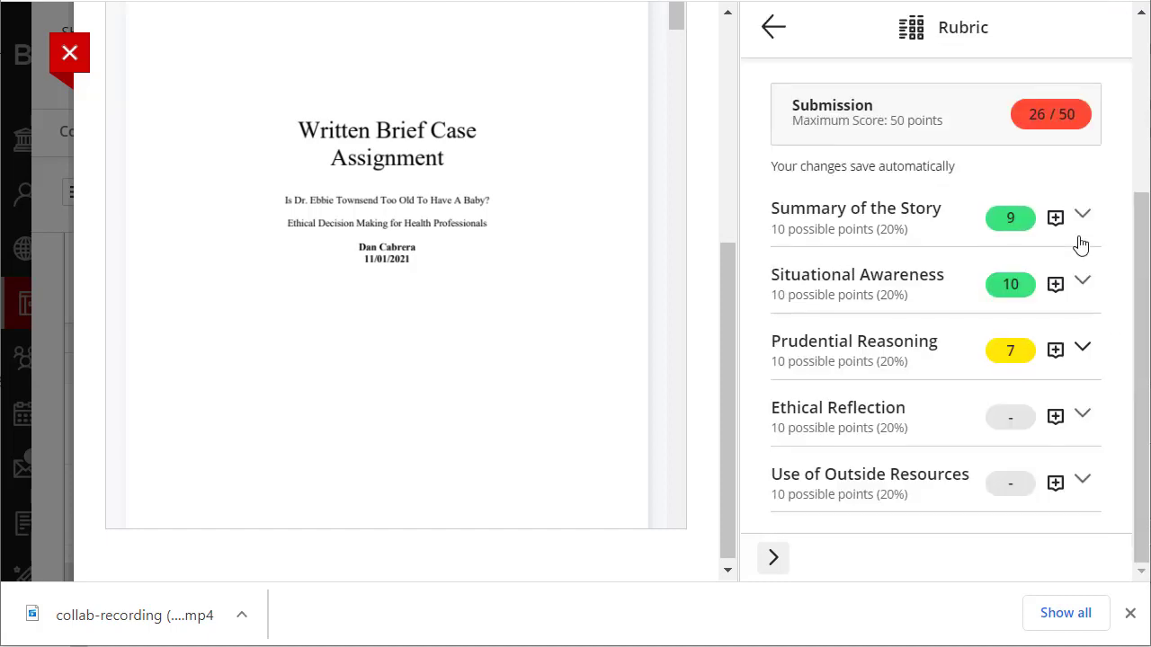
Score the Ethical Reflection criterion as Excellent with 10 points and collapse it.
{"action": "left_click", "coordinate": [1081, 416]}
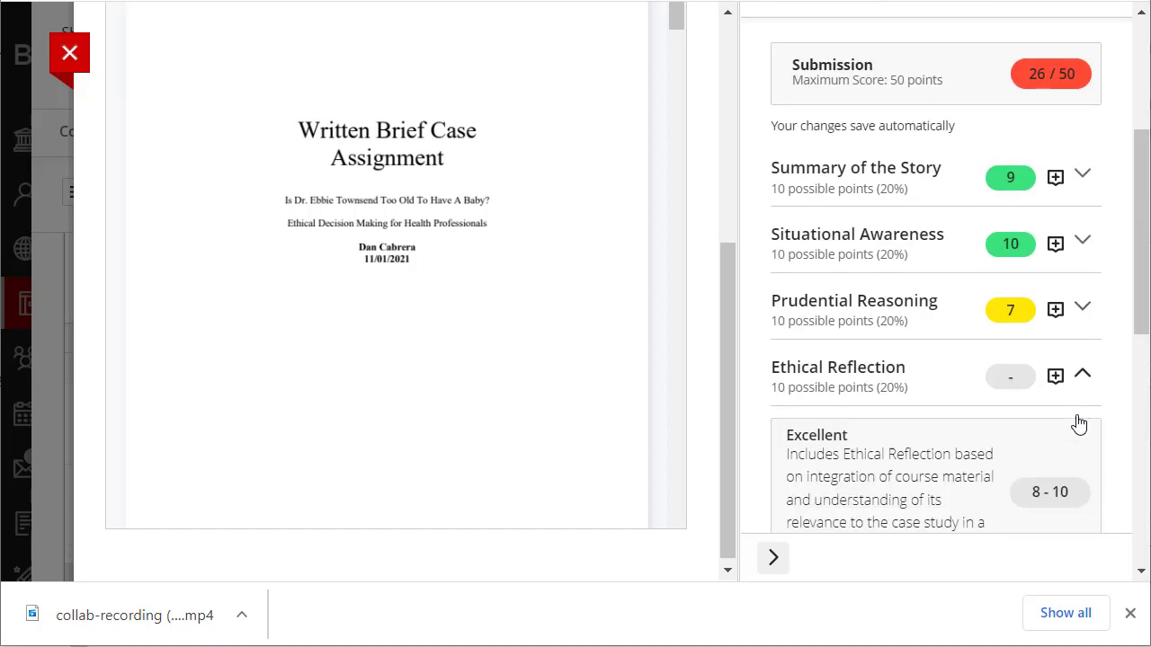
{"action": "scroll", "coordinate": [1077, 342], "scroll_direction": "down", "scroll_amount": 3}
{"action": "left_click", "coordinate": [1043, 205]}
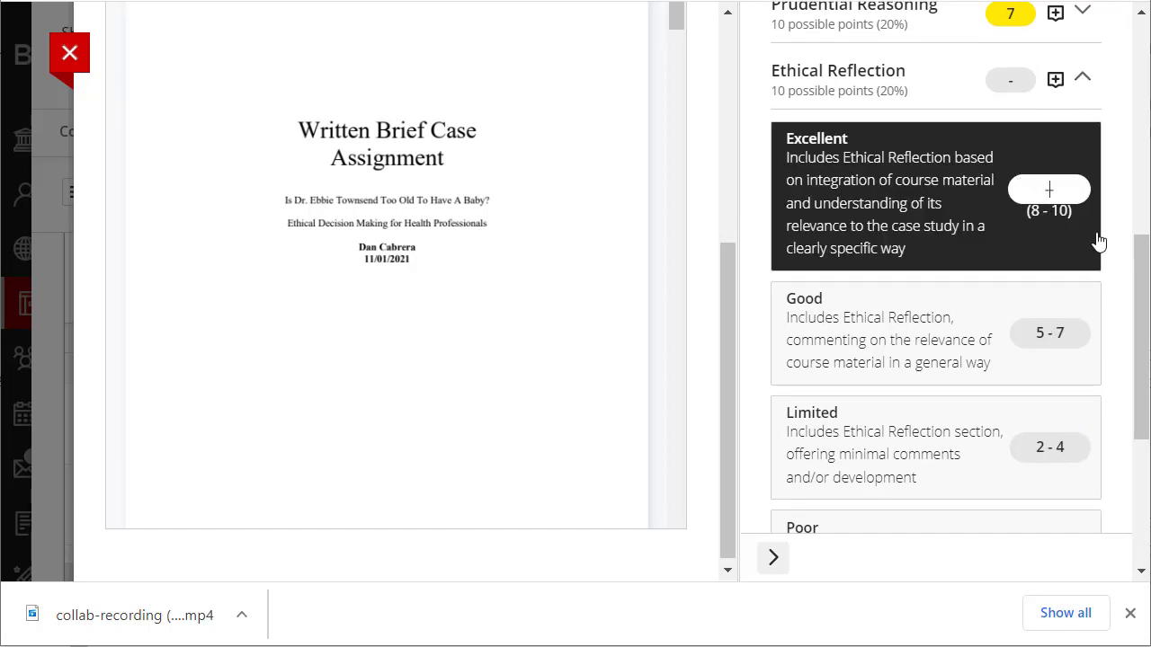
{"action": "type", "text": "10"}
{"action": "key", "text": "Return"}
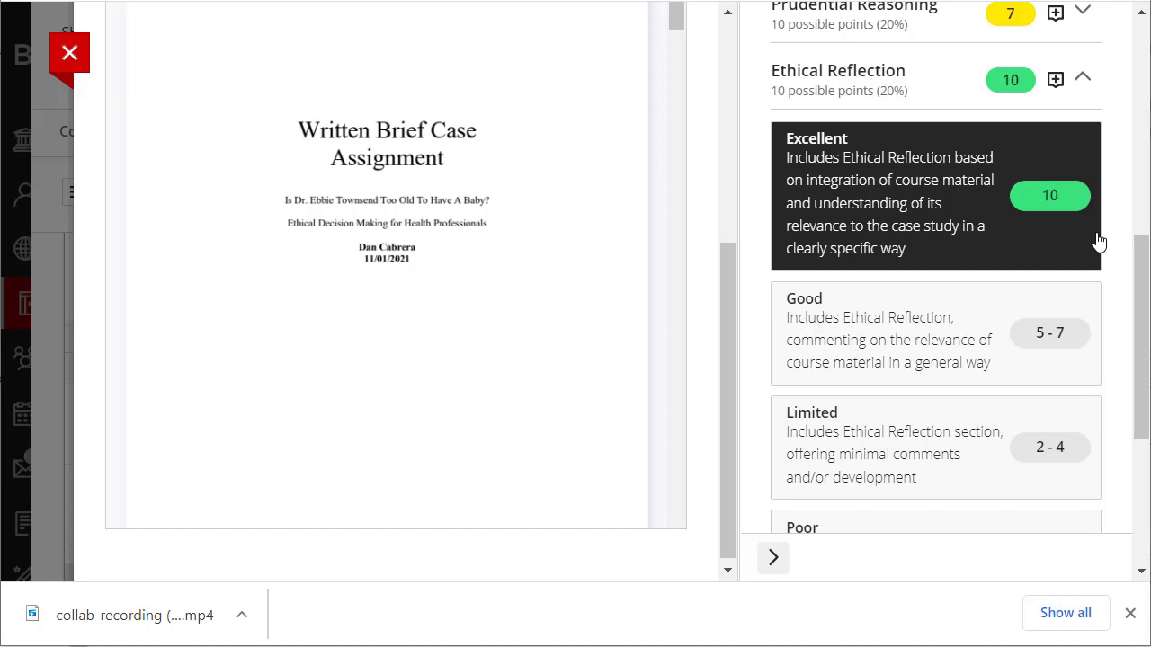
{"action": "left_click", "coordinate": [1084, 81]}
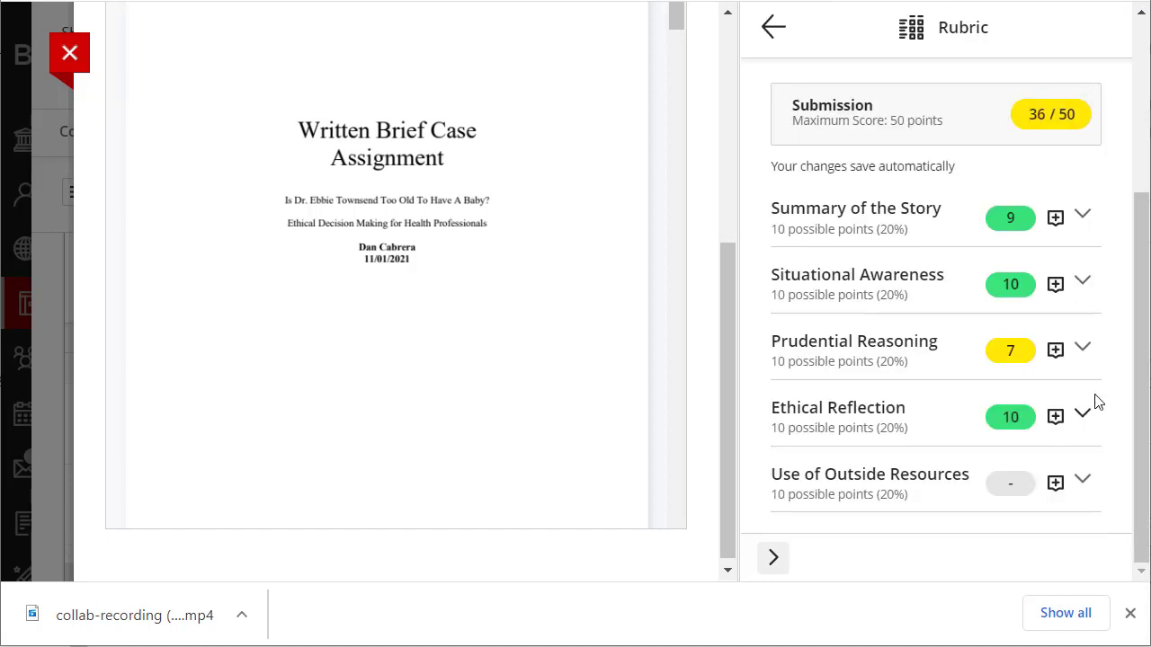
Score the Use of Outside Resources criterion as Excellent with 10 points and collapse it.
{"action": "left_click", "coordinate": [1083, 491]}
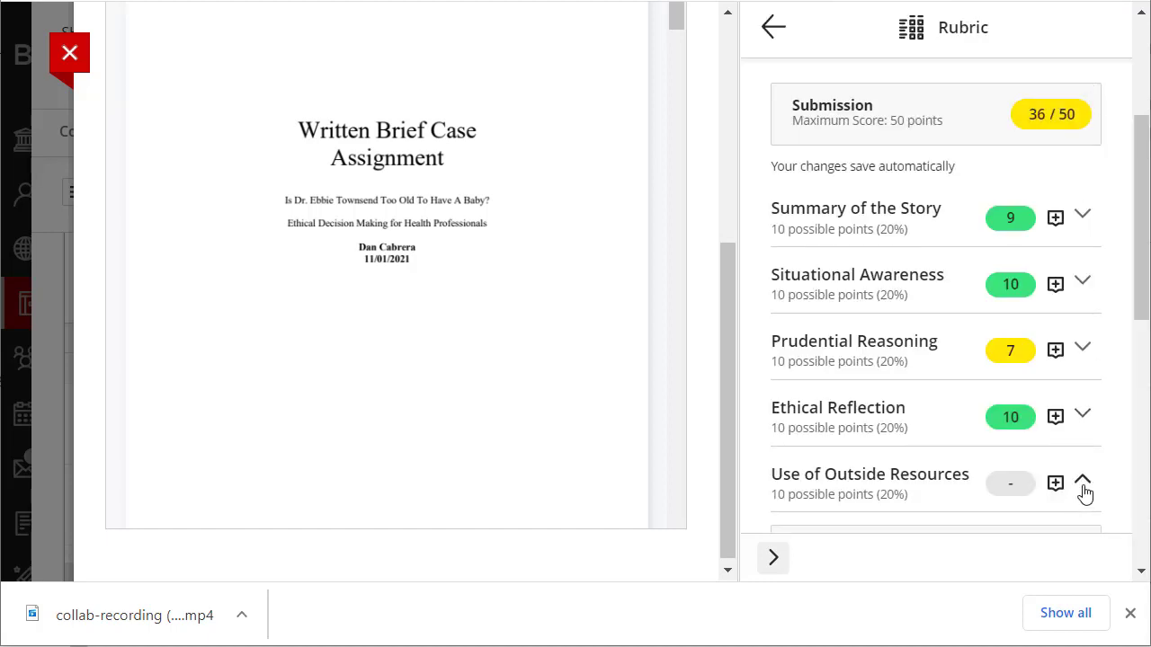
{"action": "left_click", "coordinate": [1055, 365]}
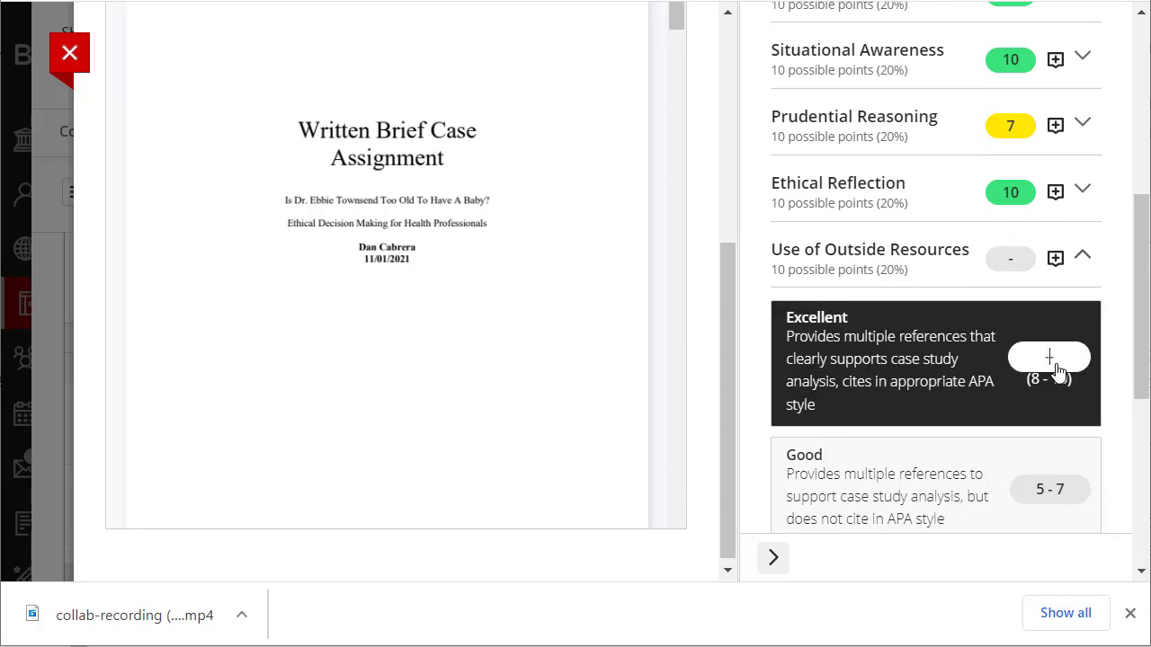
{"action": "type", "text": "10"}
{"action": "key", "text": "Return"}
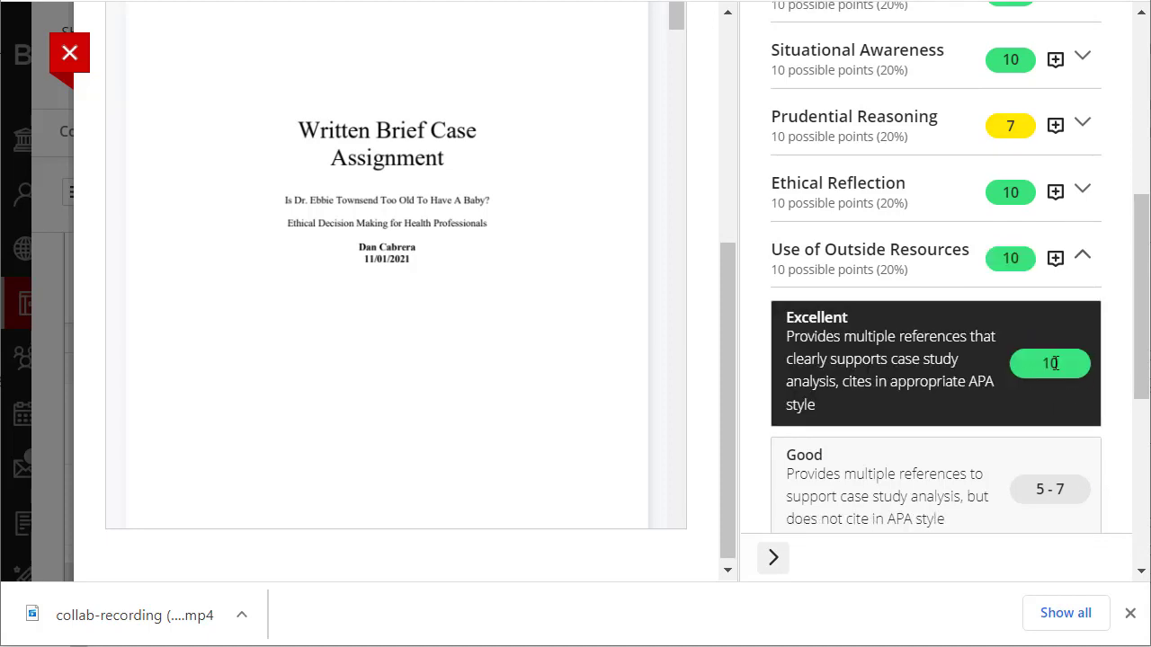
{"action": "left_click", "coordinate": [1082, 256]}
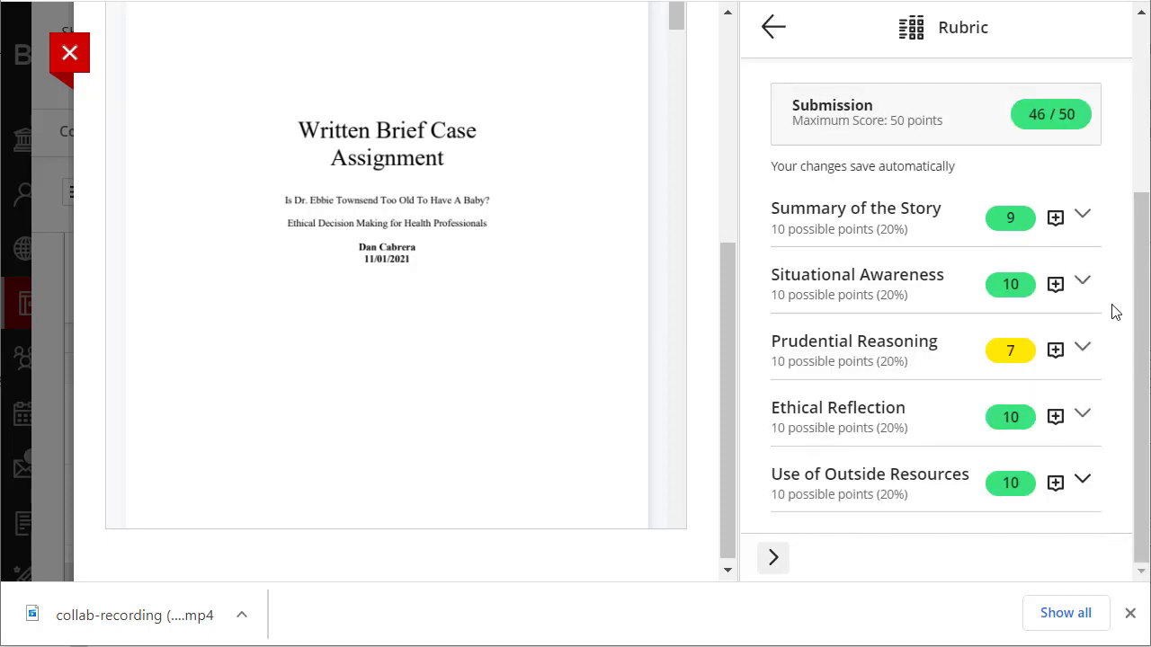
Review the Summary of the Story criterion's achievement levels and its empty Criterion Feedback box, and collapse the criterion.
{"action": "scroll", "coordinate": [1088, 360], "scroll_direction": "up", "scroll_amount": 3}
{"action": "scroll", "coordinate": [1085, 354], "scroll_direction": "down", "scroll_amount": 3}
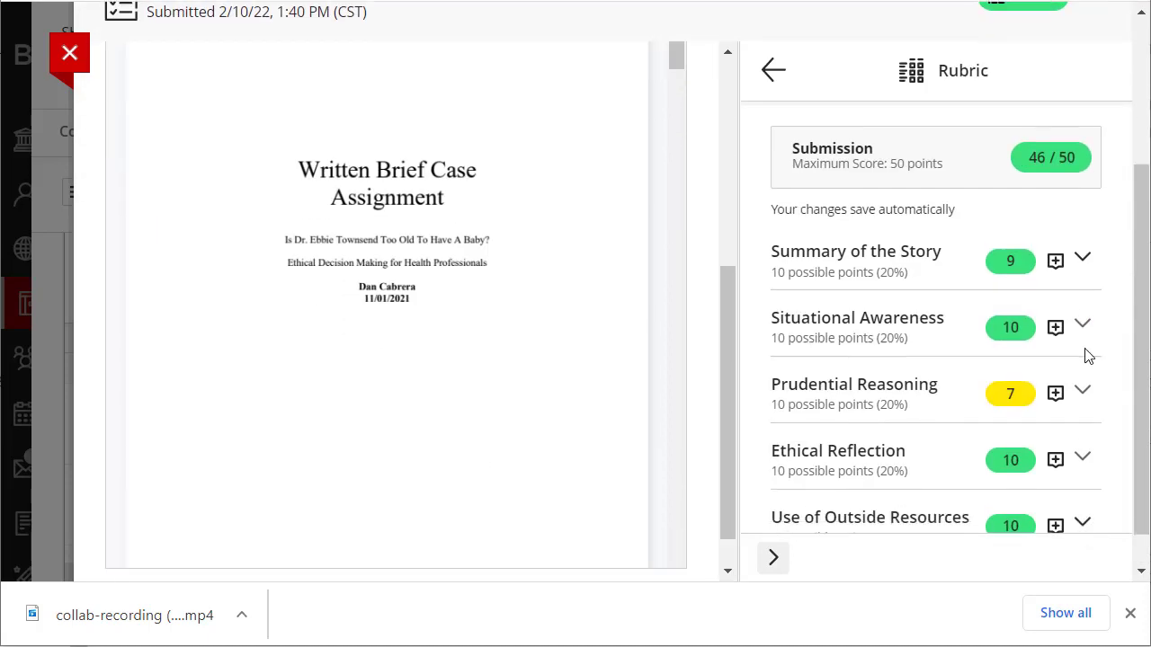
{"action": "left_click", "coordinate": [1085, 261]}
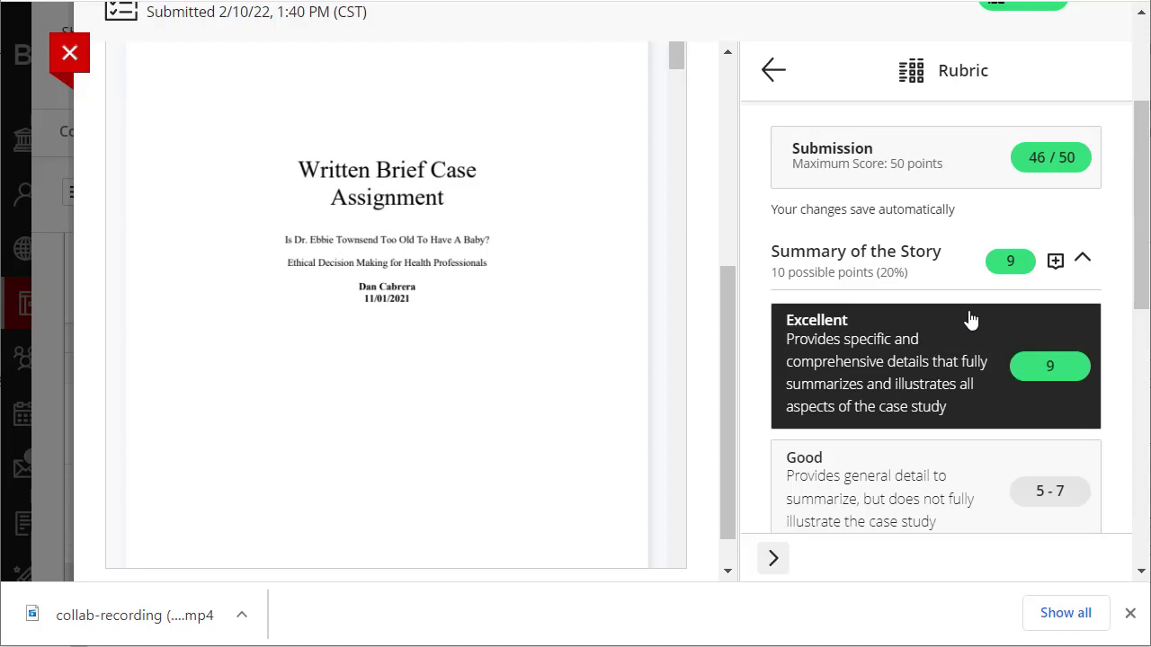
{"action": "scroll", "coordinate": [967, 319], "scroll_direction": "down", "scroll_amount": 3}
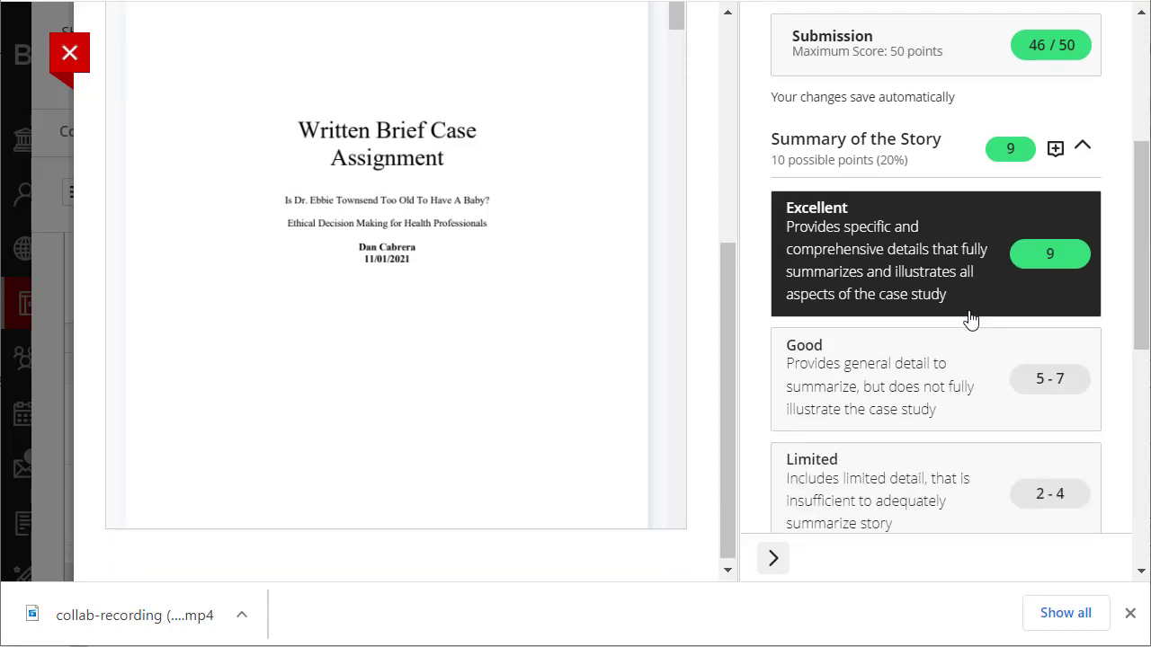
{"action": "scroll", "coordinate": [966, 319], "scroll_direction": "down", "scroll_amount": 4}
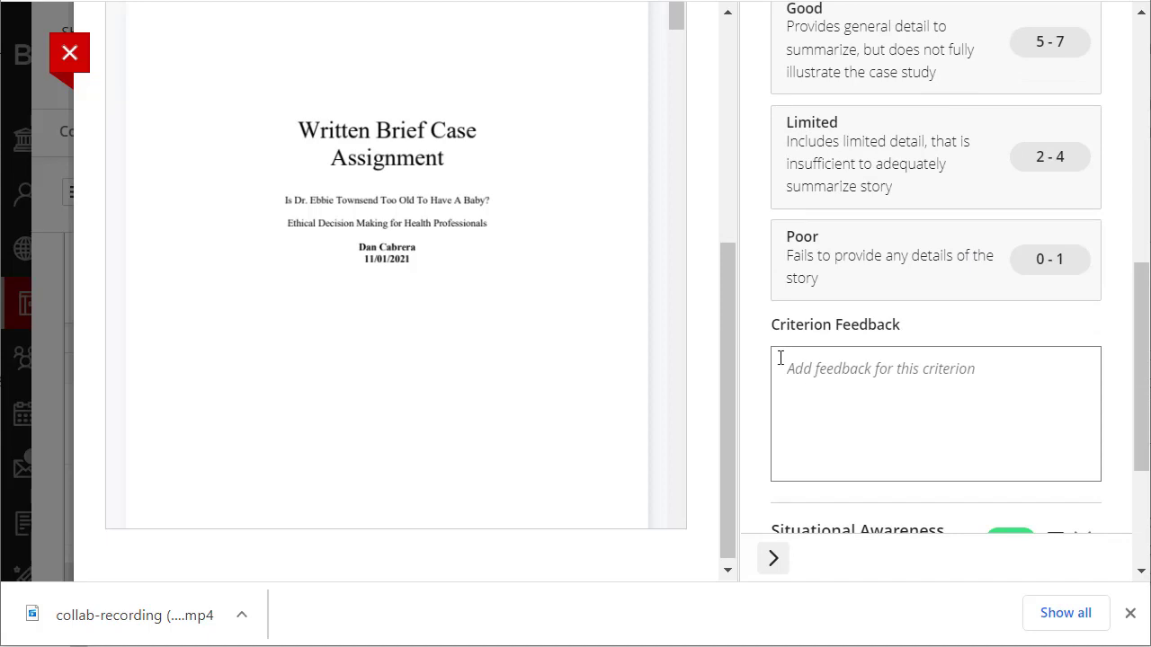
{"action": "scroll", "coordinate": [1000, 450], "scroll_direction": "up", "scroll_amount": 4}
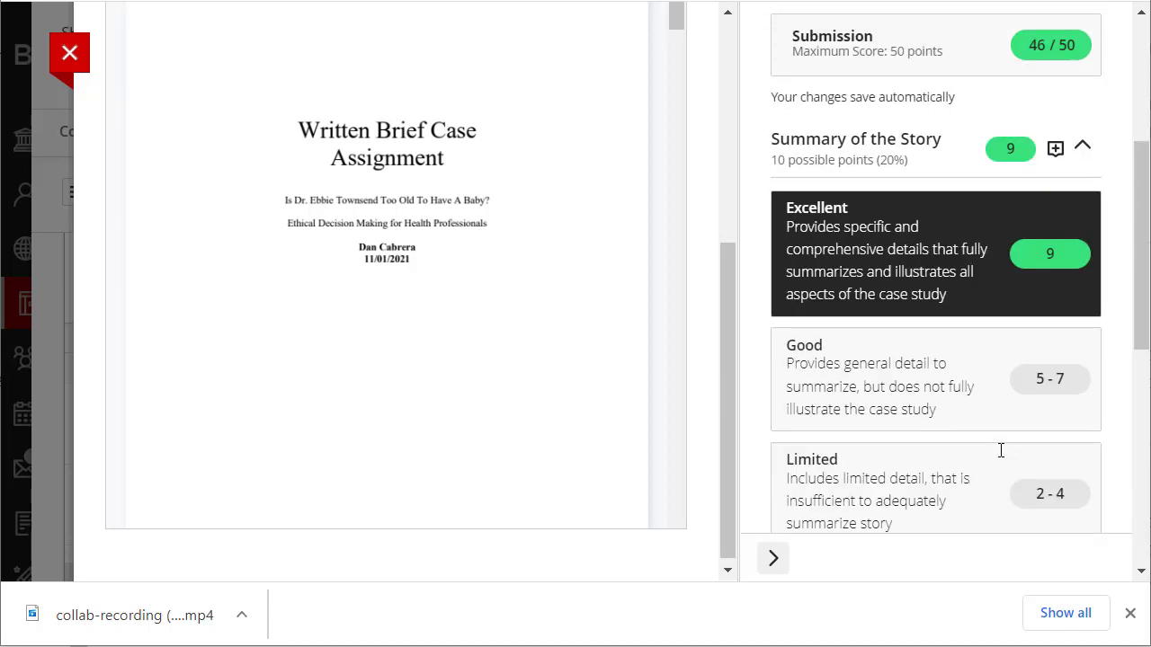
{"action": "scroll", "coordinate": [999, 457], "scroll_direction": "down", "scroll_amount": 4}
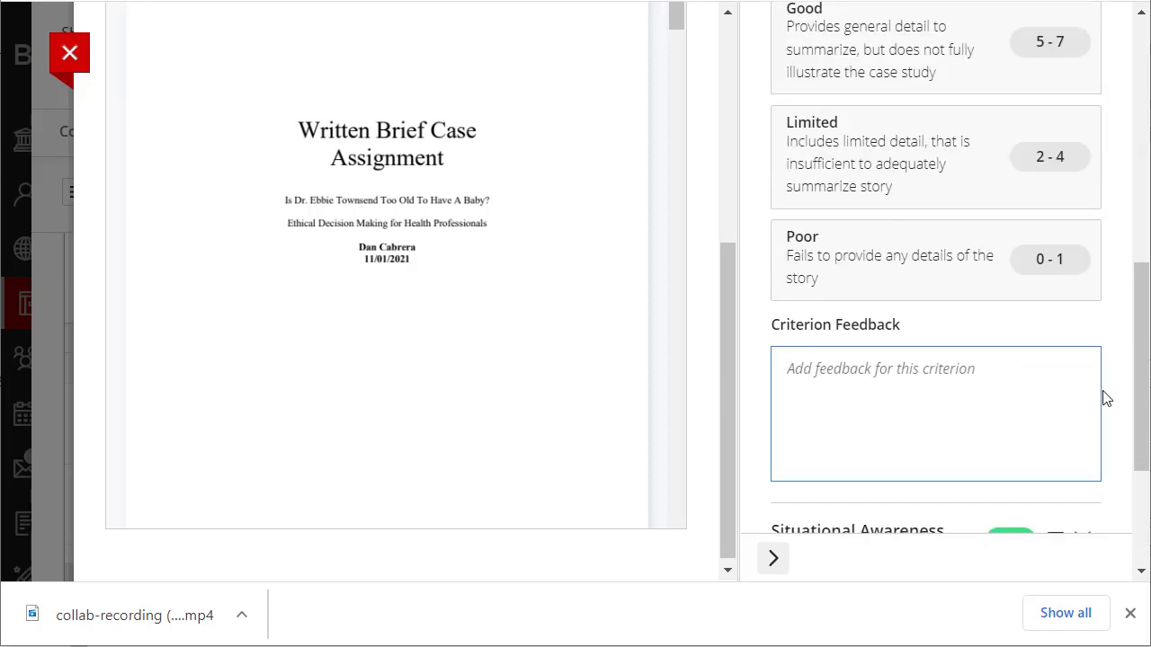
{"action": "scroll", "coordinate": [1032, 301], "scroll_direction": "up", "scroll_amount": 1}
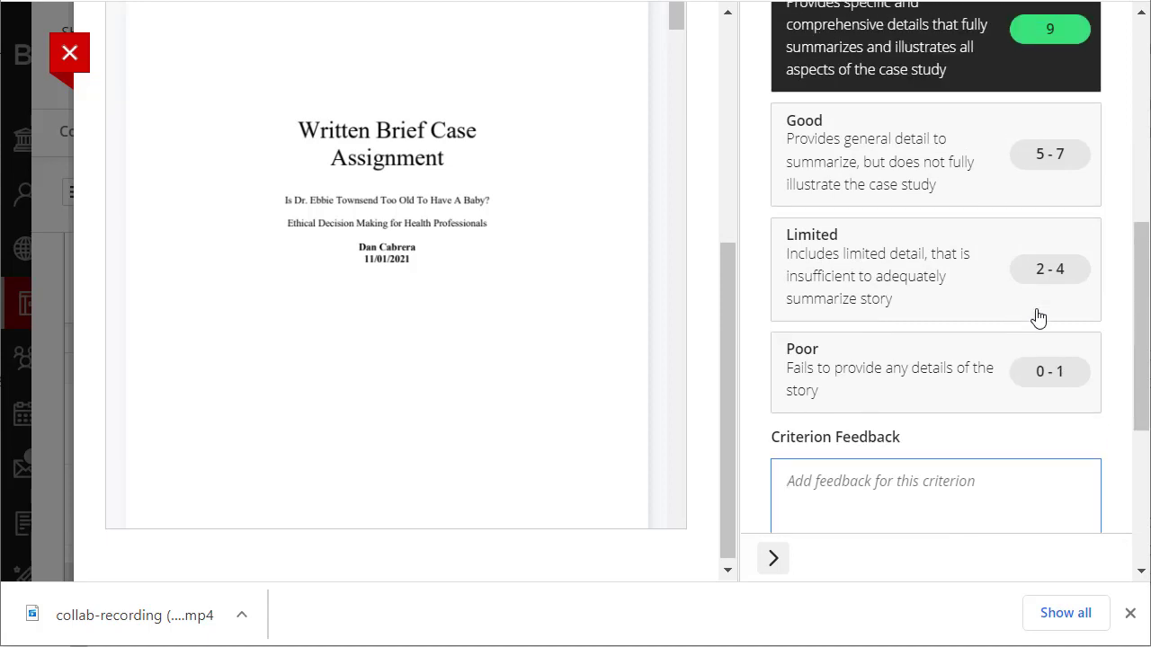
{"action": "scroll", "coordinate": [1040, 311], "scroll_direction": "up", "scroll_amount": 4}
{"action": "scroll", "coordinate": [1070, 422], "scroll_direction": "down", "scroll_amount": 4}
{"action": "scroll", "coordinate": [1071, 417], "scroll_direction": "down", "scroll_amount": 3}
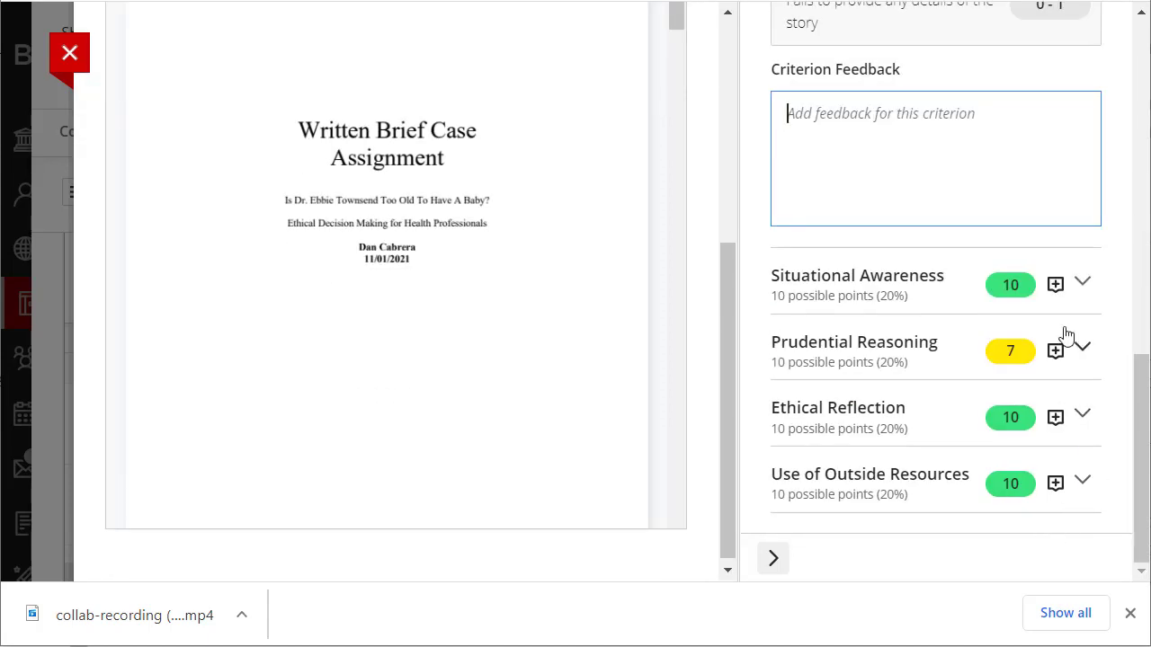
{"action": "scroll", "coordinate": [1060, 328], "scroll_direction": "up", "scroll_amount": 4}
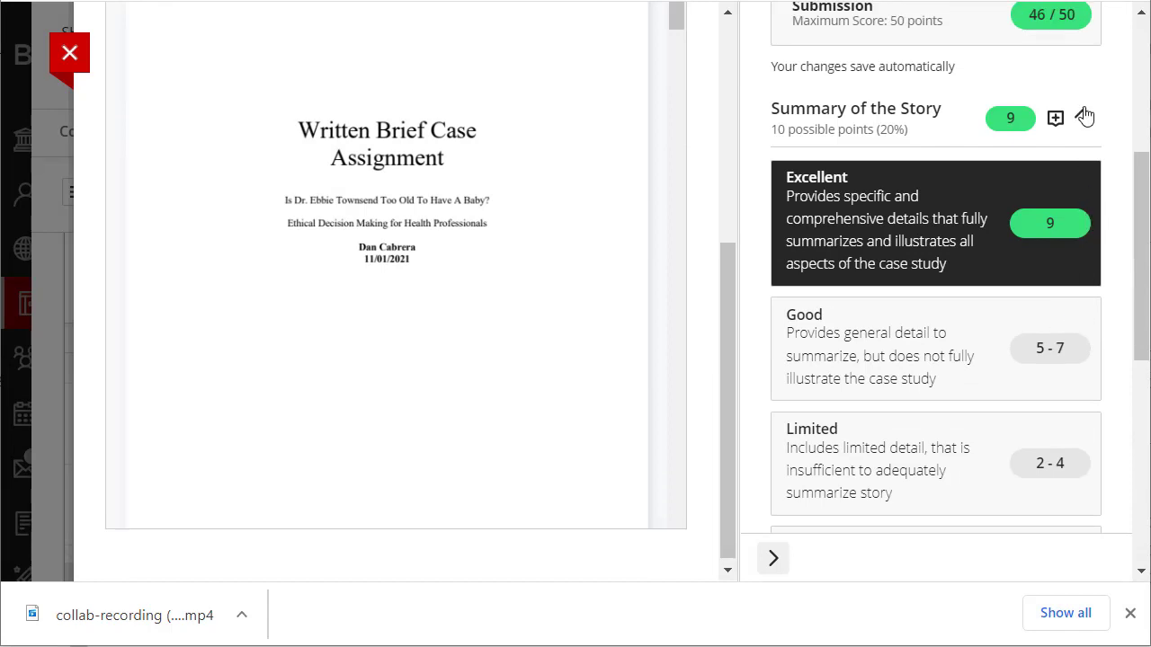
{"action": "left_click", "coordinate": [1085, 117]}
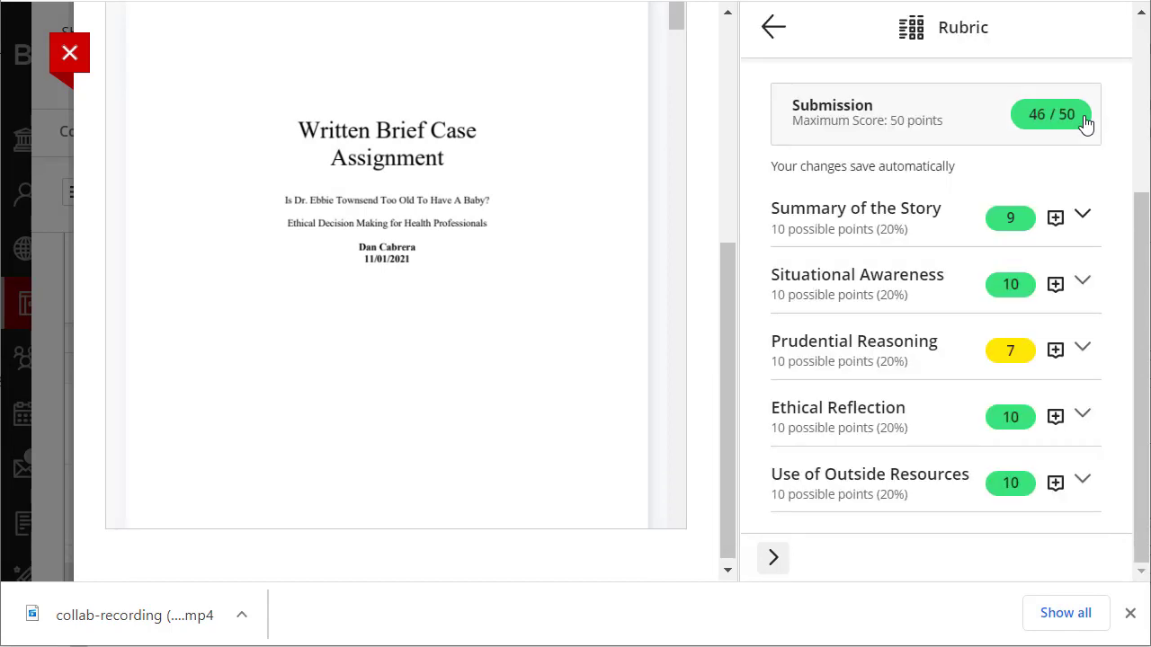
Leave the rubric, save the overall student feedback "You did a fine job. You could improve by.....", and close the submission.
{"action": "left_click", "coordinate": [773, 27]}
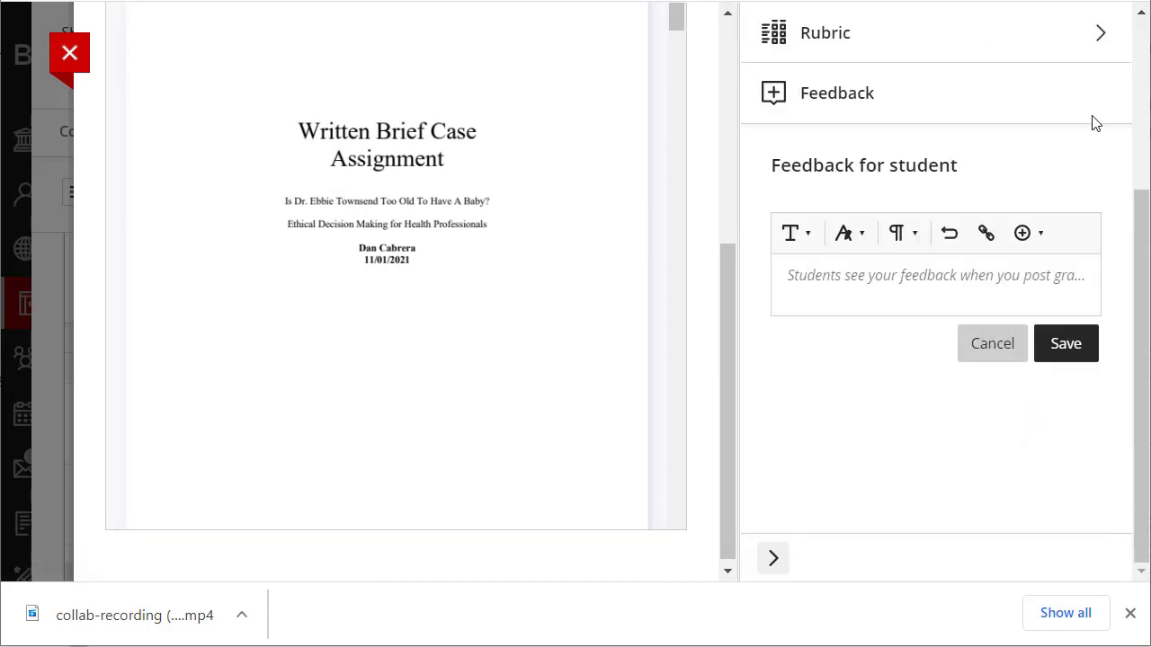
{"action": "scroll", "coordinate": [1094, 122], "scroll_direction": "up", "scroll_amount": 3}
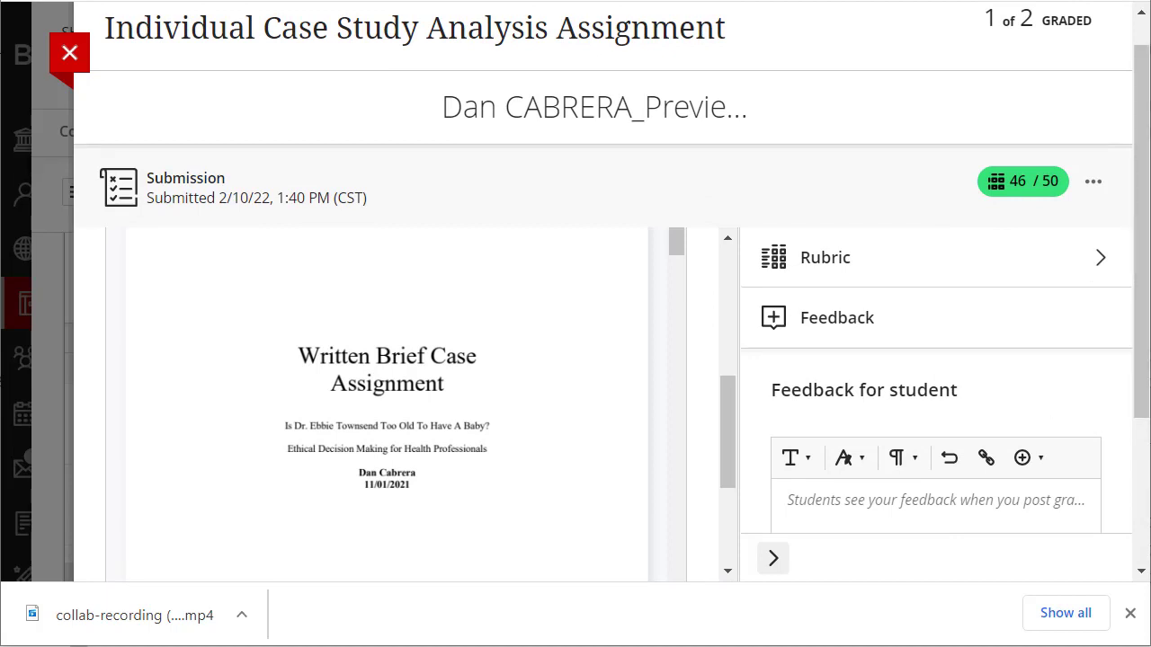
{"action": "left_click_drag", "start_coordinate": [1143, 303], "coordinate": [1131, 377]}
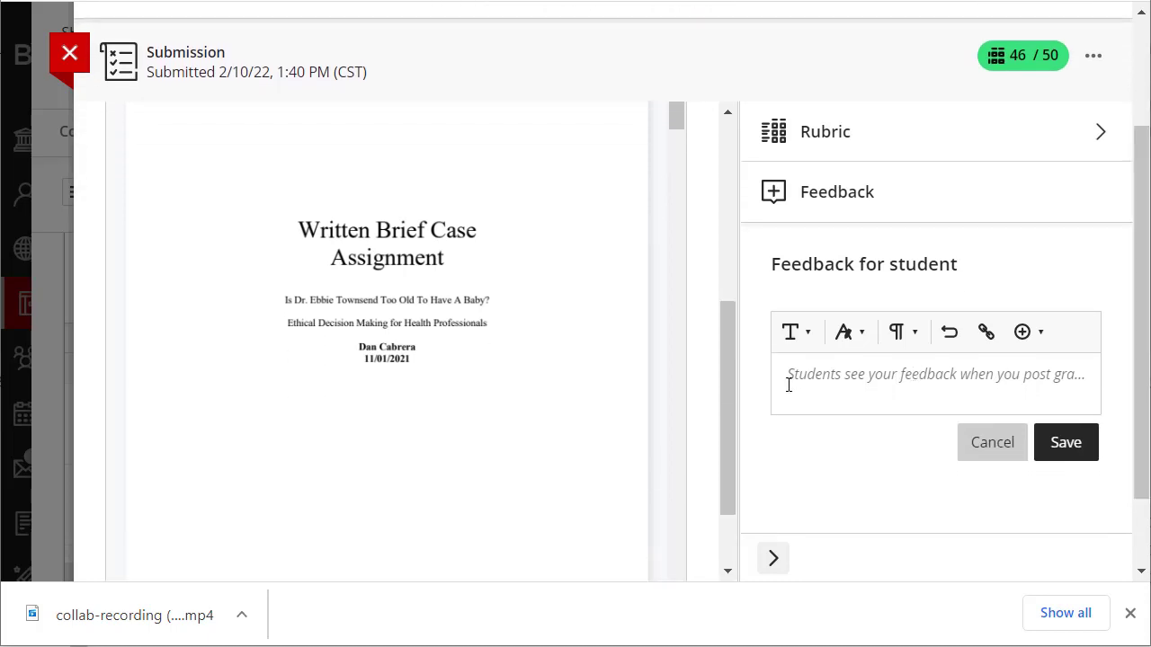
{"action": "left_click", "coordinate": [792, 380]}
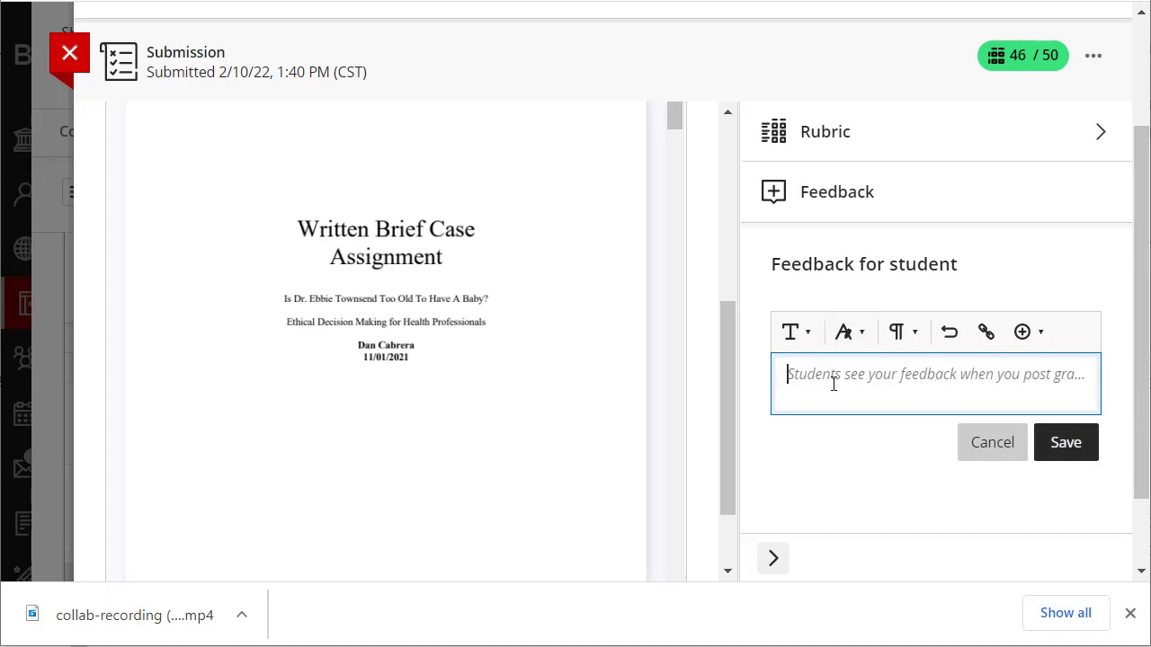
{"action": "type", "text": "You"}
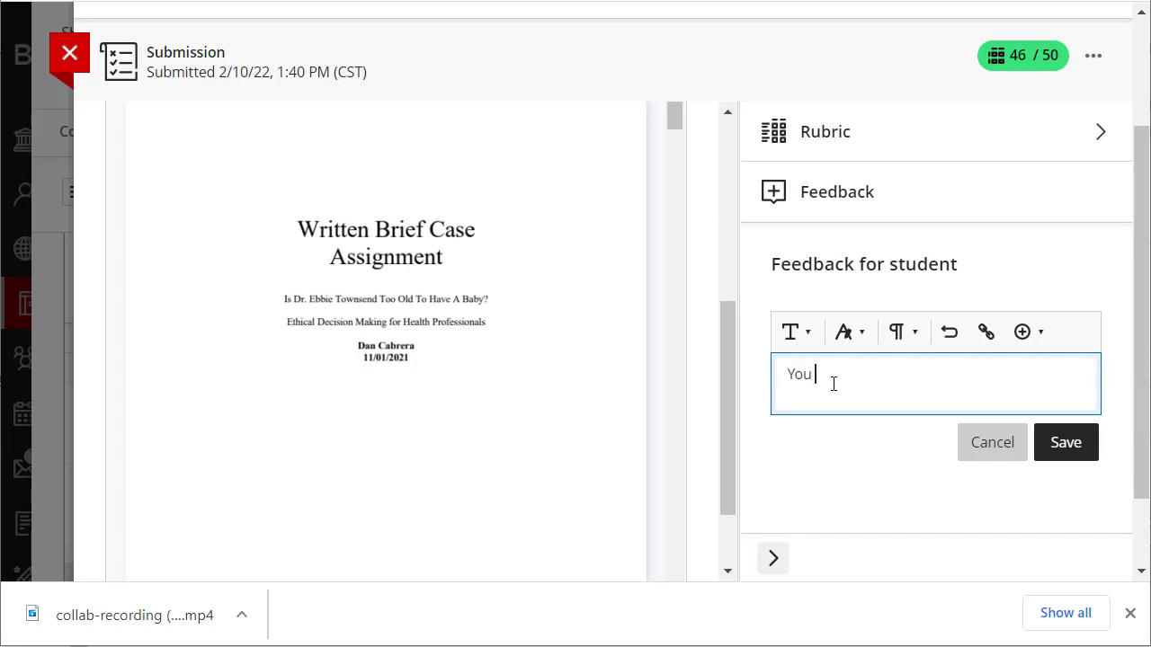
{"action": "type", "text": " did a fine job. You cou"}
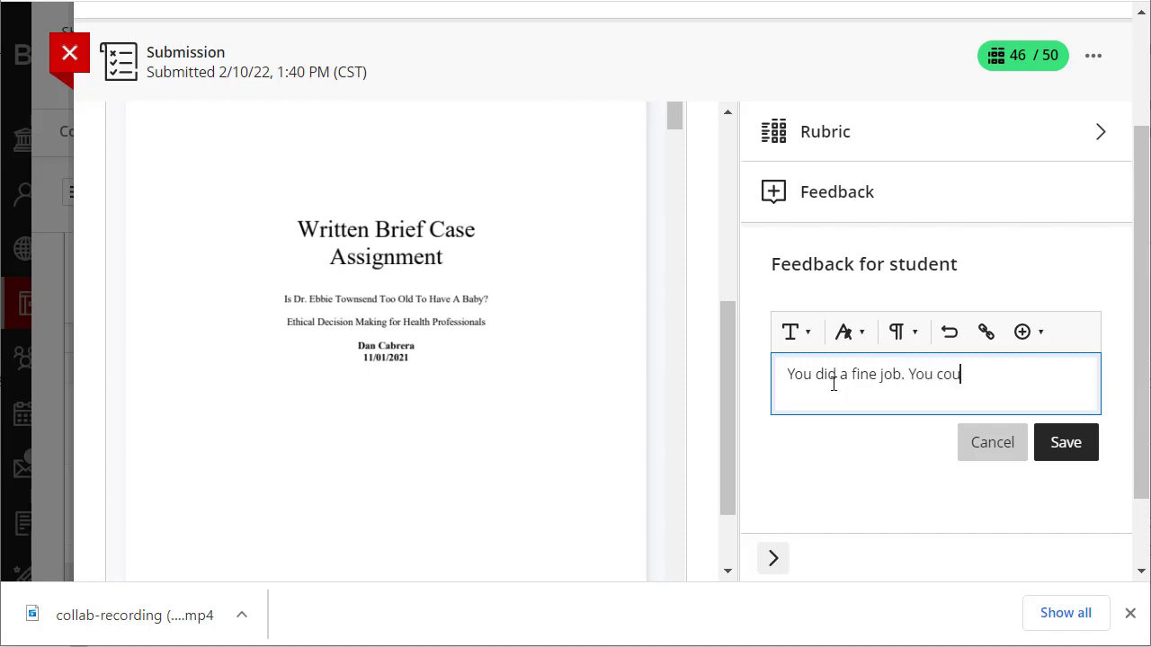
{"action": "type", "text": "ld "}
{"action": "type", "text": "impor"}
{"action": "type", "text": "rve "}
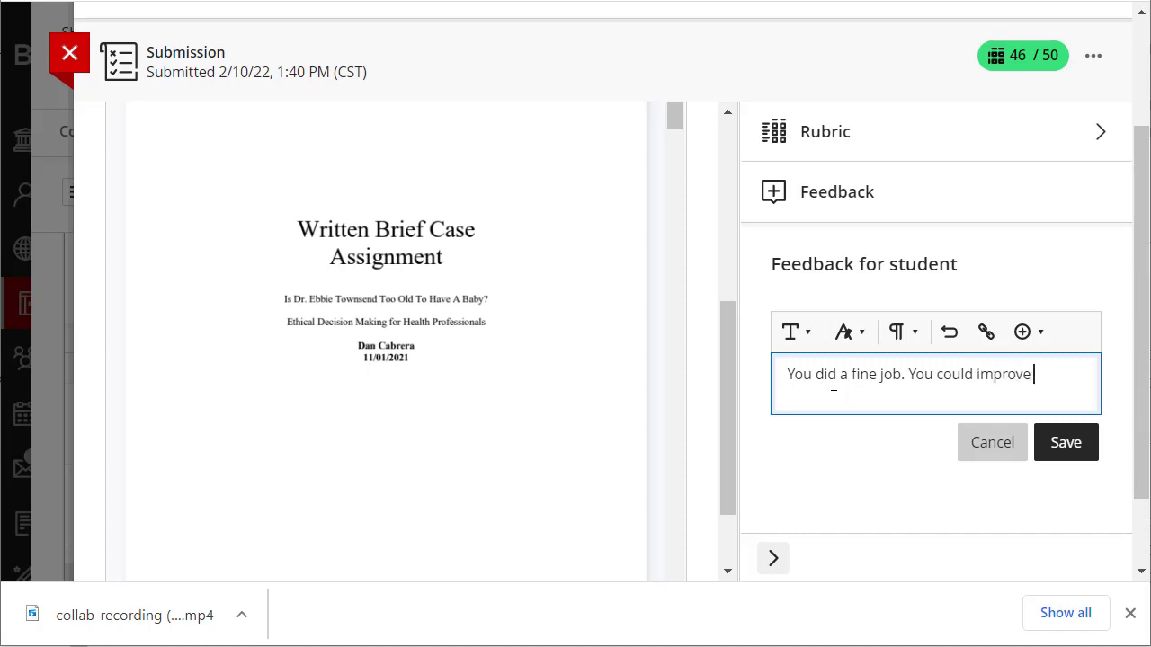
{"action": "type", "text": "bya"}
{"action": "left_click", "coordinate": [1082, 455]}
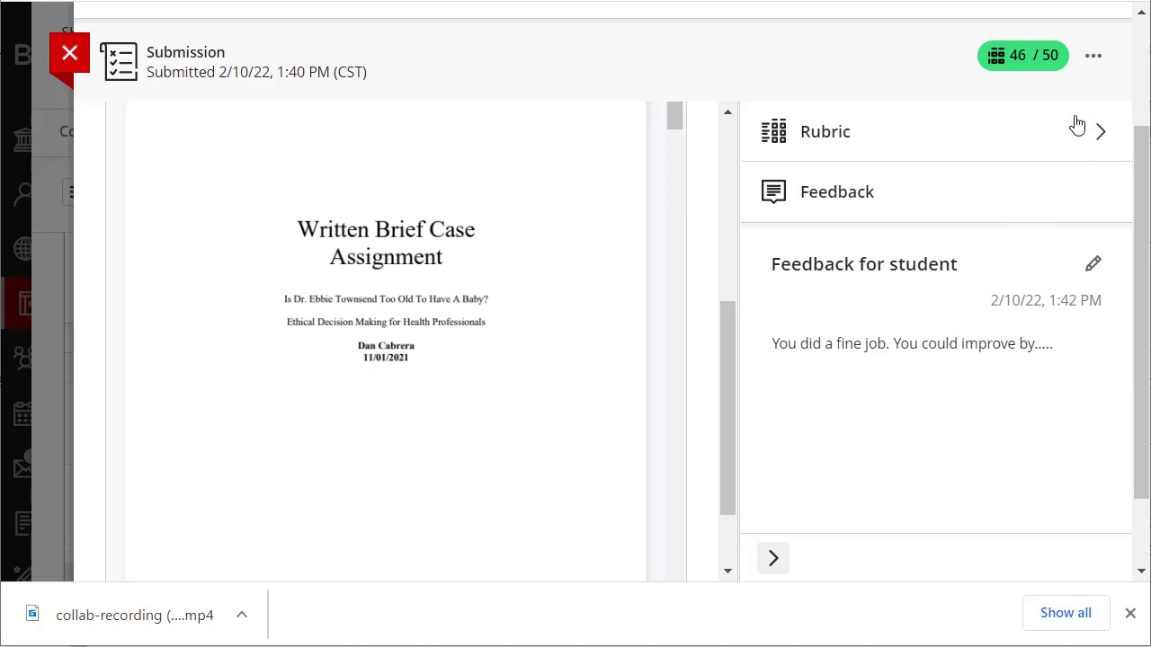
{"action": "scroll", "coordinate": [1070, 483], "scroll_direction": "down", "scroll_amount": 2}
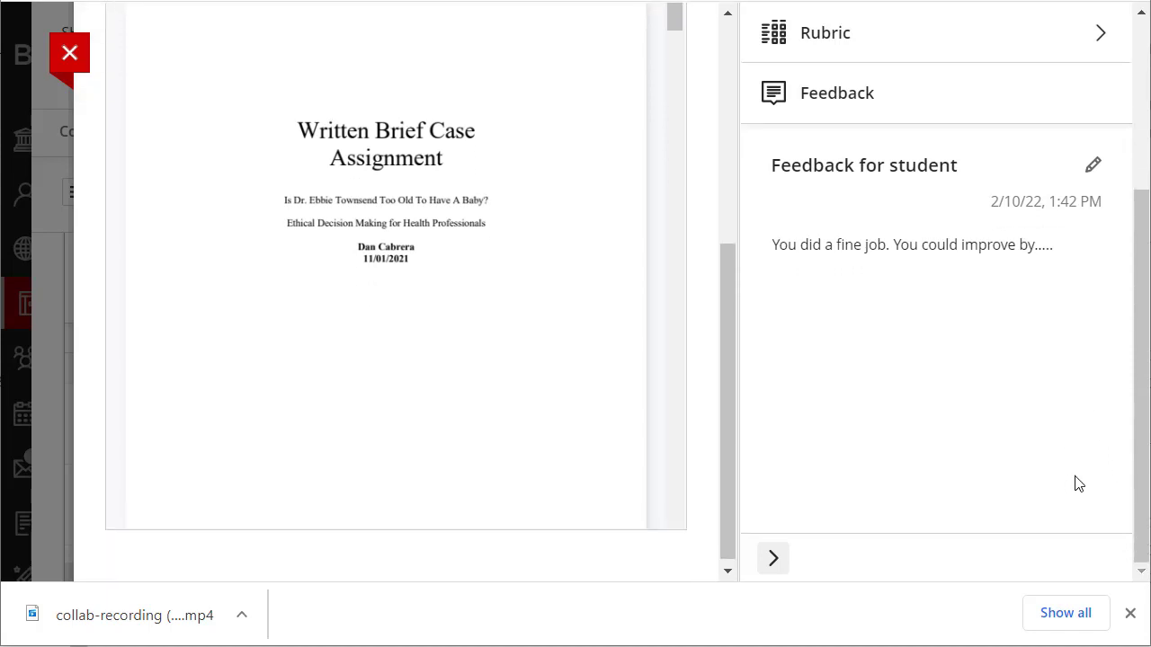
{"action": "left_click", "coordinate": [73, 55]}
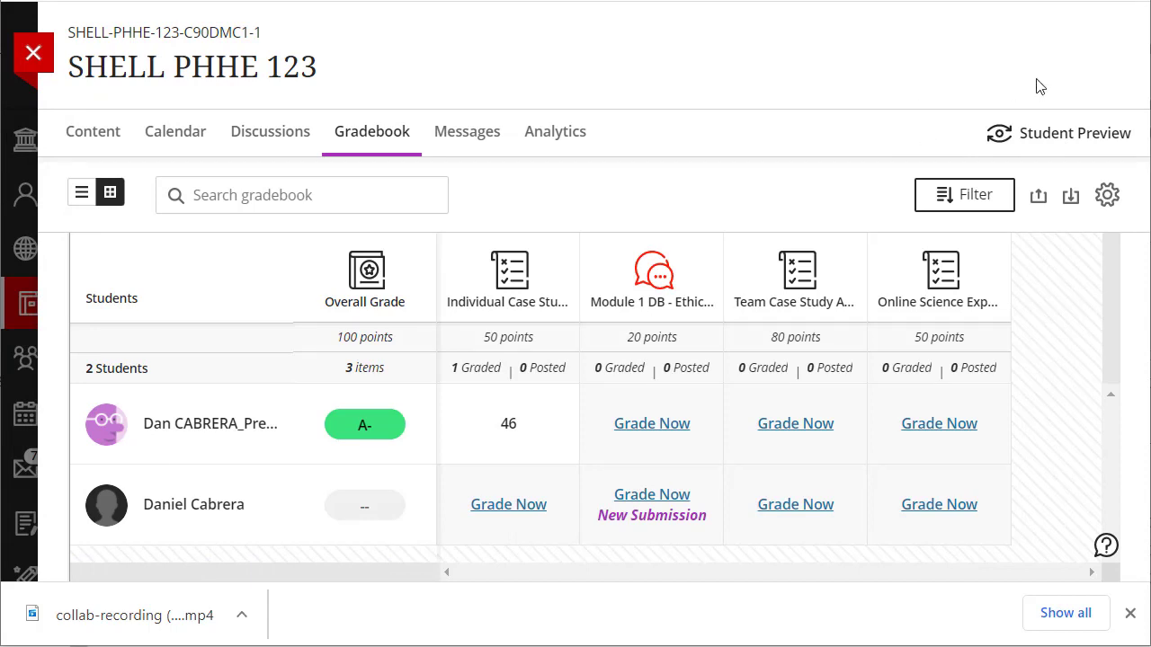
Start a student preview from the course content page and look over the course content as the student sees it.
{"action": "left_click", "coordinate": [83, 133]}
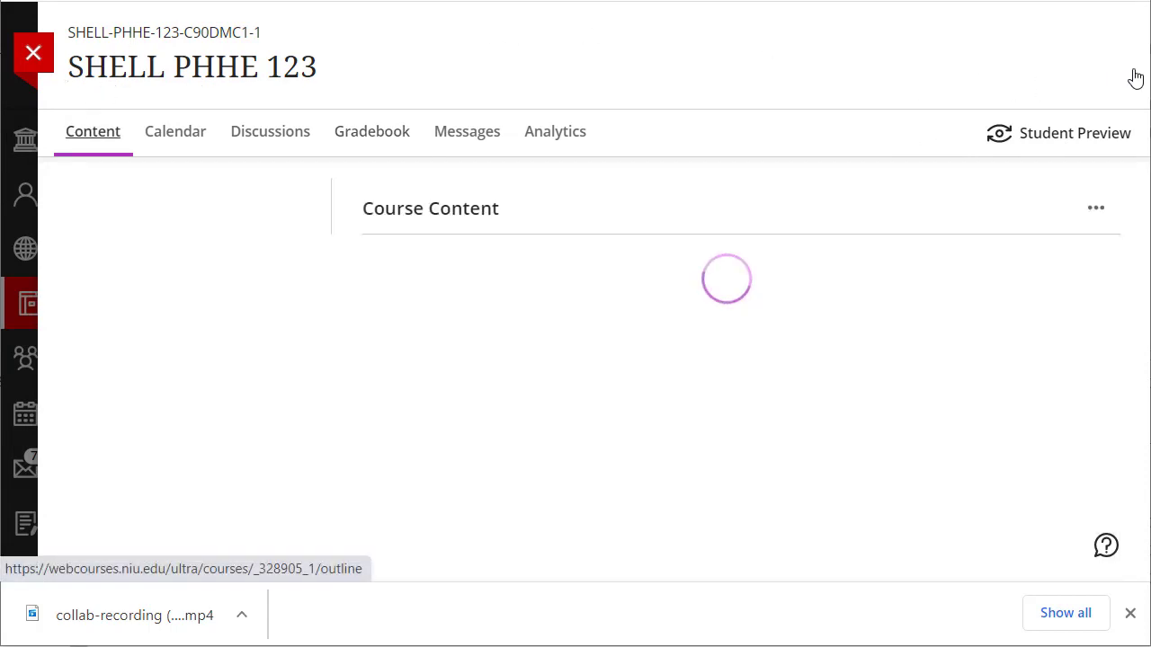
{"action": "left_click", "coordinate": [1069, 134]}
{"action": "left_click", "coordinate": [739, 352]}
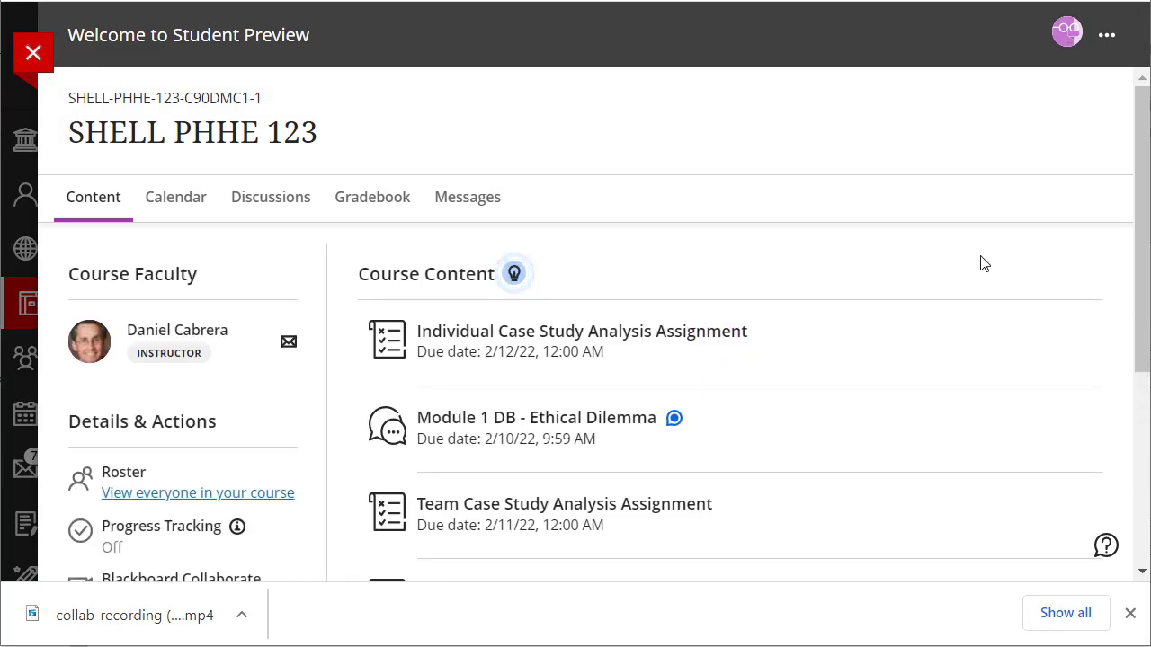
{"action": "scroll", "coordinate": [976, 270], "scroll_direction": "down", "scroll_amount": 1}
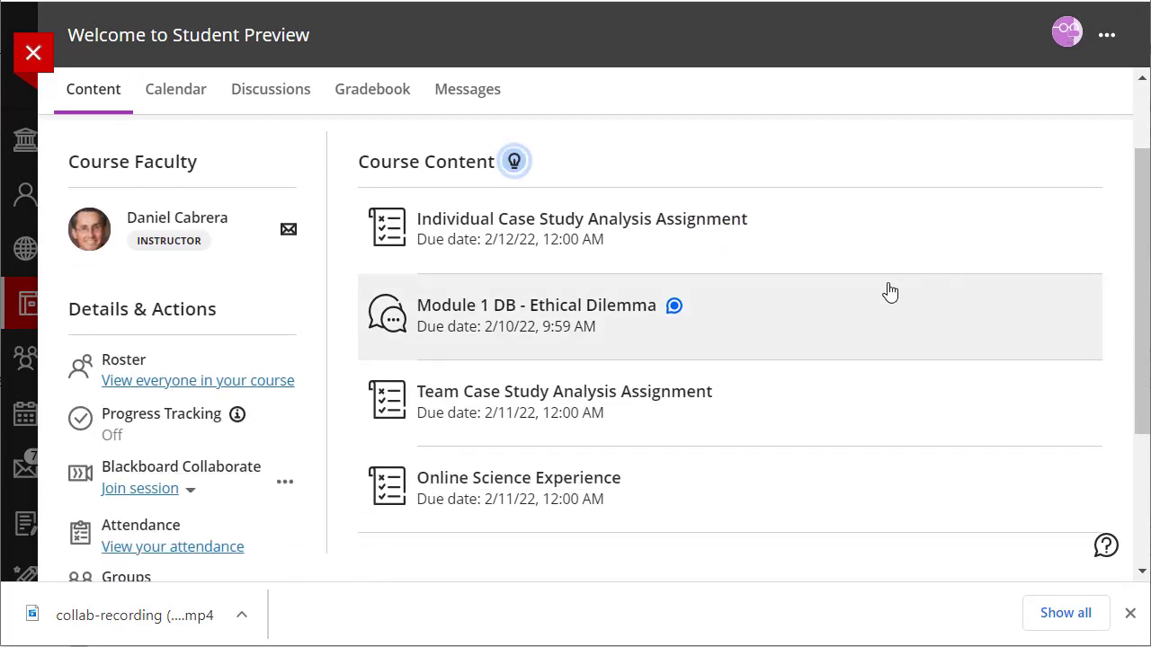
{"action": "scroll", "coordinate": [889, 291], "scroll_direction": "up", "scroll_amount": 1}
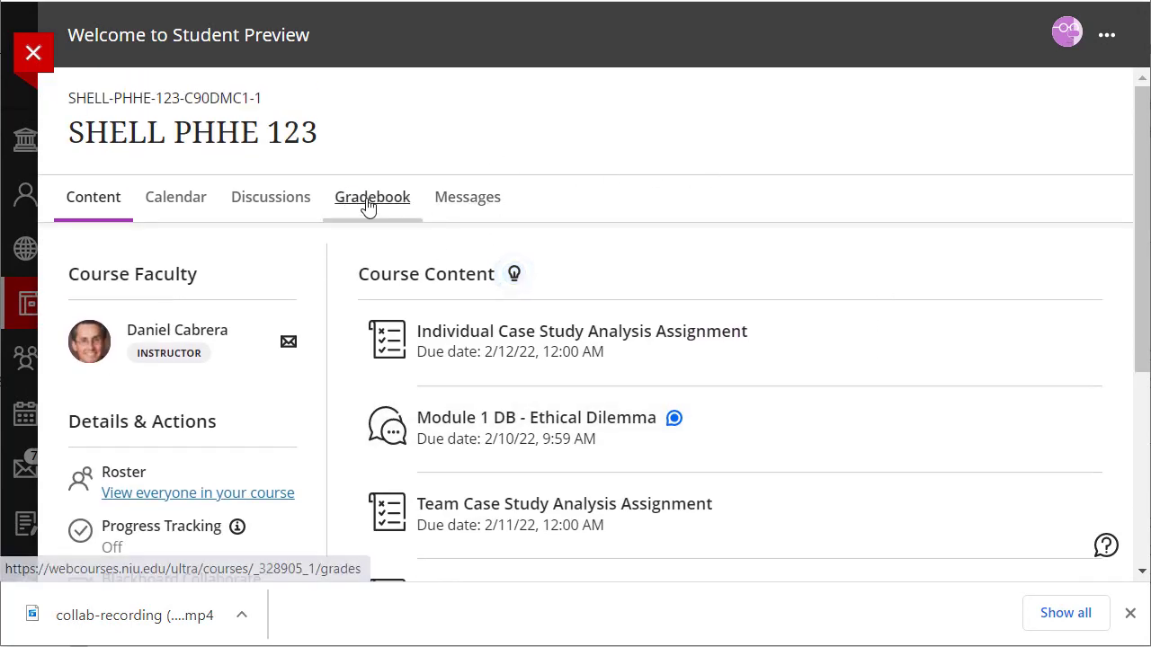
Check the Individual Case Study Analysis Assignment's status and grade in the student's gradebook, and end the preview.
{"action": "left_click", "coordinate": [372, 205]}
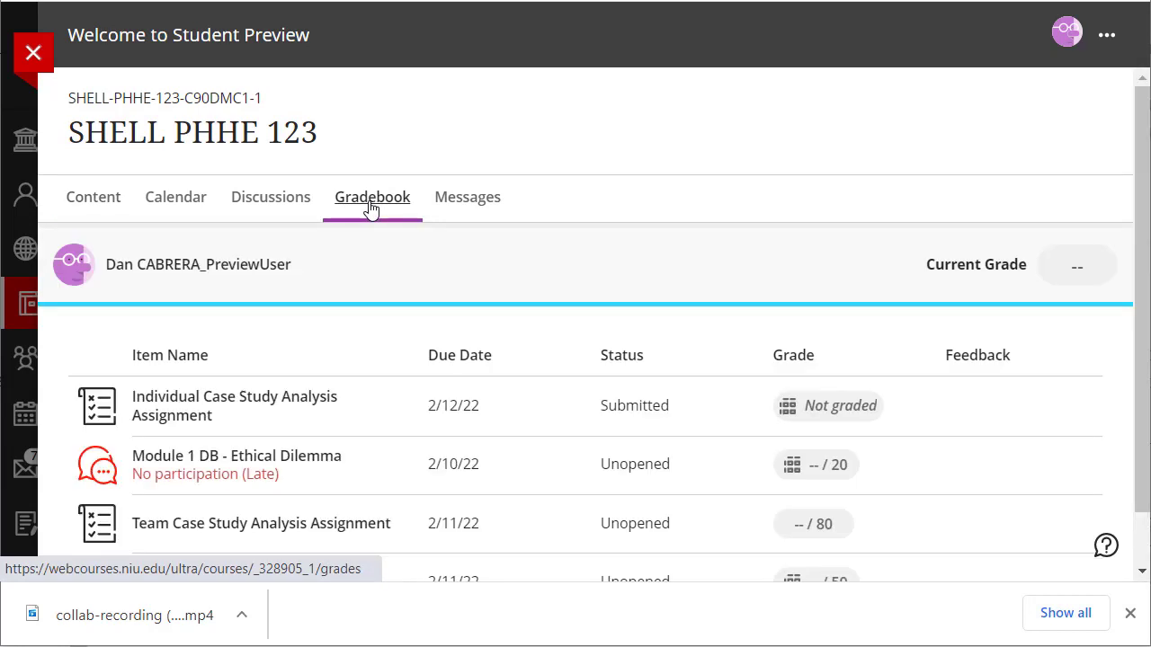
{"action": "scroll", "coordinate": [1073, 378], "scroll_direction": "down", "scroll_amount": 1}
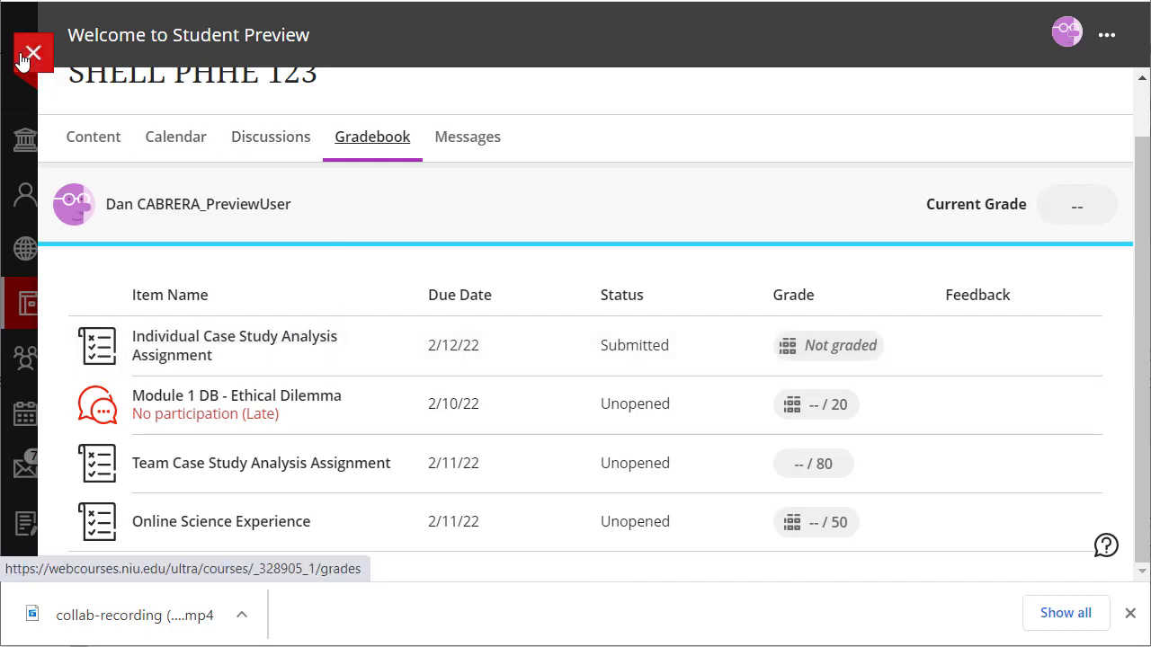
{"action": "left_click", "coordinate": [1109, 38]}
{"action": "left_click", "coordinate": [971, 166]}
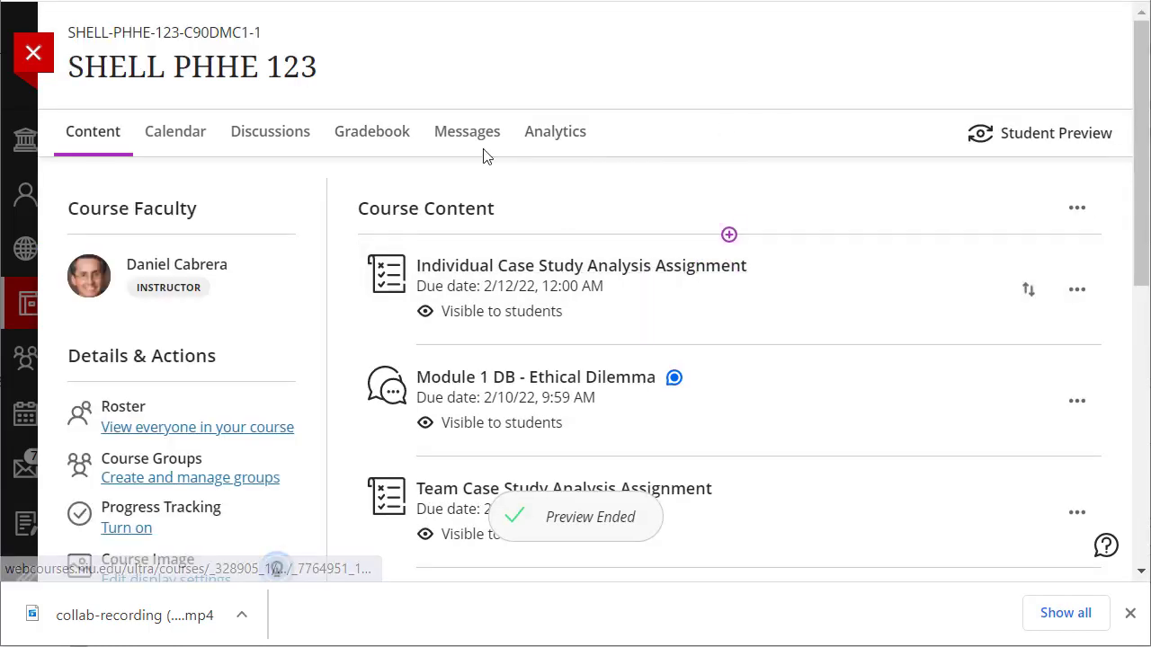
Post the preview student's Individual Case Study Analysis Assignment grade from the instructor gradebook's grid view.
{"action": "left_click", "coordinate": [387, 135]}
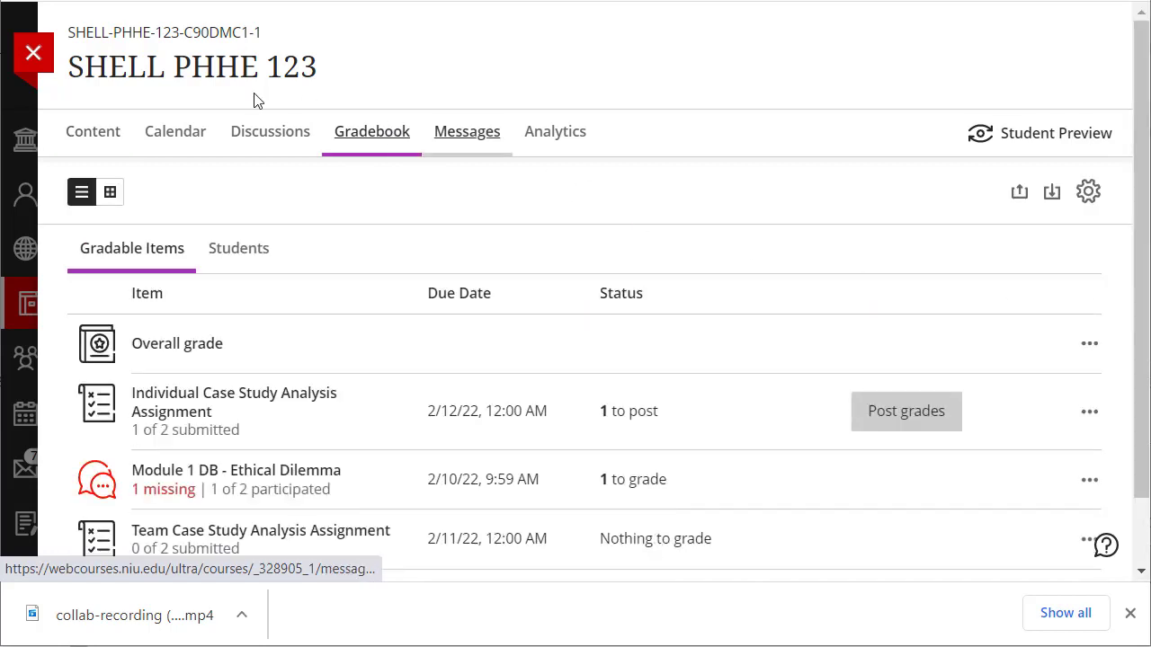
{"action": "left_click", "coordinate": [110, 192]}
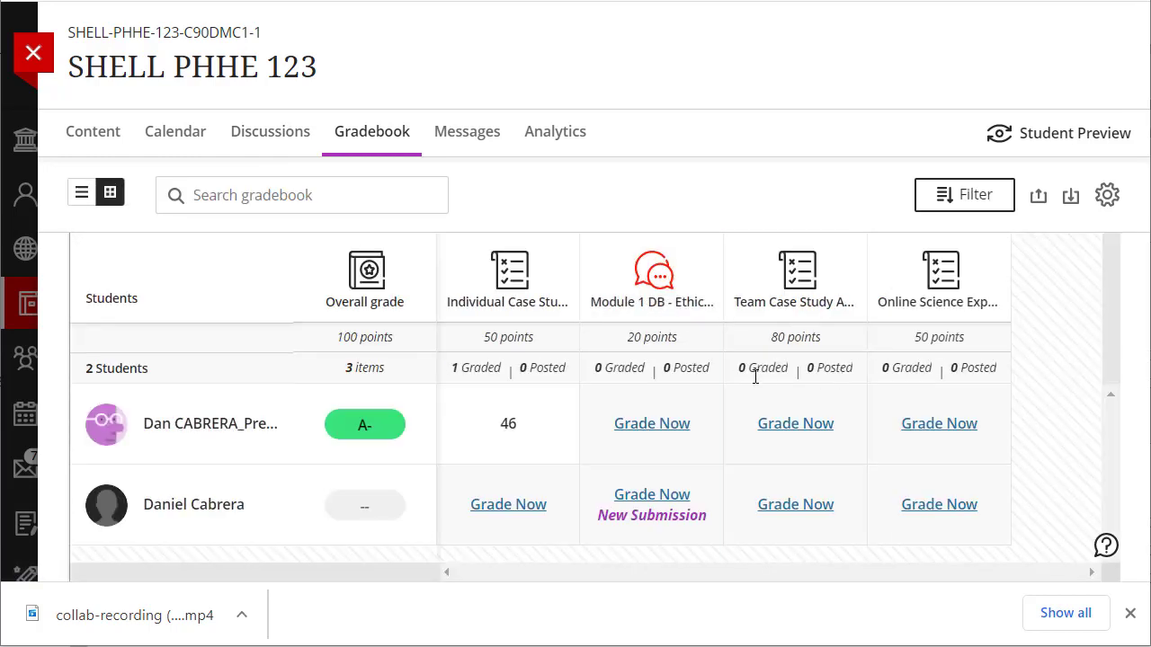
{"action": "left_click", "coordinate": [516, 429]}
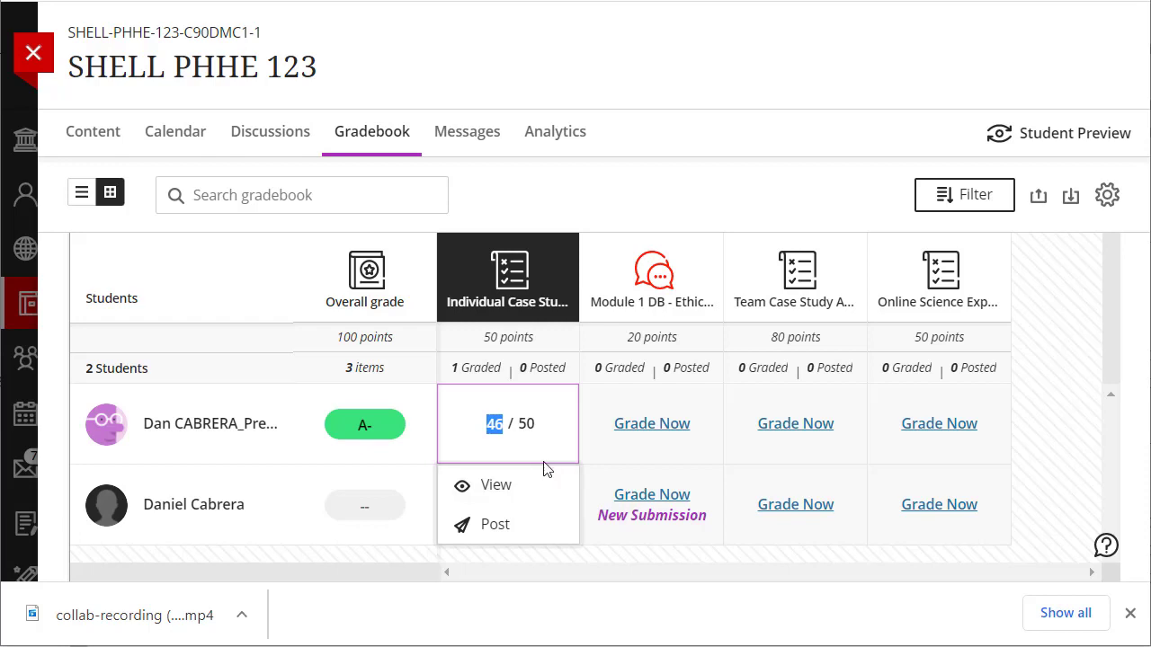
{"action": "left_click", "coordinate": [493, 528]}
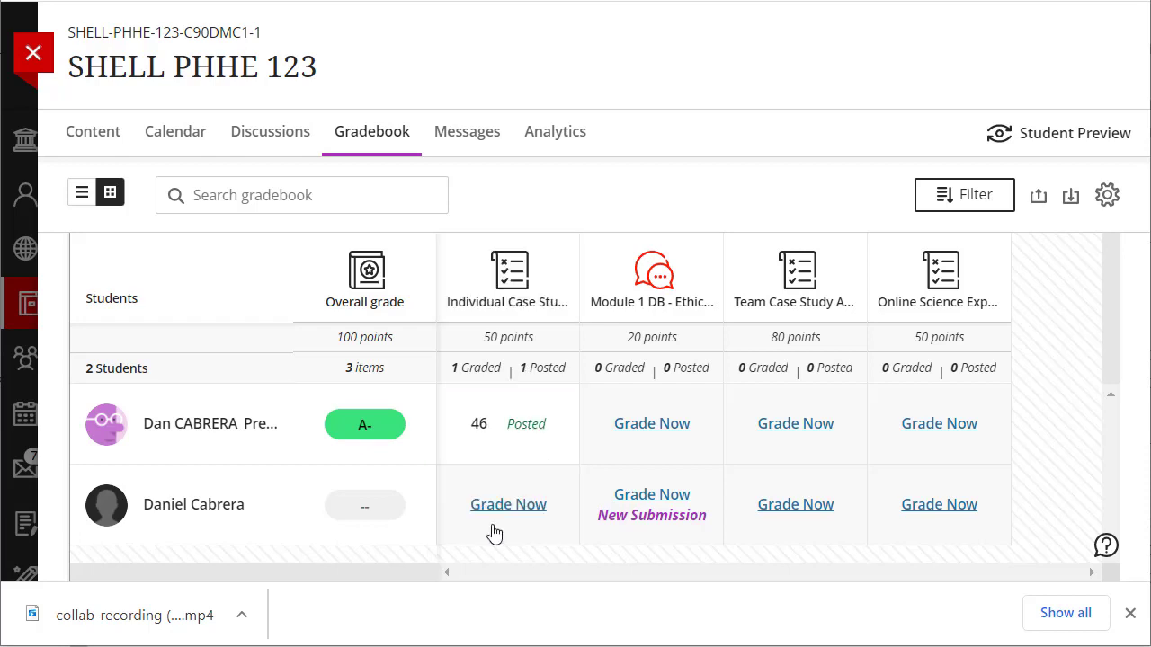
Start the student preview again and check the posted assignment grade in the student's gradebook.
{"action": "left_click", "coordinate": [98, 140]}
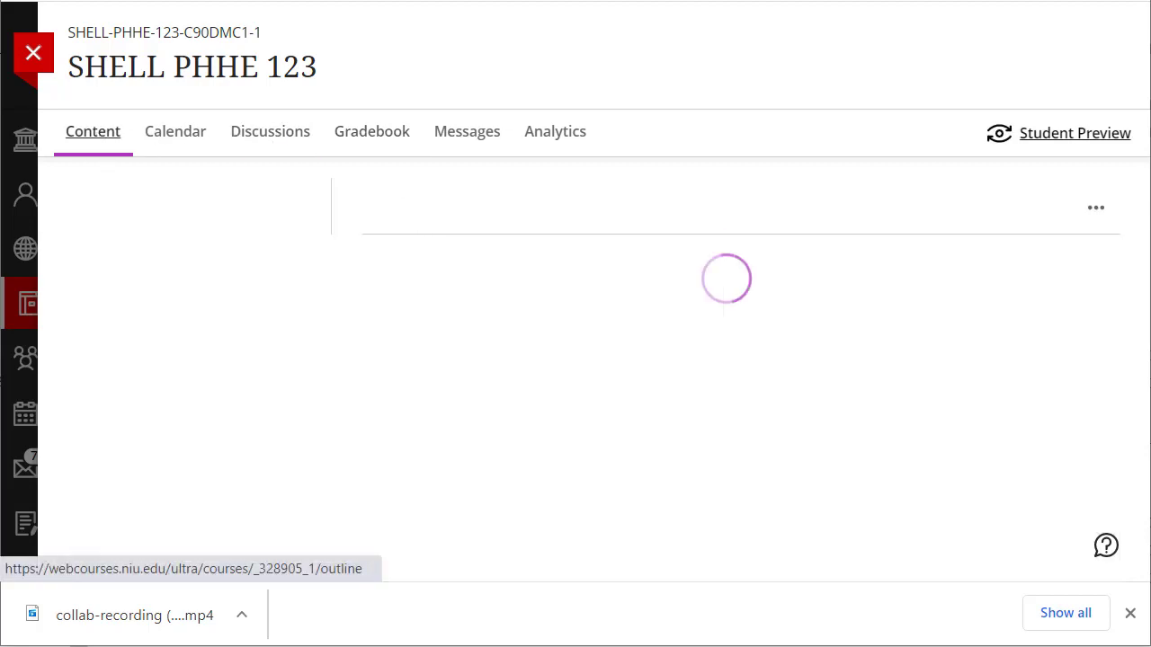
{"action": "left_click", "coordinate": [1062, 146]}
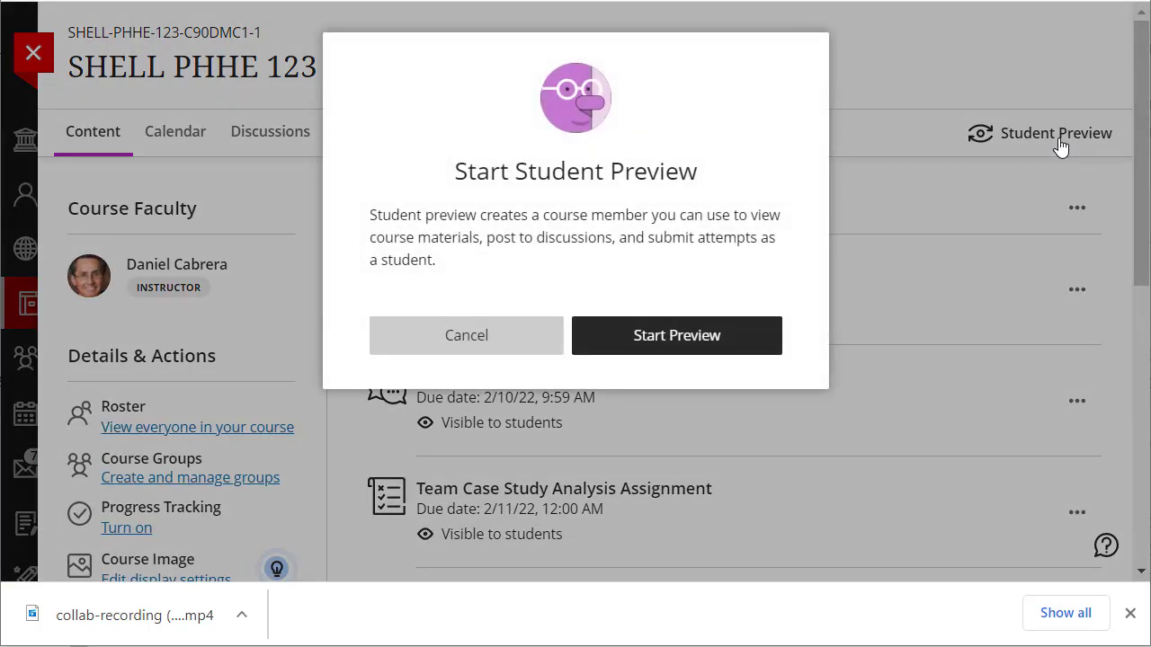
{"action": "left_click", "coordinate": [694, 331]}
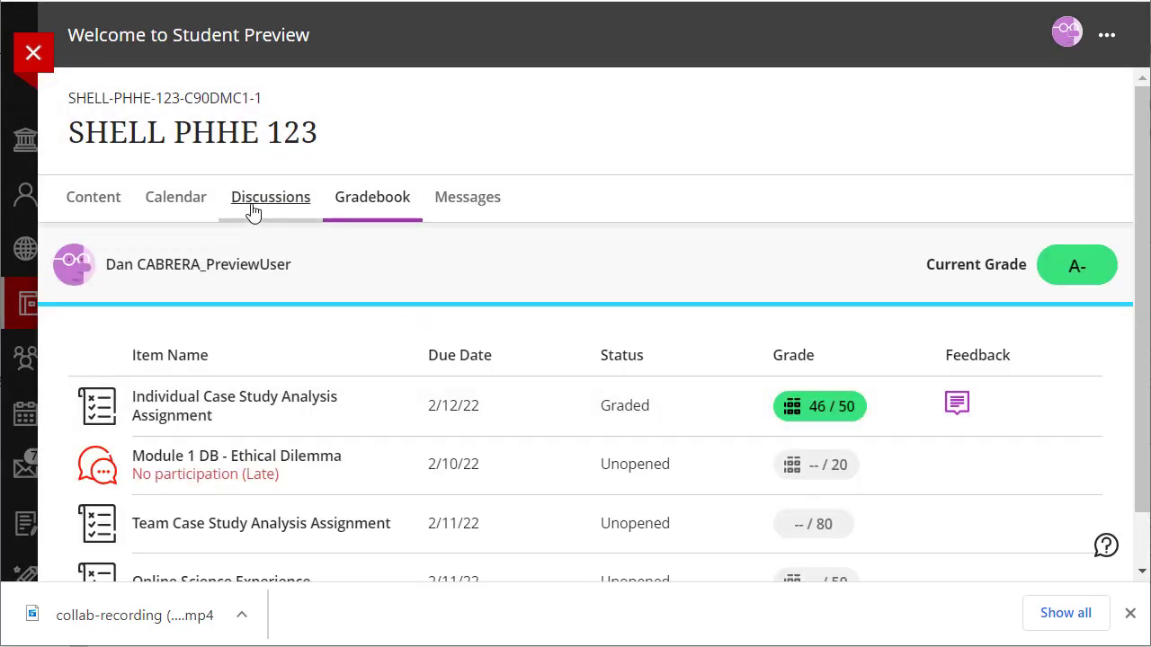
{"action": "left_click", "coordinate": [107, 198]}
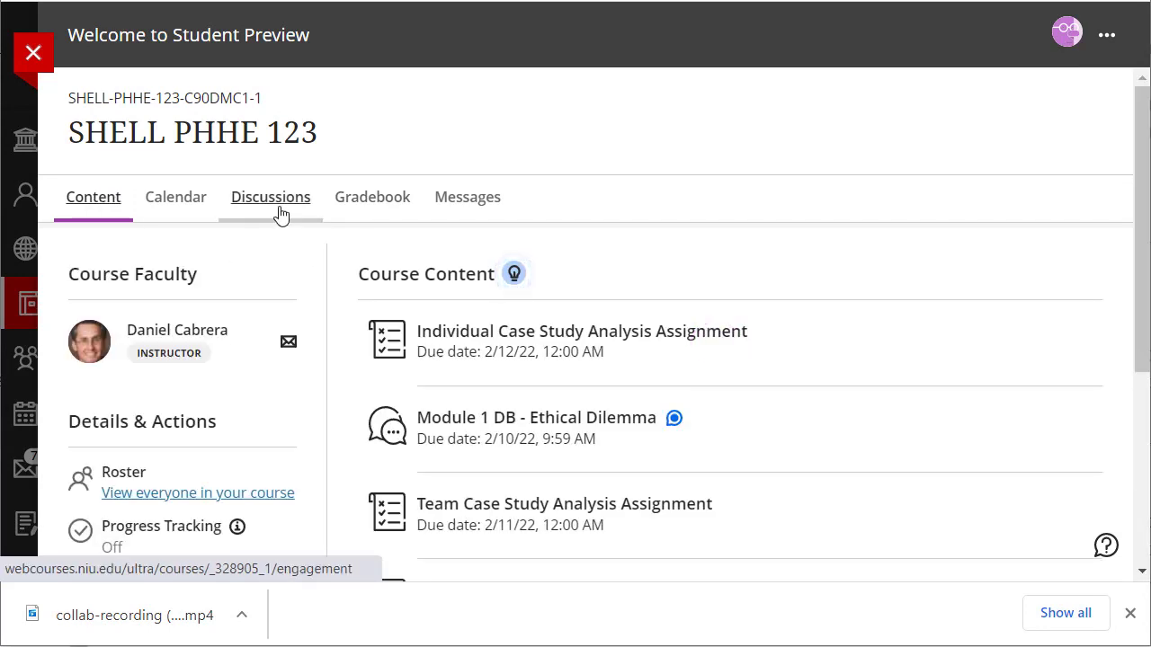
{"action": "left_click", "coordinate": [383, 205]}
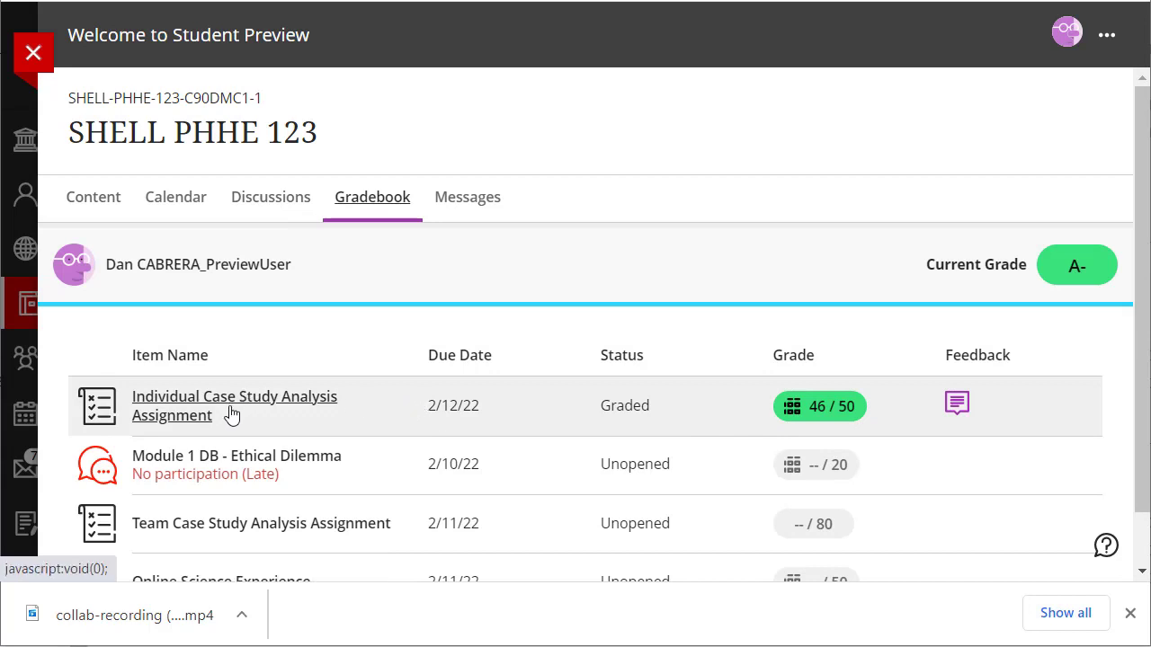
Open the graded Individual Case Study Analysis submission as the student and review the rubric scores for all criteria.
{"action": "left_click", "coordinate": [796, 409]}
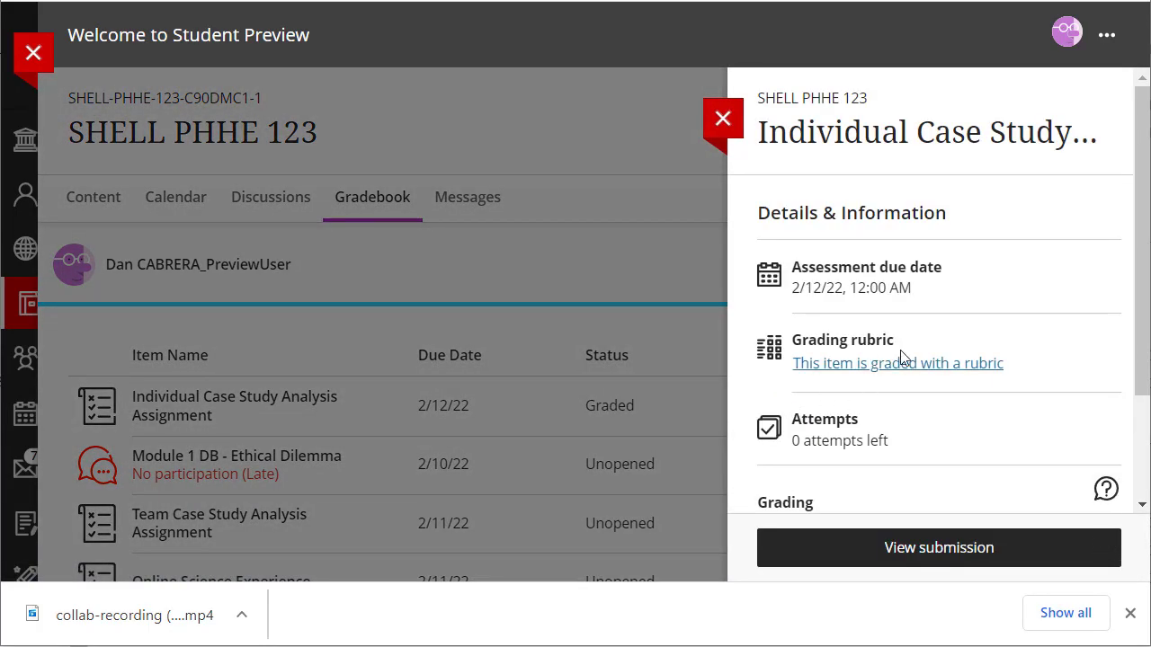
{"action": "scroll", "coordinate": [987, 377], "scroll_direction": "down", "scroll_amount": 2}
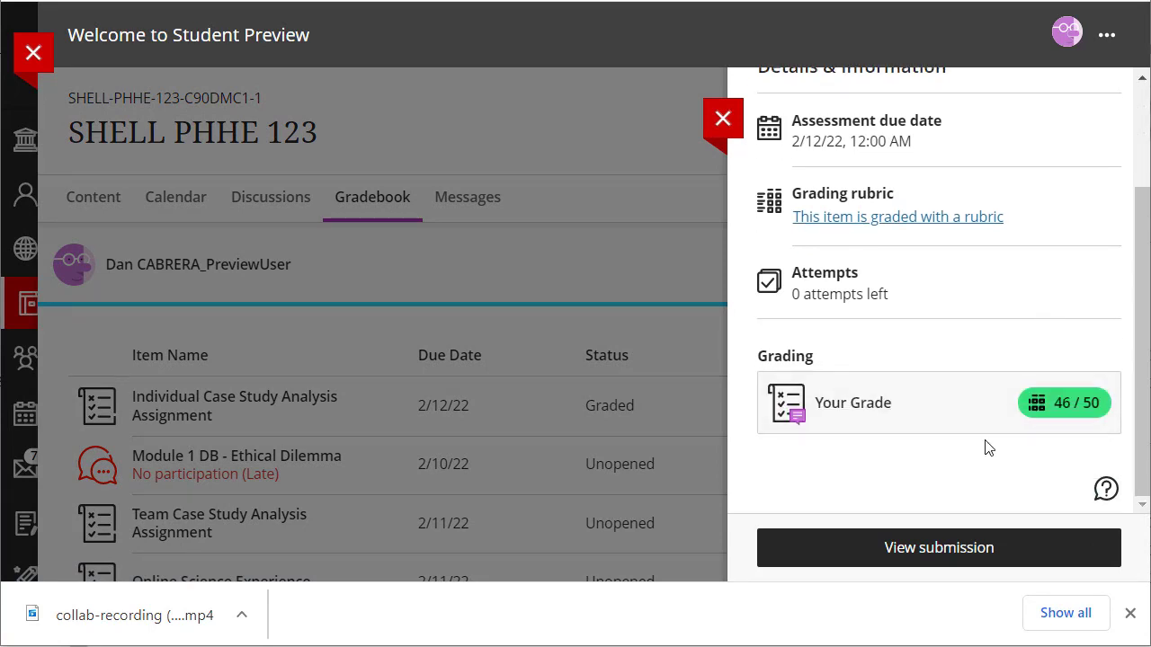
{"action": "left_click", "coordinate": [910, 549]}
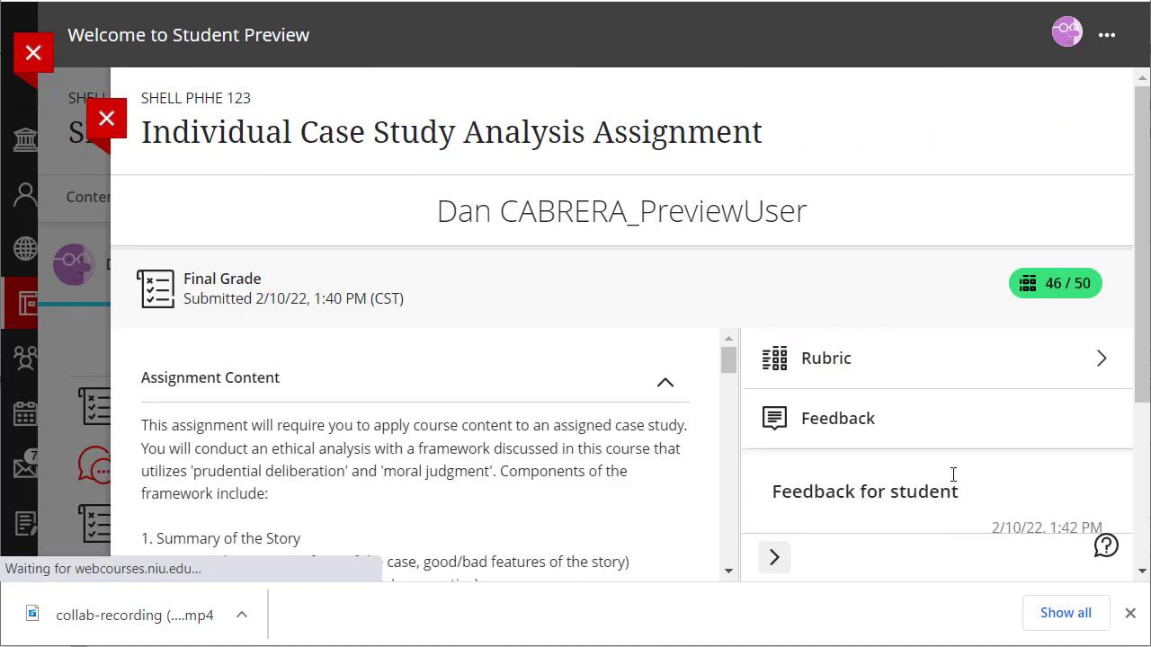
{"action": "left_click", "coordinate": [773, 358]}
{"action": "scroll", "coordinate": [1095, 351], "scroll_direction": "down", "scroll_amount": 3}
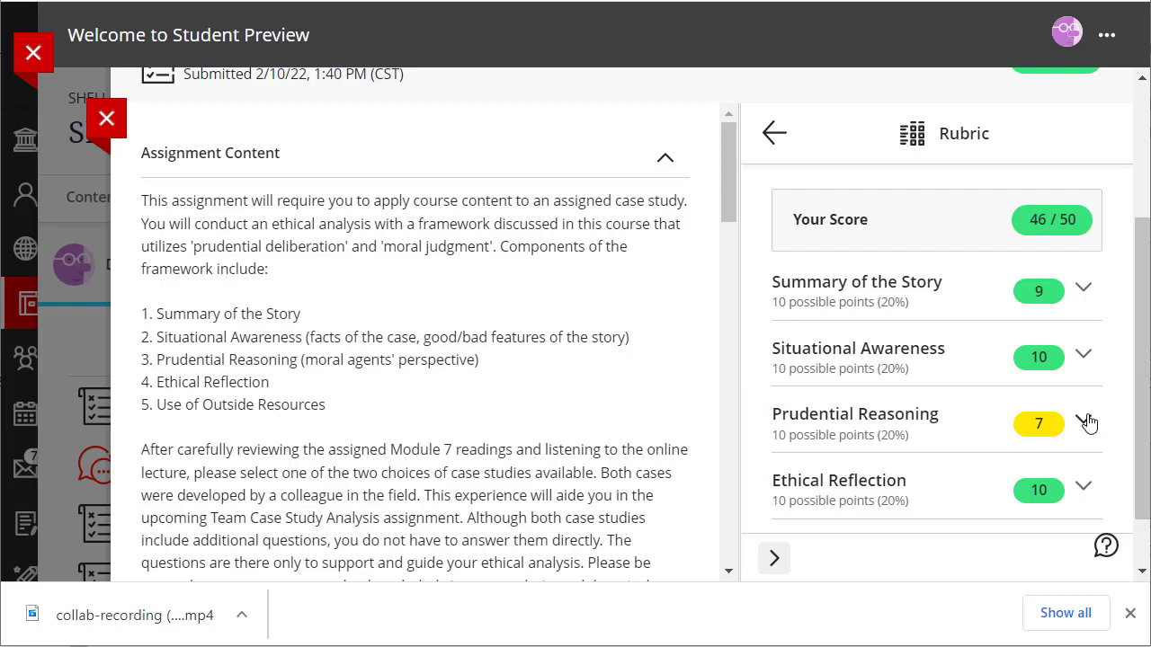
{"action": "scroll", "coordinate": [1088, 422], "scroll_direction": "down", "scroll_amount": 1}
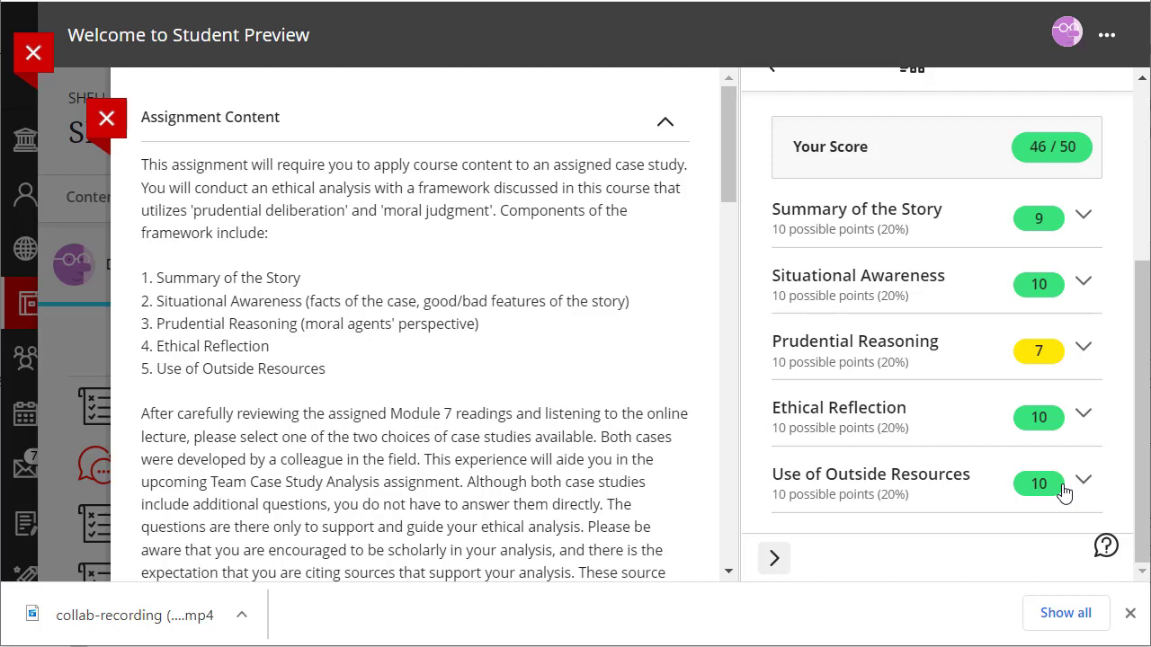
Expand the Prudential Reasoning criterion and examine its achievement levels and the level awarded.
{"action": "left_click", "coordinate": [1084, 350]}
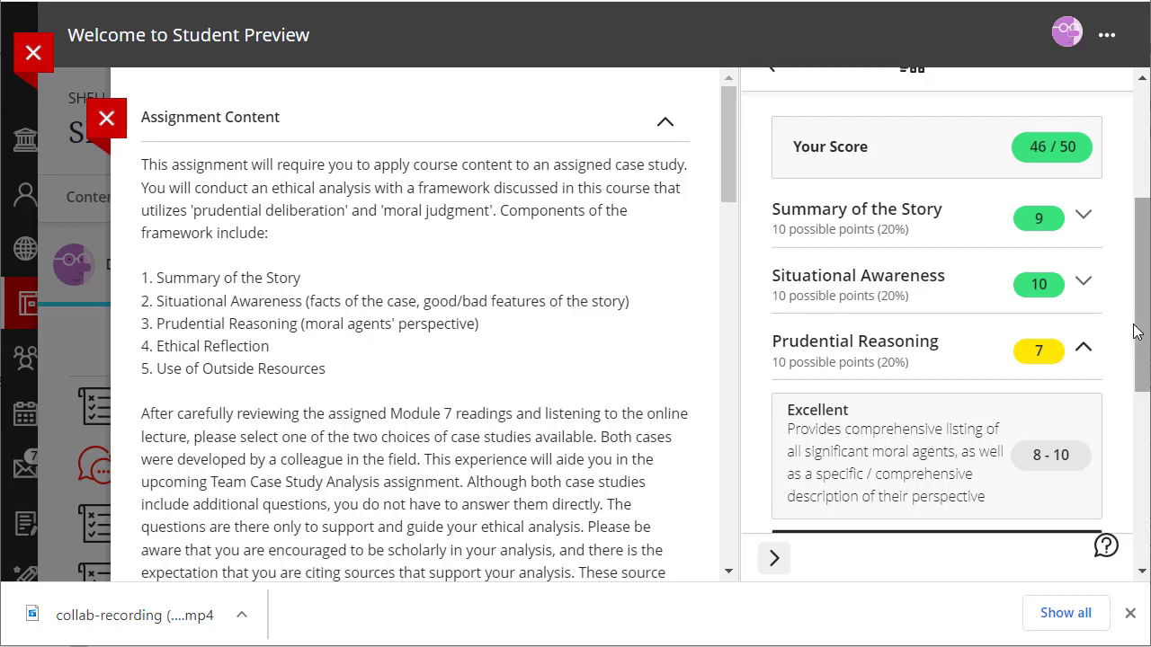
{"action": "left_click_drag", "start_coordinate": [1135, 332], "coordinate": [1124, 426]}
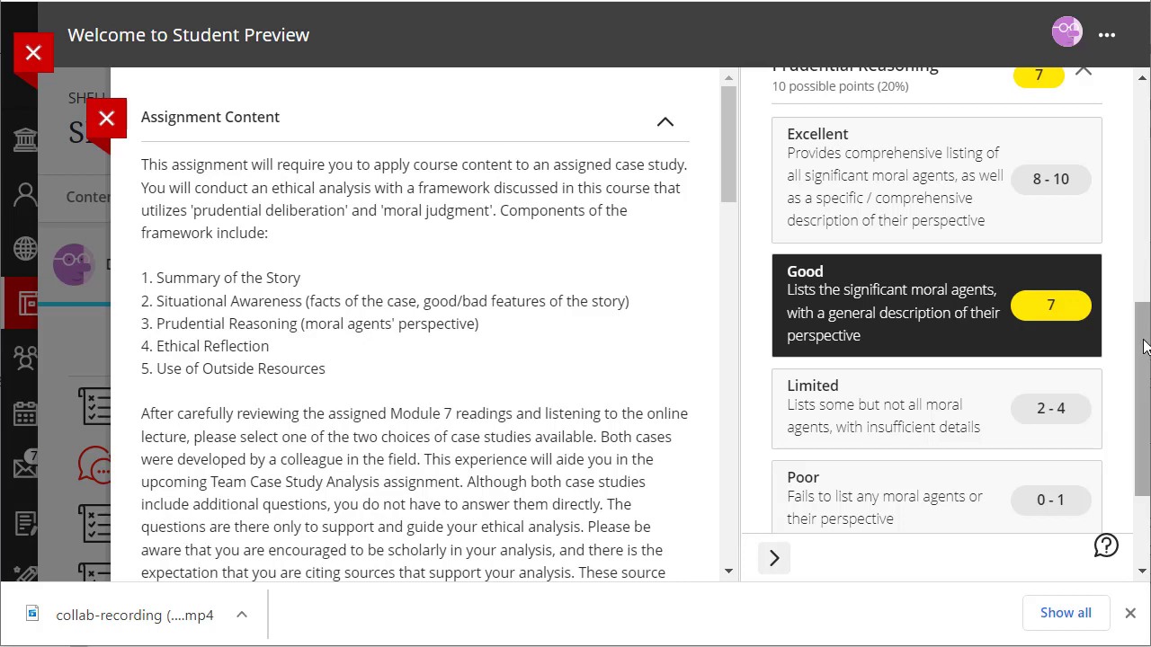
{"action": "mouse_move", "coordinate": [1144, 343]}
{"action": "left_mouse_down"}
{"action": "mouse_move", "coordinate": [1148, 286]}
{"action": "mouse_move", "coordinate": [1145, 345]}
{"action": "left_mouse_up"}
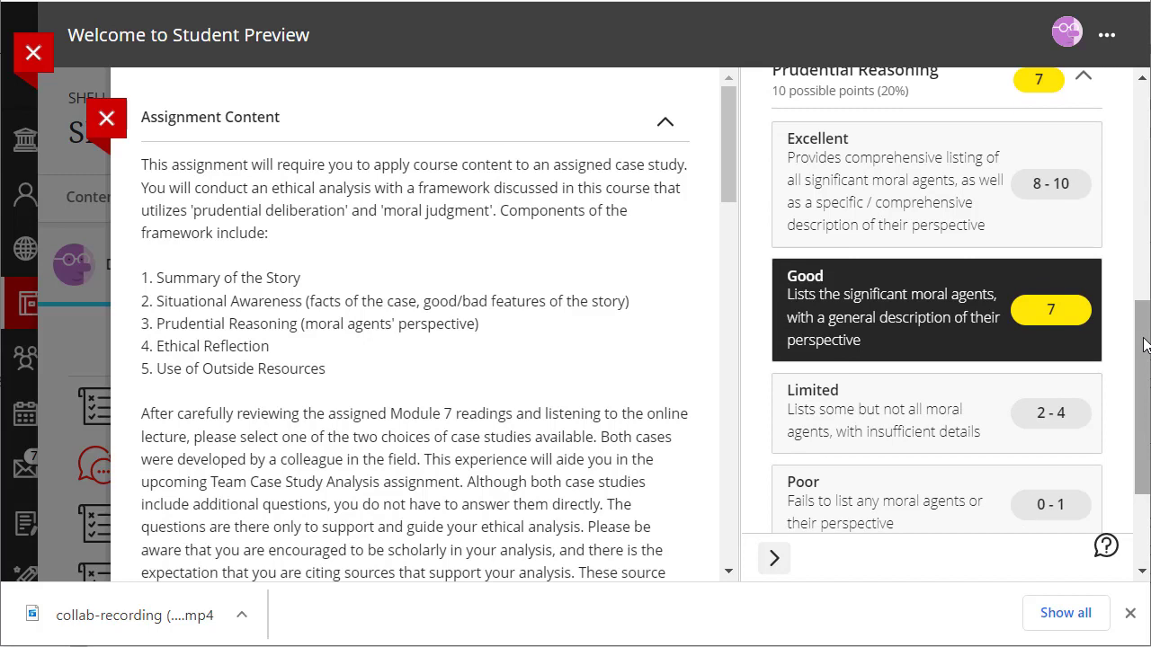
{"action": "left_click_drag", "start_coordinate": [1148, 317], "coordinate": [1148, 257]}
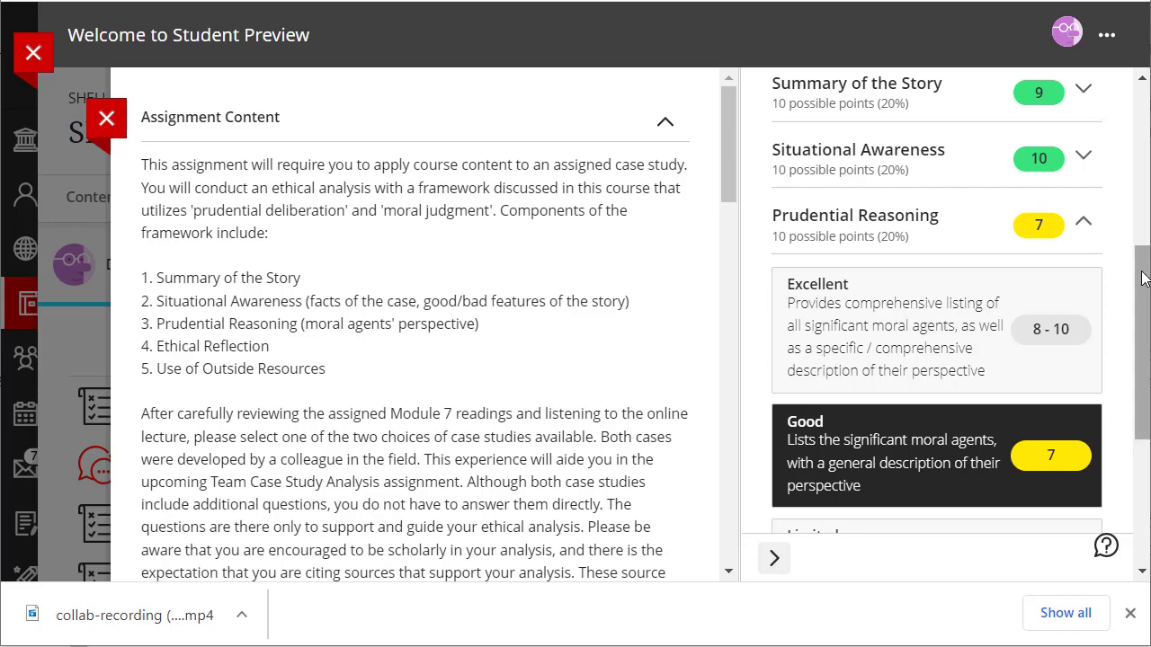
{"action": "left_click_drag", "start_coordinate": [1148, 282], "coordinate": [1148, 112]}
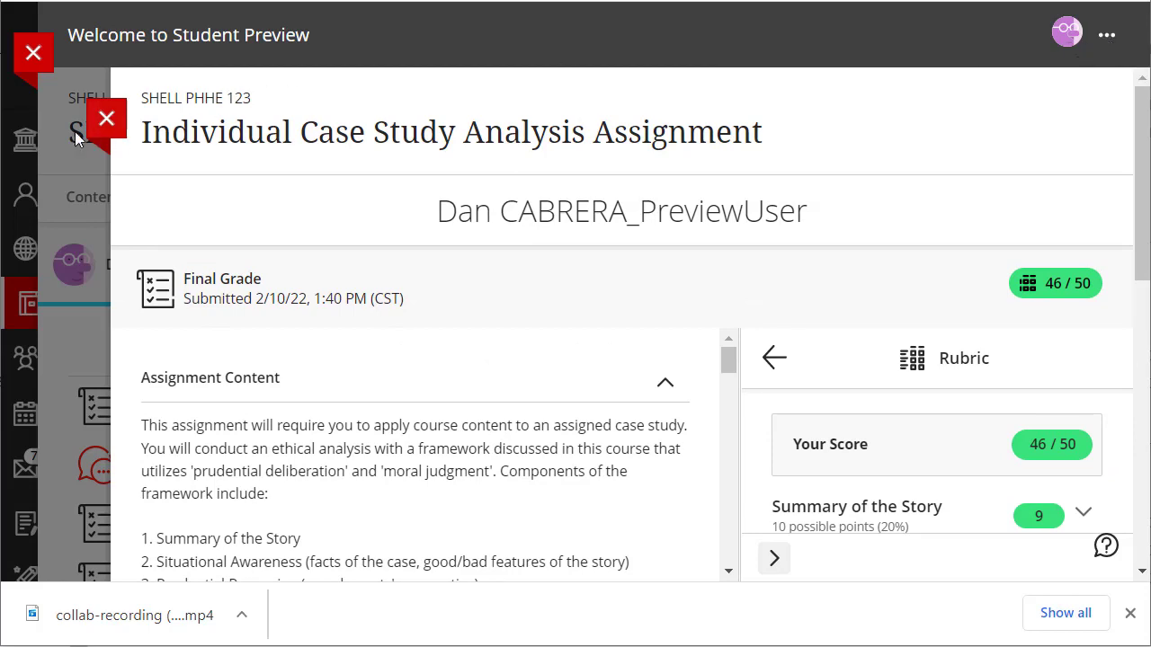
Close the graded submission and end the student preview.
{"action": "left_click", "coordinate": [105, 118]}
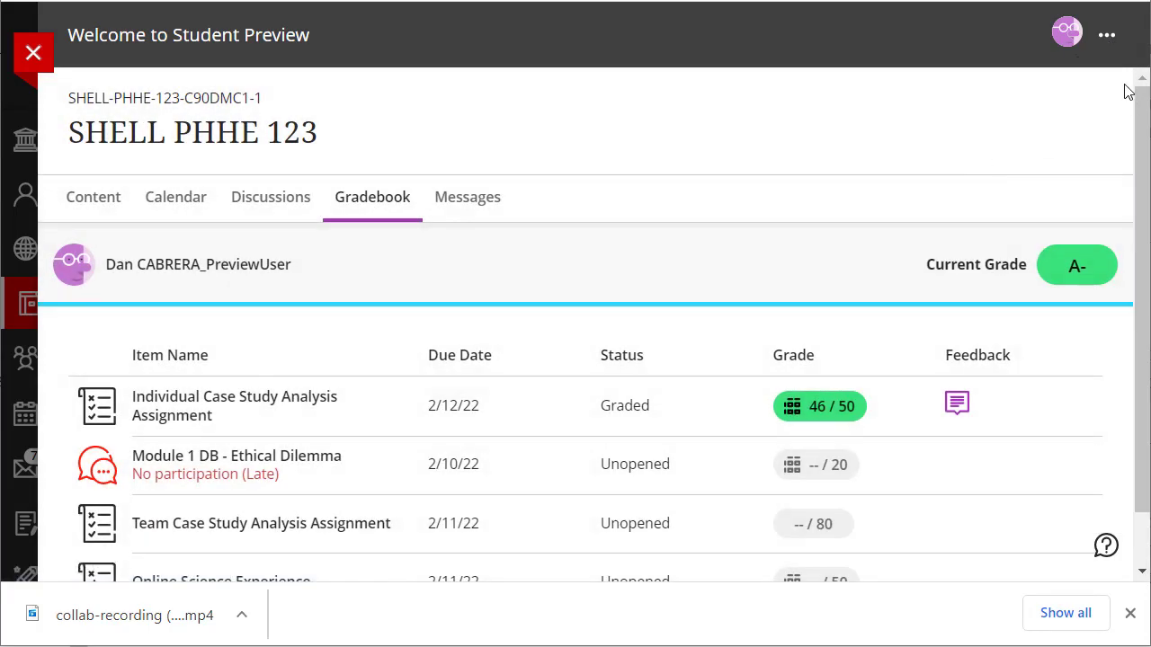
{"action": "left_click", "coordinate": [1107, 35]}
{"action": "left_click", "coordinate": [938, 155]}
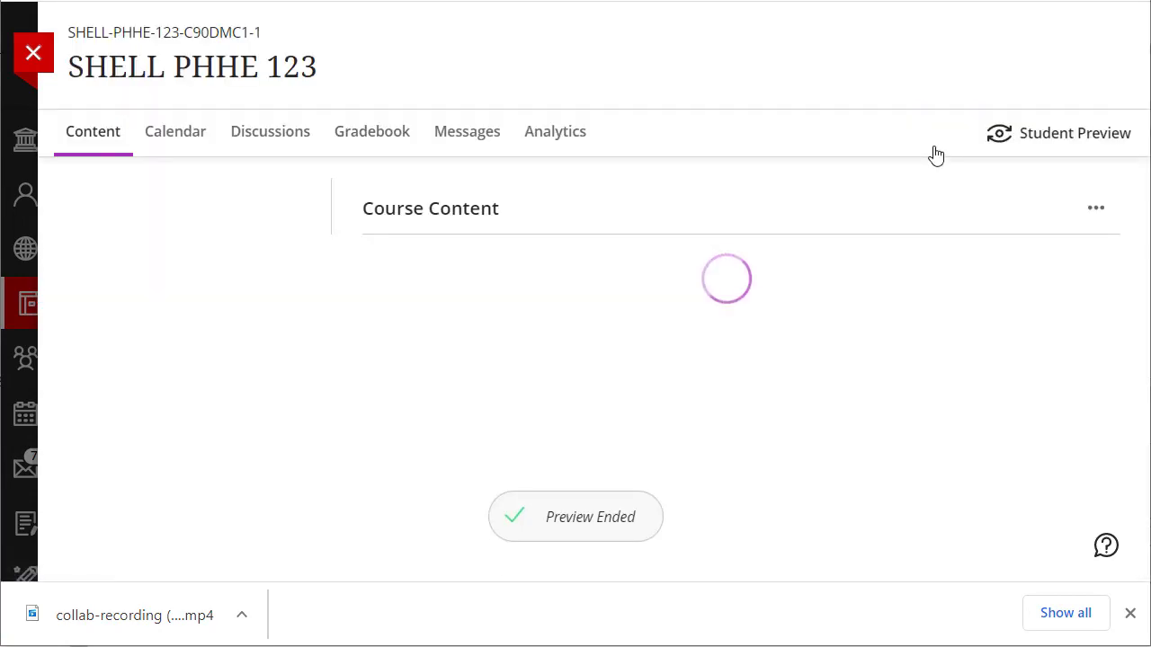